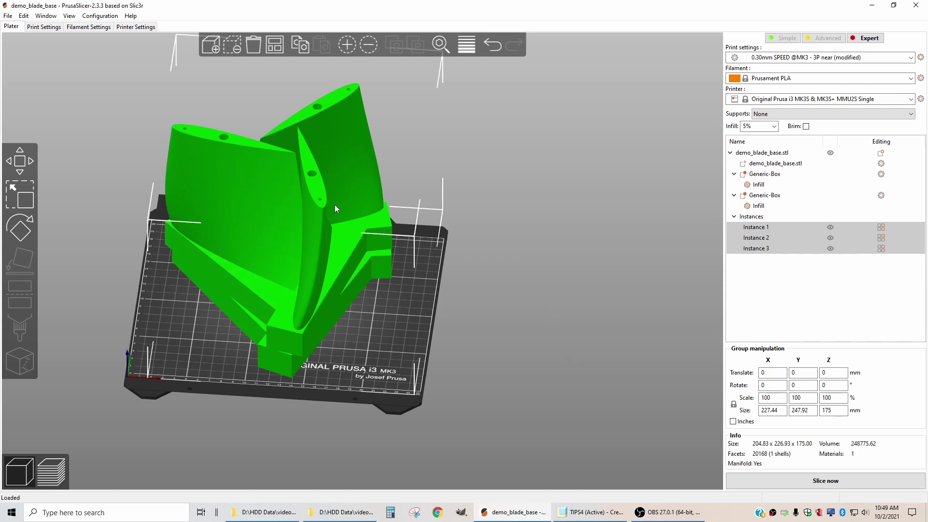
- Start a new project, deleting all old blade-base objects from the plate
click(7, 16)
click(33, 27)
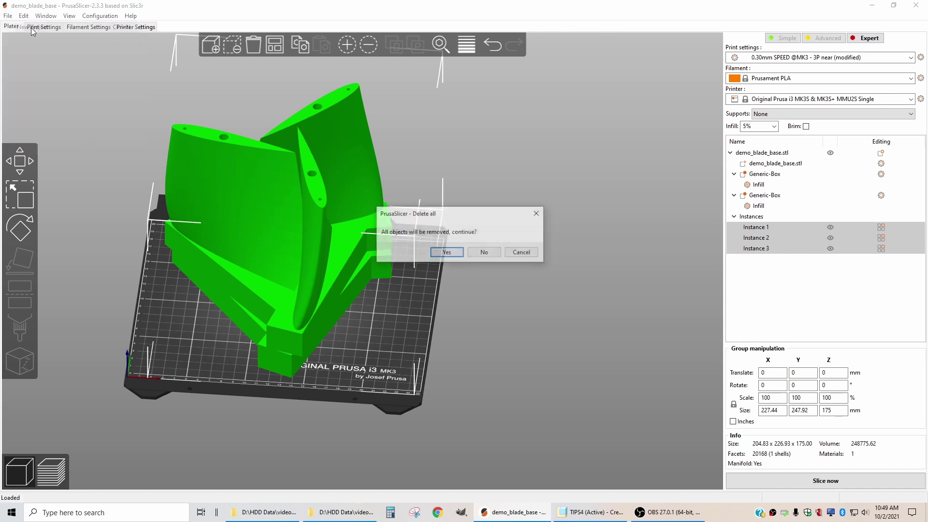
click(446, 252)
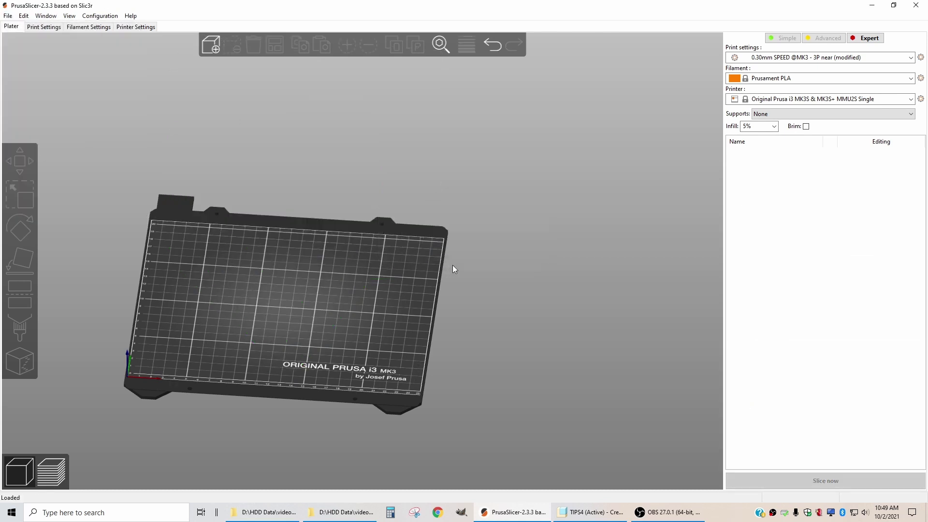
- Import demo_blade_tip.stl from the wind turbine folder onto the bed
click(8, 15)
mouse_move(45, 83)
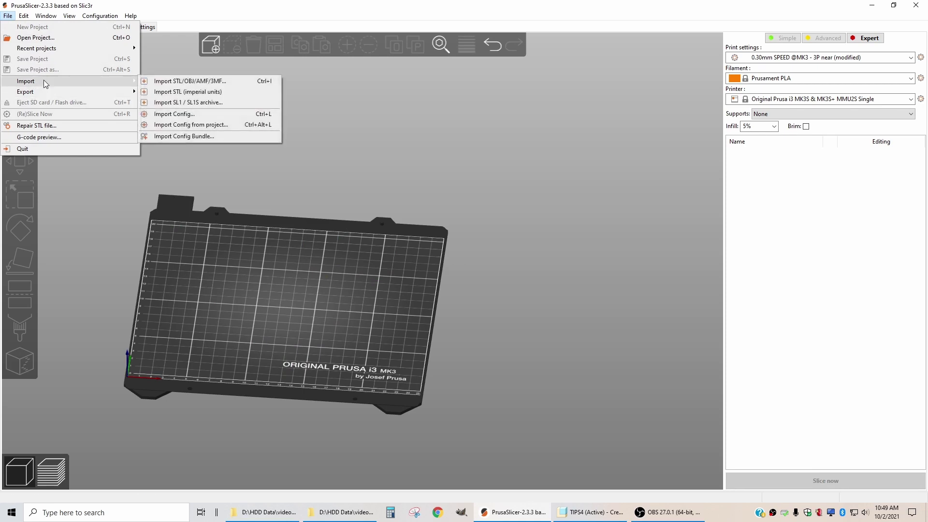
click(203, 81)
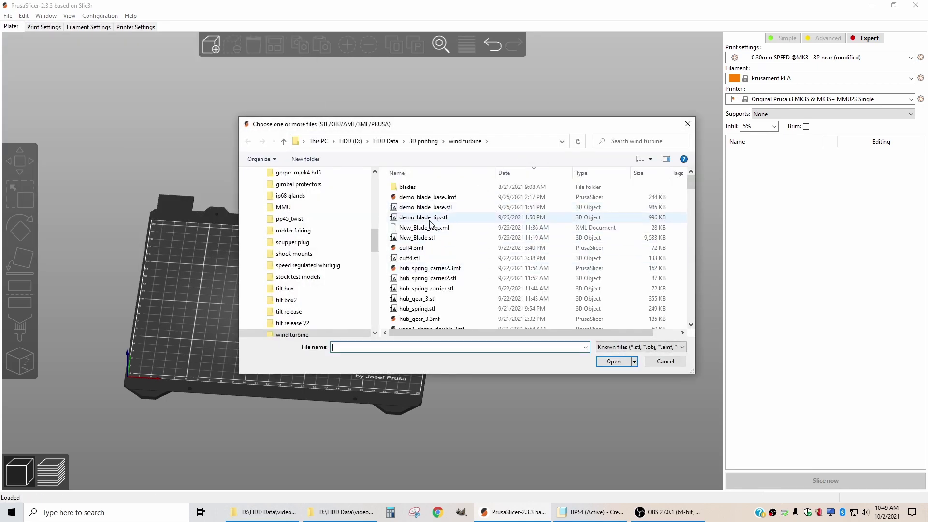
double_click(419, 218)
drag(421, 350, 469, 298)
- Set Rotate X to 90 in Object manipulation so the 175 mm blade stands vertically
scroll(449, 306, up, 3)
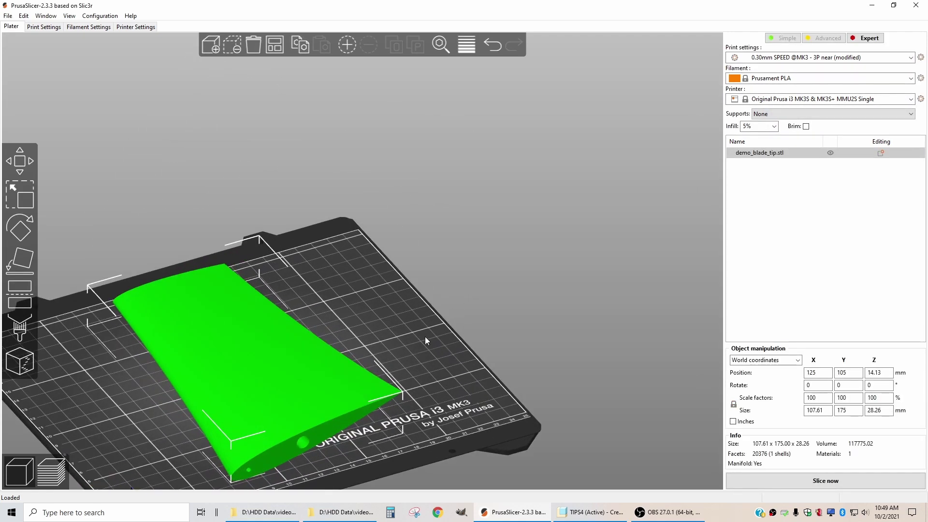
middle_drag(413, 378, 463, 288)
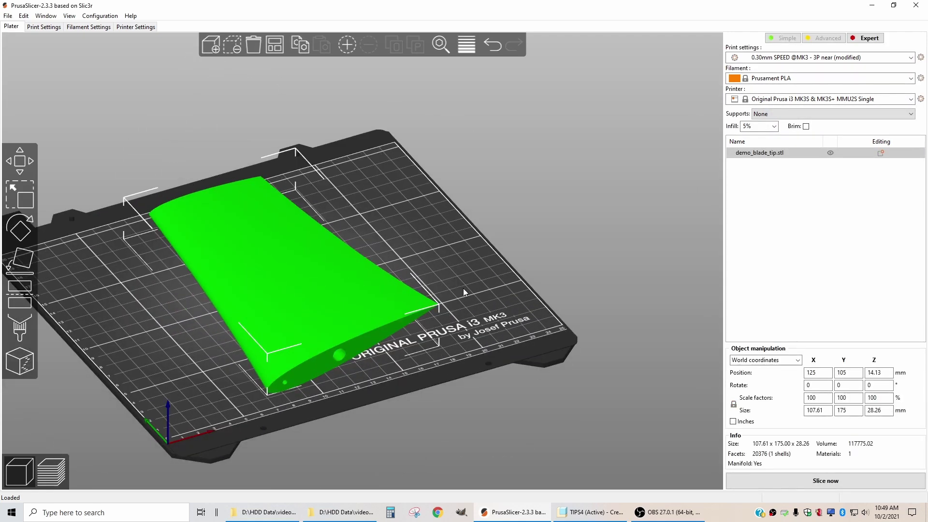
click(817, 386)
double_click(824, 386)
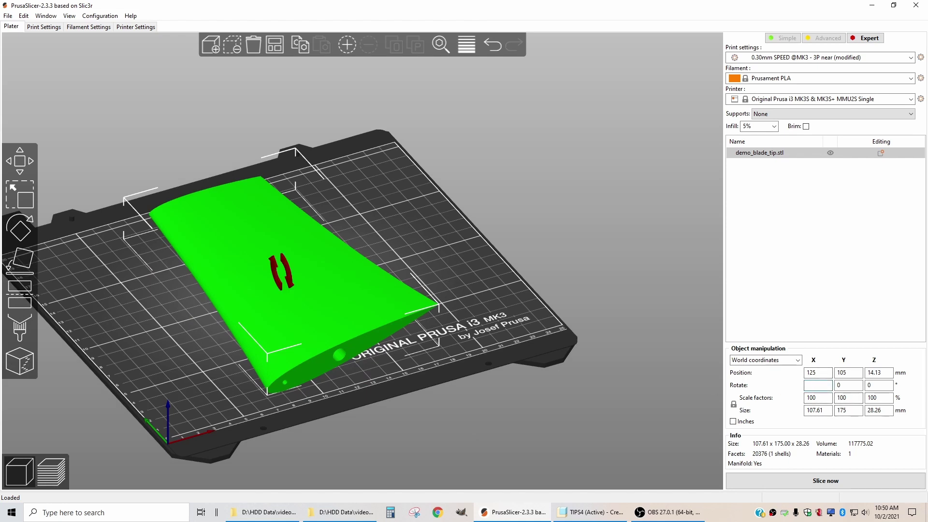
key(Return)
drag(435, 425, 433, 353)
scroll(451, 332, up, 1)
scroll(465, 303, down, 3)
mouse_move(465, 303)
middle_down()
mouse_move(456, 350)
mouse_move(459, 317)
middle_up()
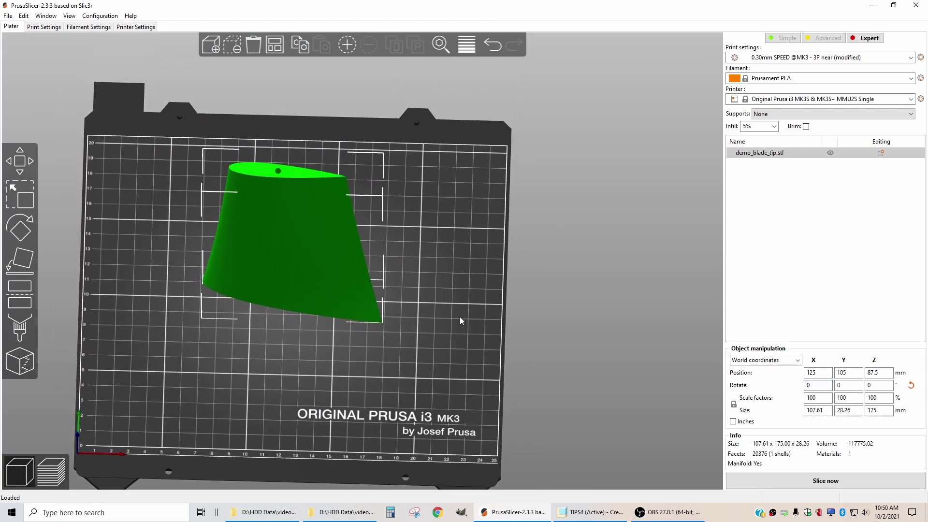
- Set the blade tip's number of instances to 3
right_click(306, 239)
click(351, 268)
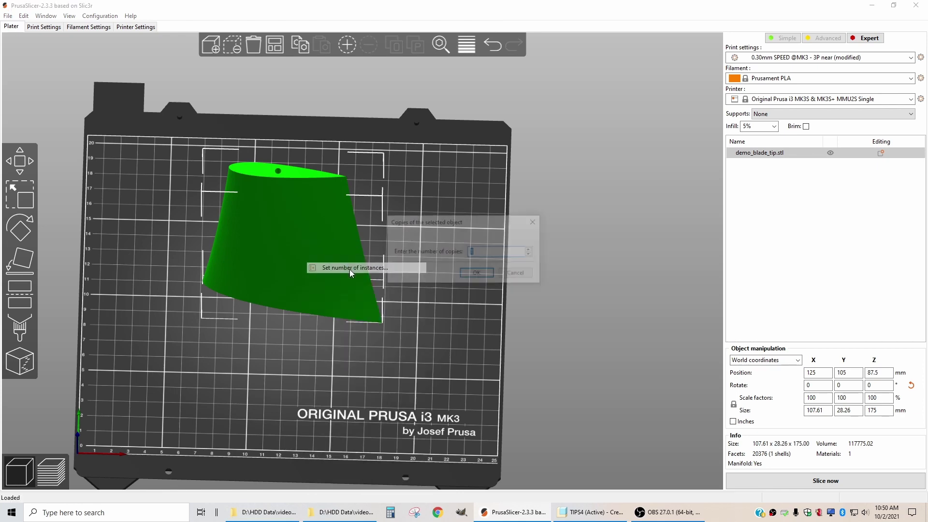
text(3)
key(Return)
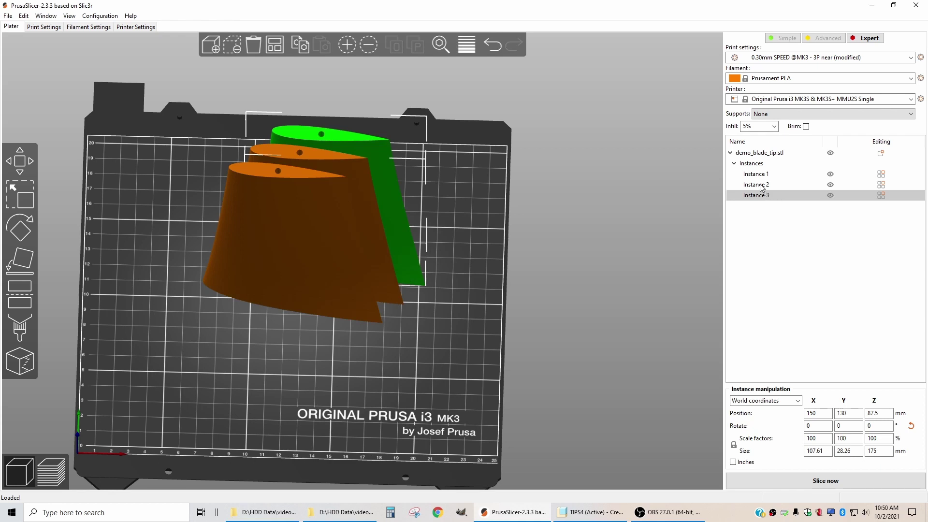
- Rotate Instance 2 by 120° and Instance 3 by 240° around Z
click(762, 188)
click(878, 426)
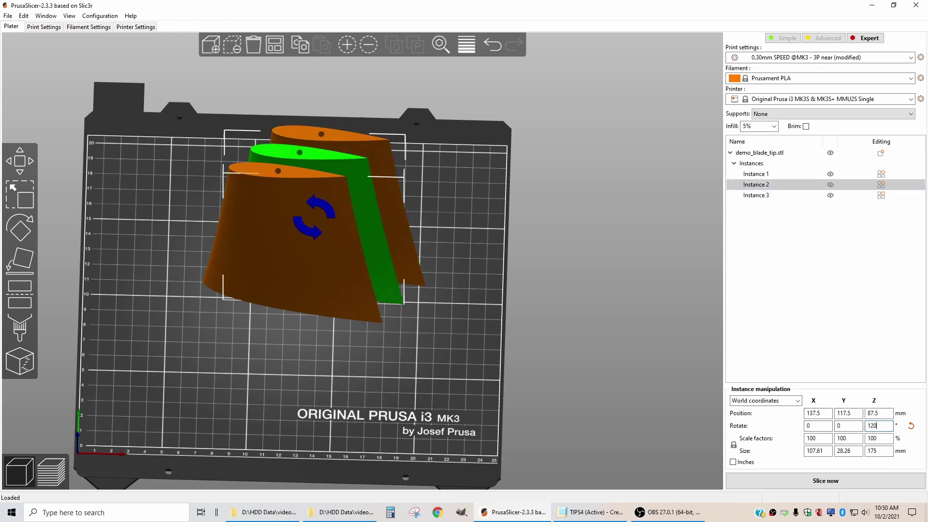
text(120)
key(Return)
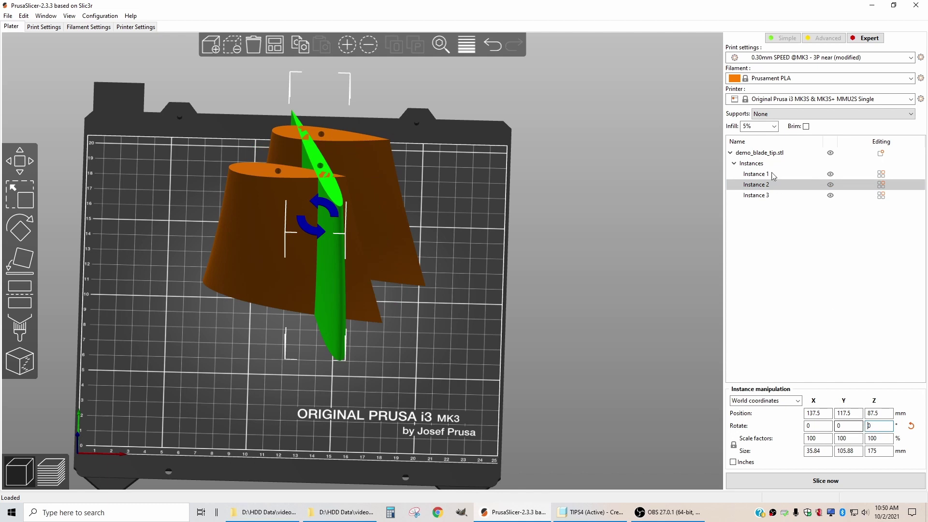
click(763, 196)
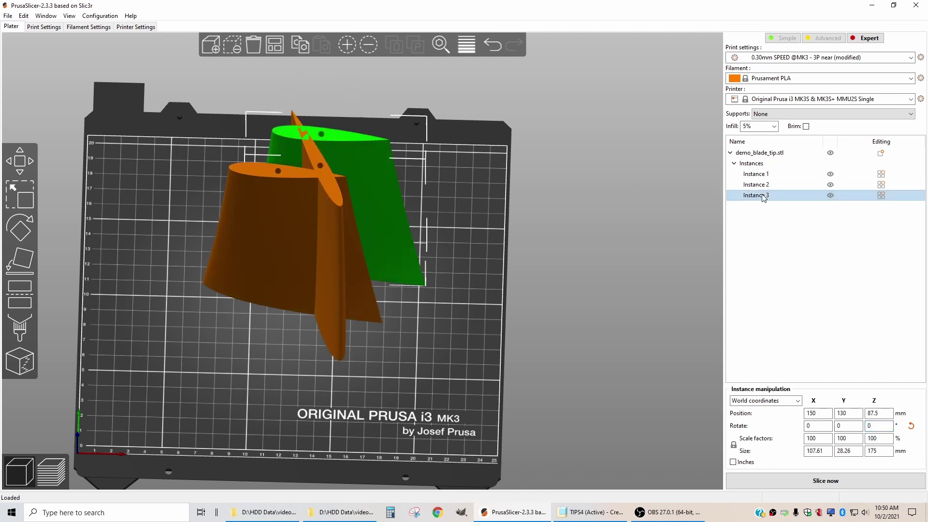
click(877, 425)
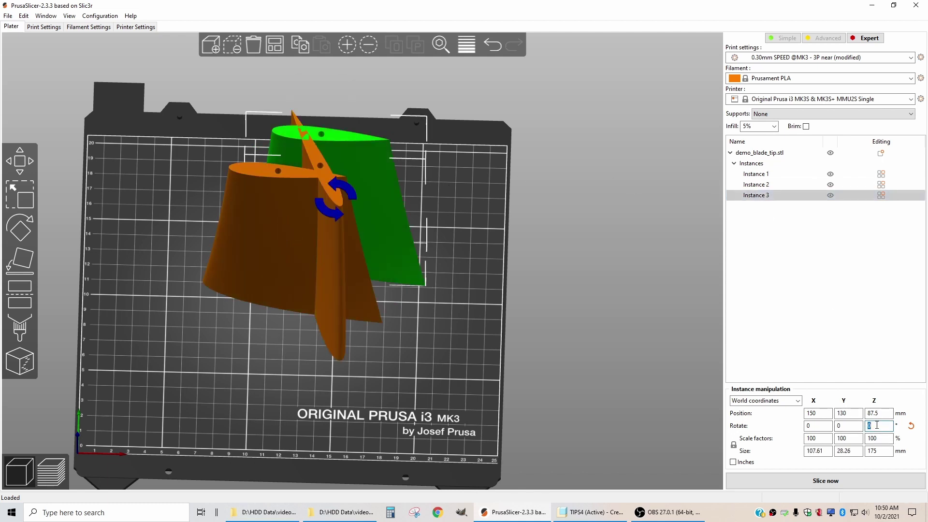
text(240)
key(Return)
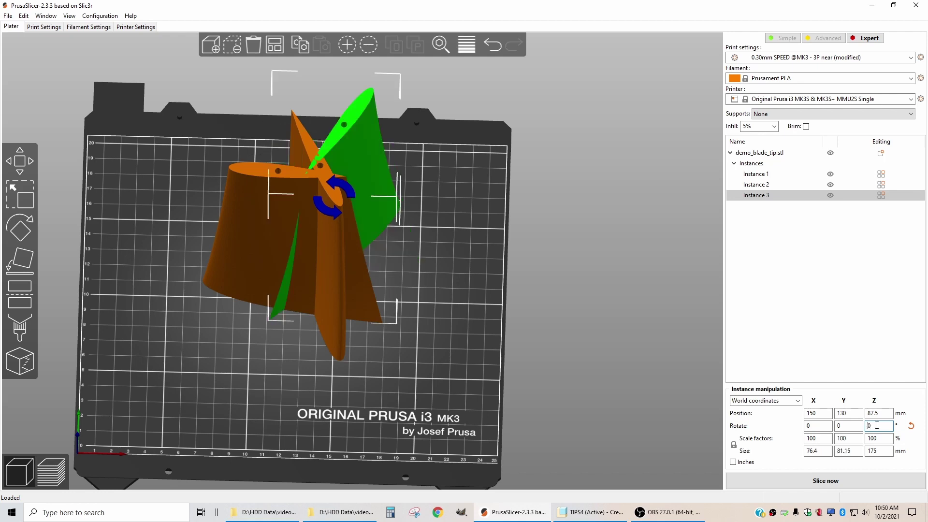
click(384, 304)
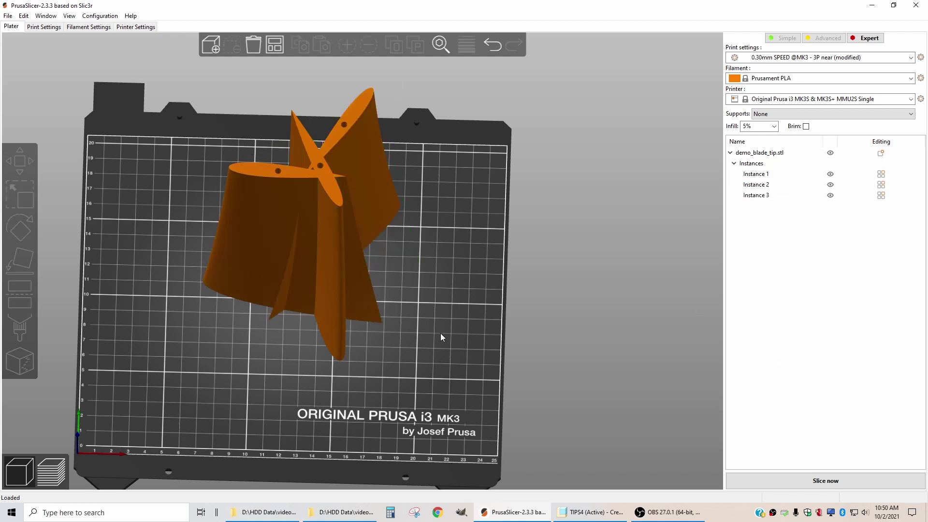
- In top view, drag Instances 1, 3 and 2 apart on the bed
key(1)
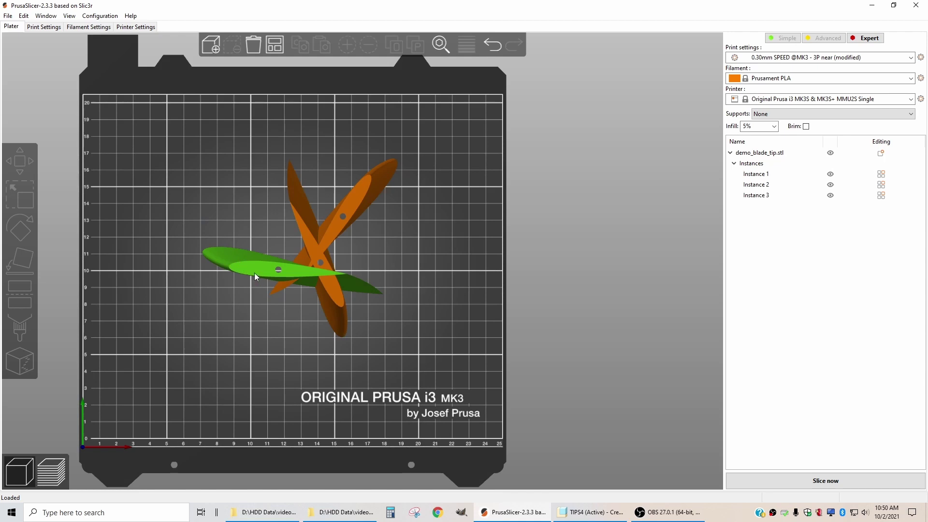
drag(255, 273, 203, 245)
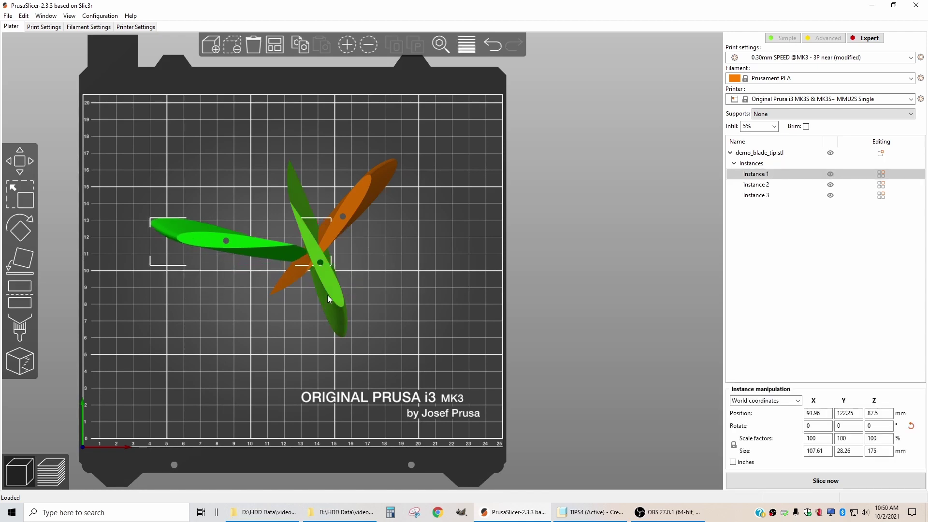
drag(327, 299, 413, 323)
drag(344, 313, 359, 344)
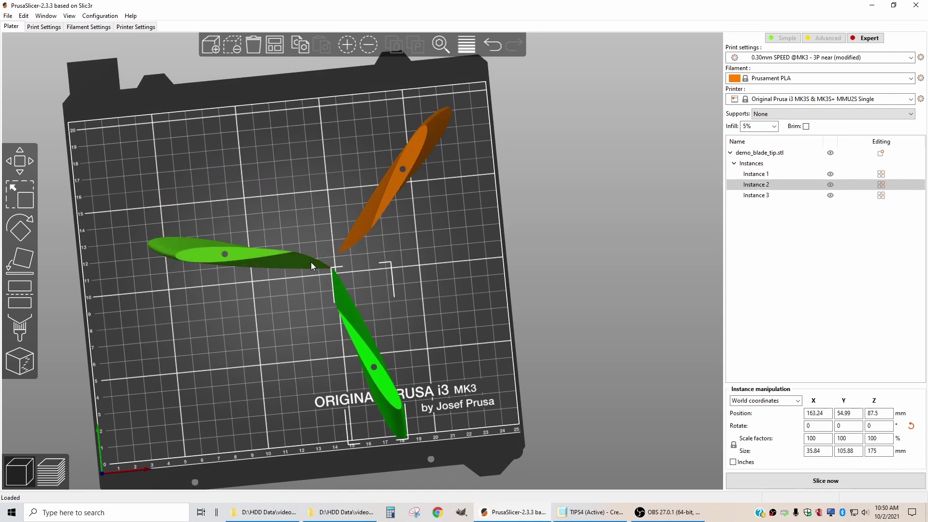
- Fine-tune Instance 2's position so all three blades meet at one root point
mouse_move(311, 262)
mouse_down()
mouse_move(417, 325)
mouse_move(299, 205)
mouse_move(428, 305)
mouse_move(453, 297)
mouse_move(303, 262)
mouse_up()
drag(355, 351, 428, 239)
drag(417, 183, 408, 190)
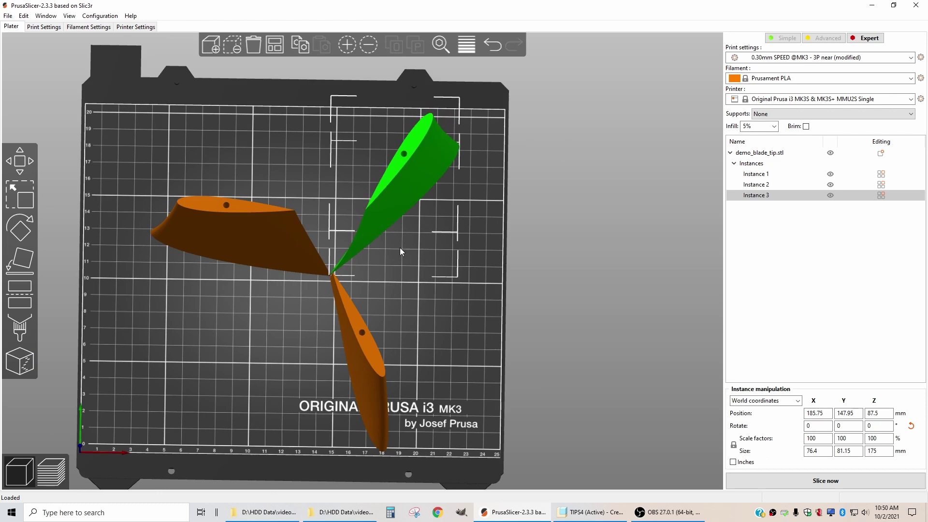
drag(346, 301, 273, 266)
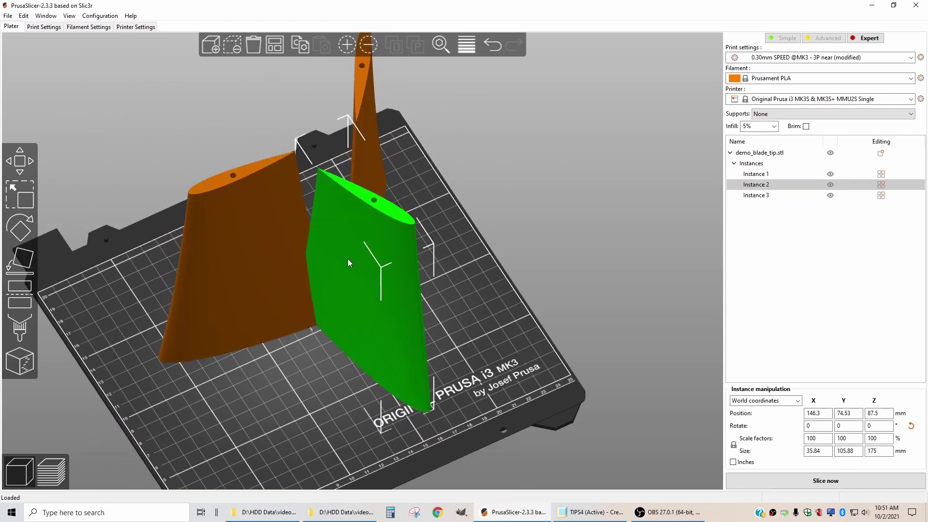
drag(347, 259, 350, 248)
drag(425, 259, 458, 297)
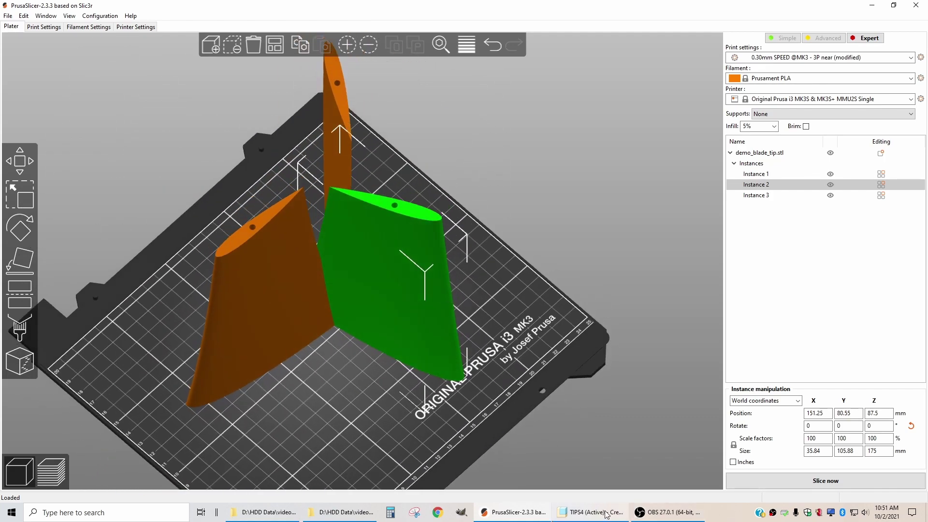
- Bring up Creo's TIPS4 assembly and pick the triangular TE_SUPPORT4 support part
mouse_move(605, 515)
click(592, 471)
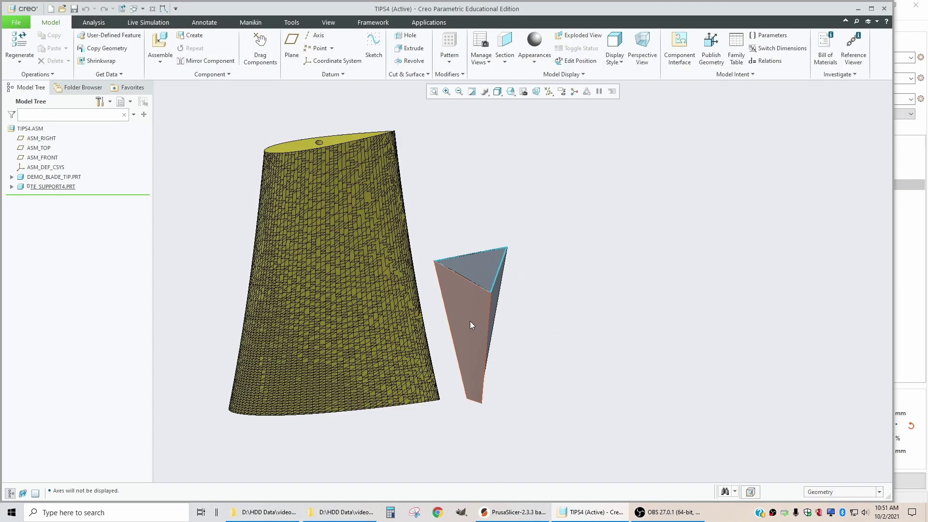
click(476, 316)
click(543, 336)
- Inspect the blade and TE_SUPPORT4 from several angles, then return to PrusaSlicer
mouse_move(548, 339)
middle_down()
mouse_move(526, 326)
mouse_move(530, 404)
mouse_move(544, 338)
mouse_move(561, 315)
mouse_move(545, 344)
middle_up()
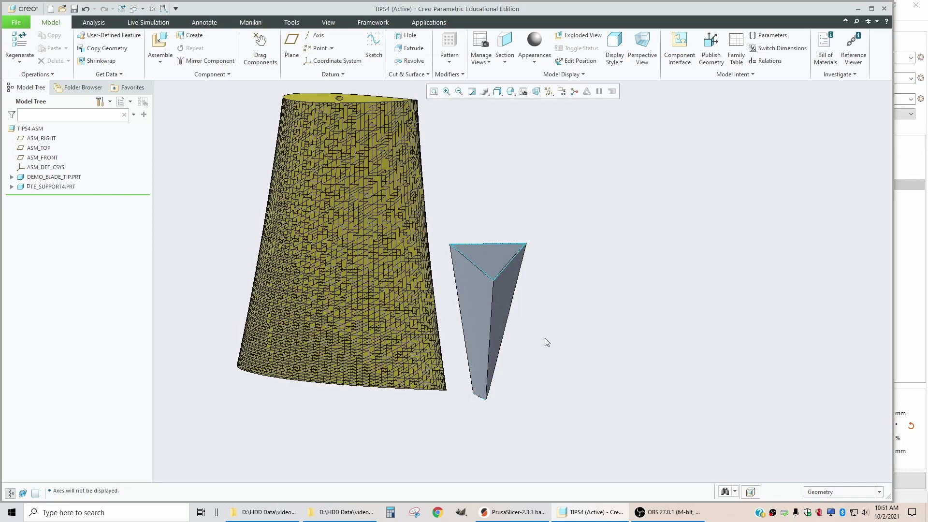
mouse_move(569, 343)
middle_down()
mouse_move(564, 331)
mouse_move(597, 325)
mouse_move(485, 326)
middle_up()
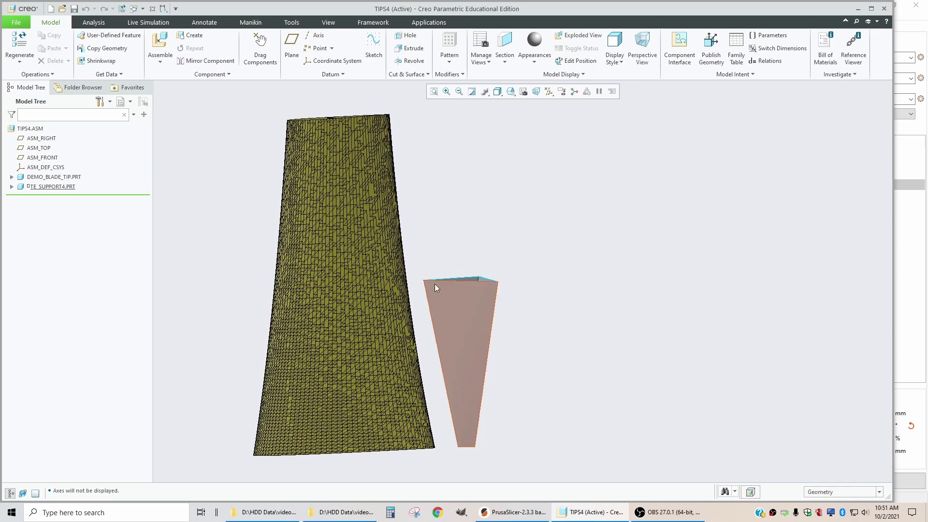
middle_drag(538, 349, 516, 355)
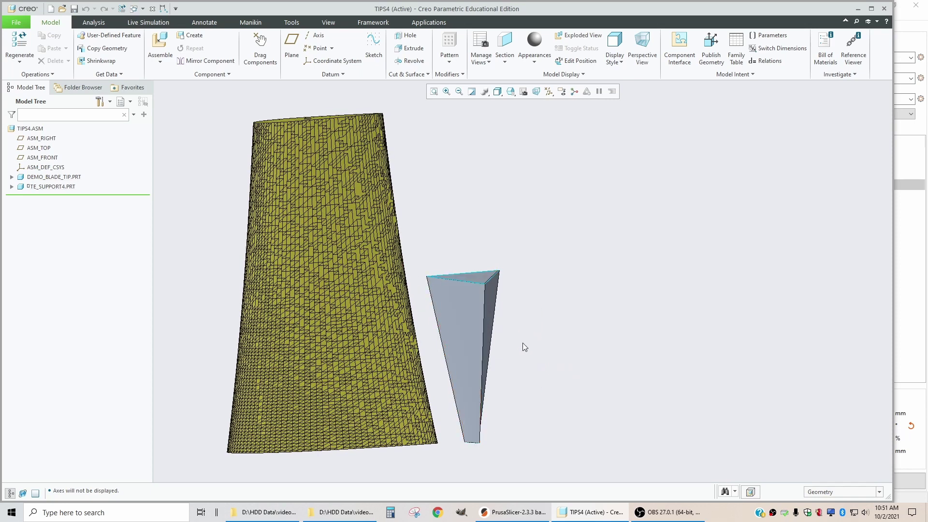
click(484, 351)
middle_drag(540, 342, 488, 338)
scroll(418, 291, down, 3)
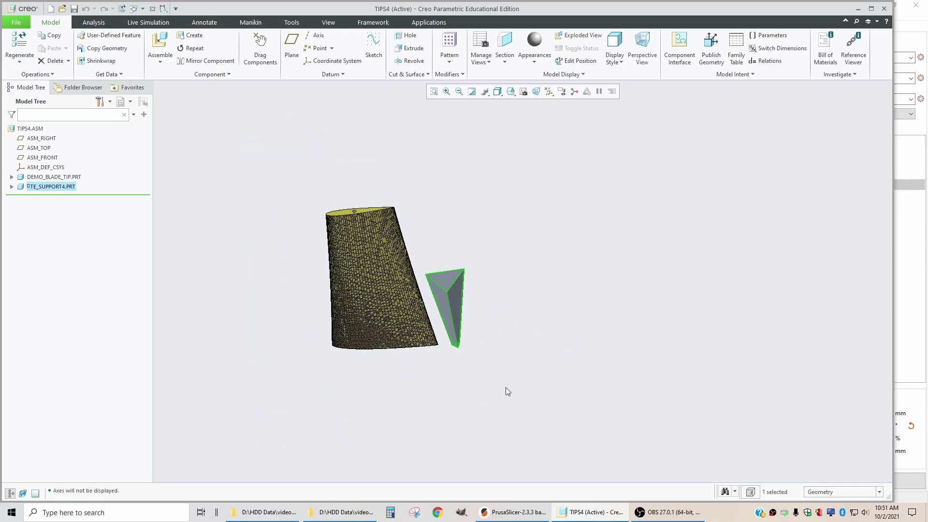
click(529, 513)
- Drag Instance 2 rightward to X 161.92, Y 52.78 on the bed
drag(337, 234, 383, 251)
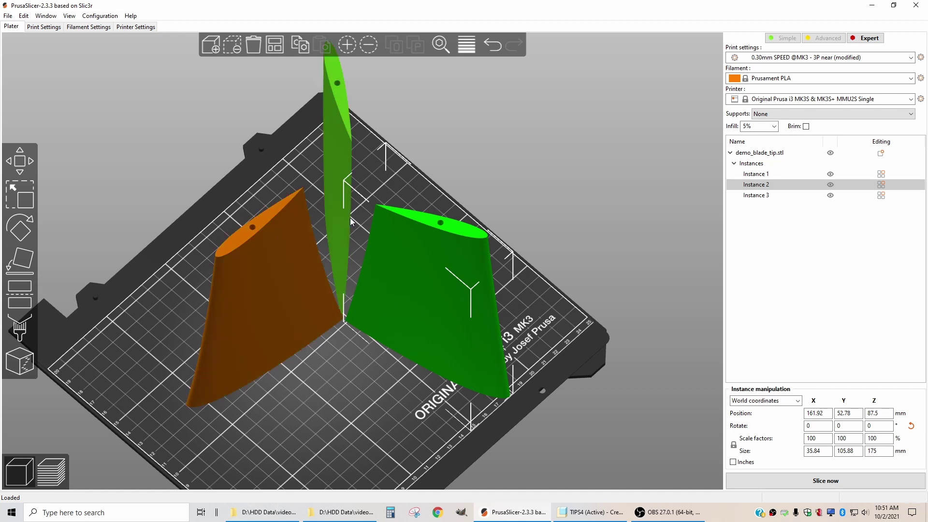
drag(356, 359, 341, 356)
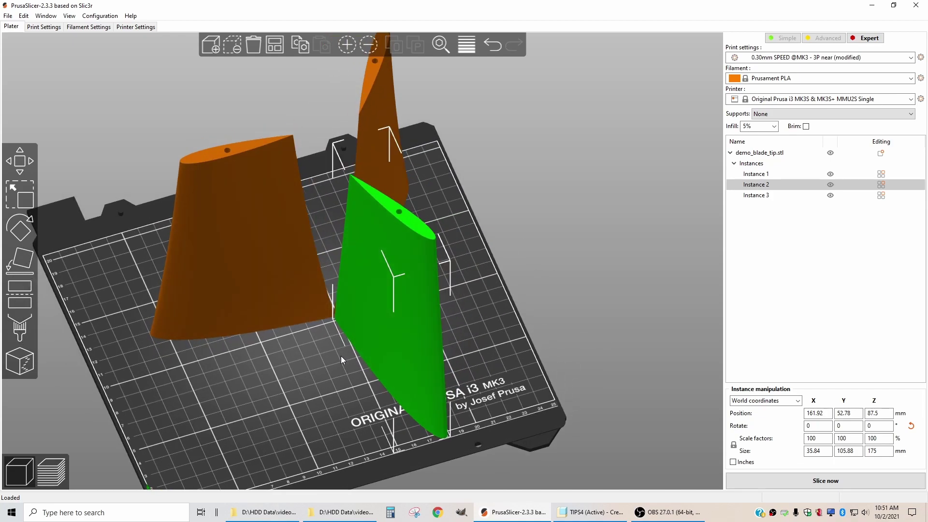
- Reorient Creo's TIPS4 assembly view and select TE_SUPPORT4.PRT in the model tree
click(595, 515)
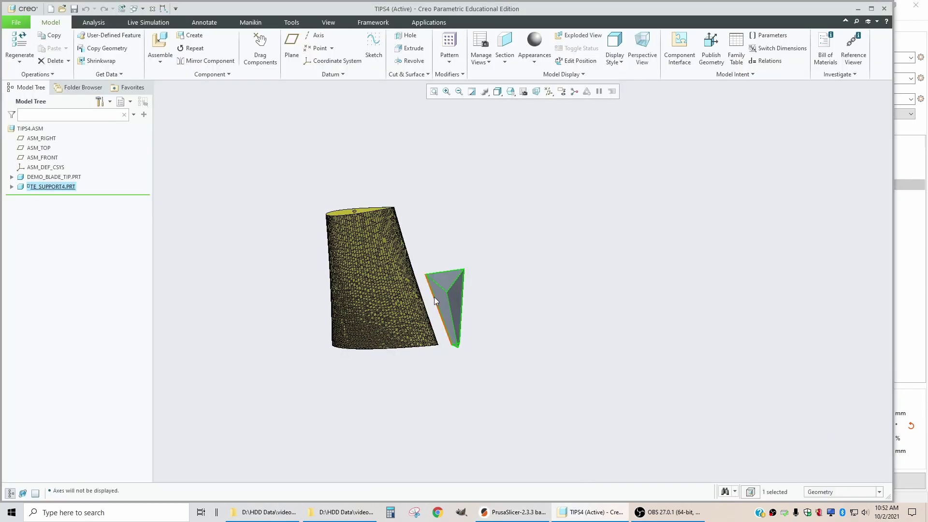
scroll(434, 297, down, 5)
ctrl+click(460, 320)
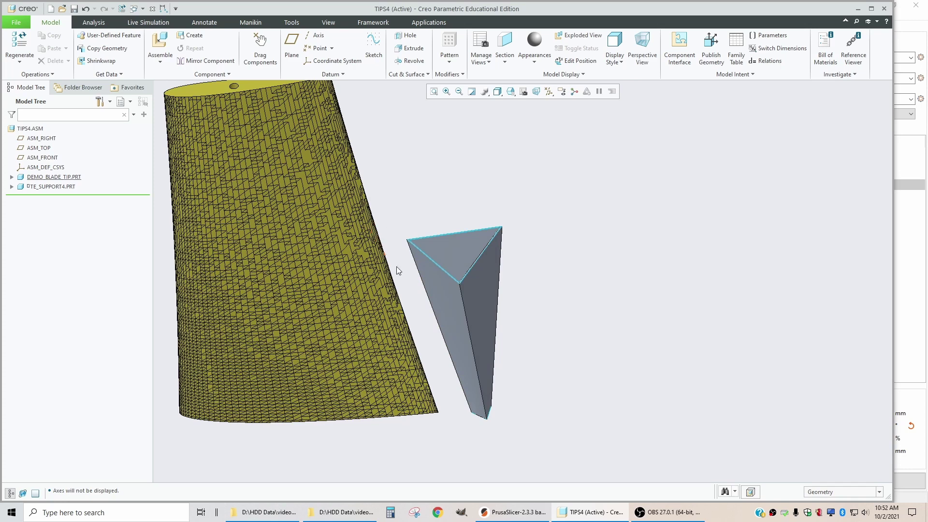
middle_drag(454, 323, 429, 303)
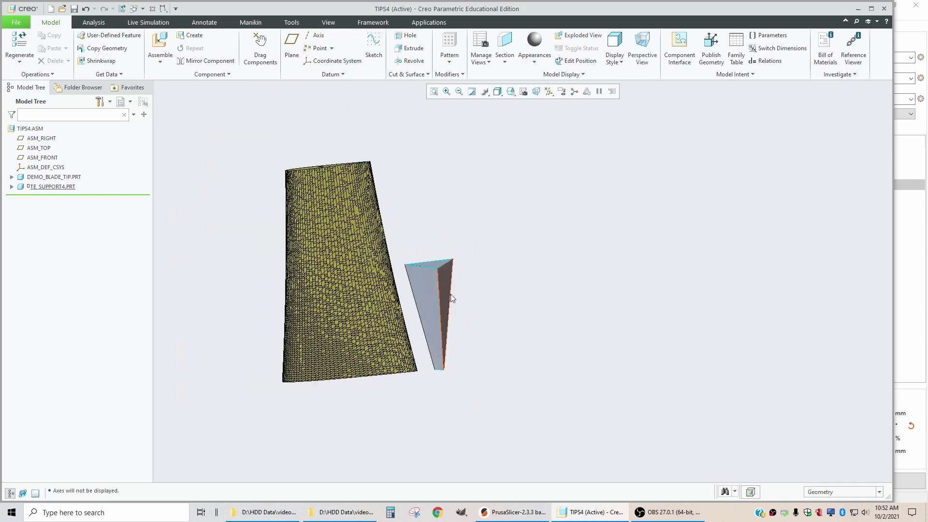
click(52, 187)
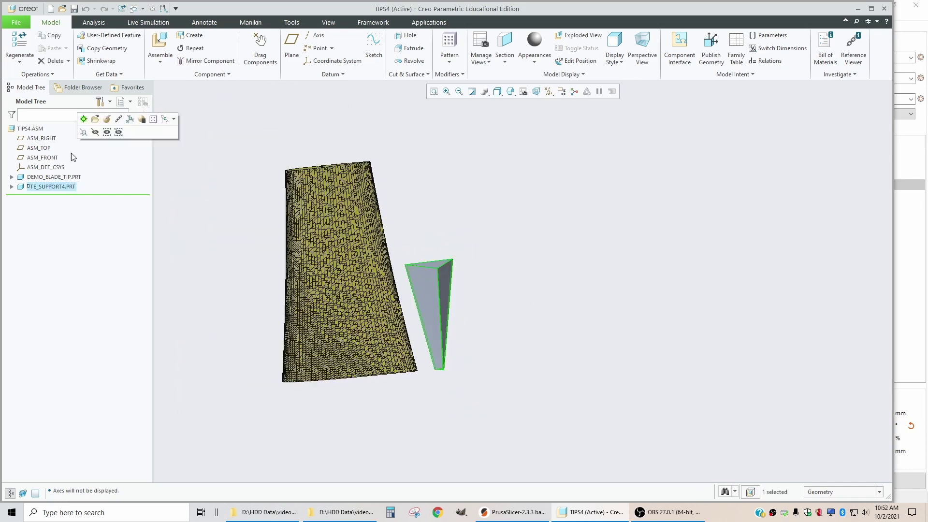
- Open TE_SUPPORT4.PRT in its own window with Plane Display turned on
click(95, 120)
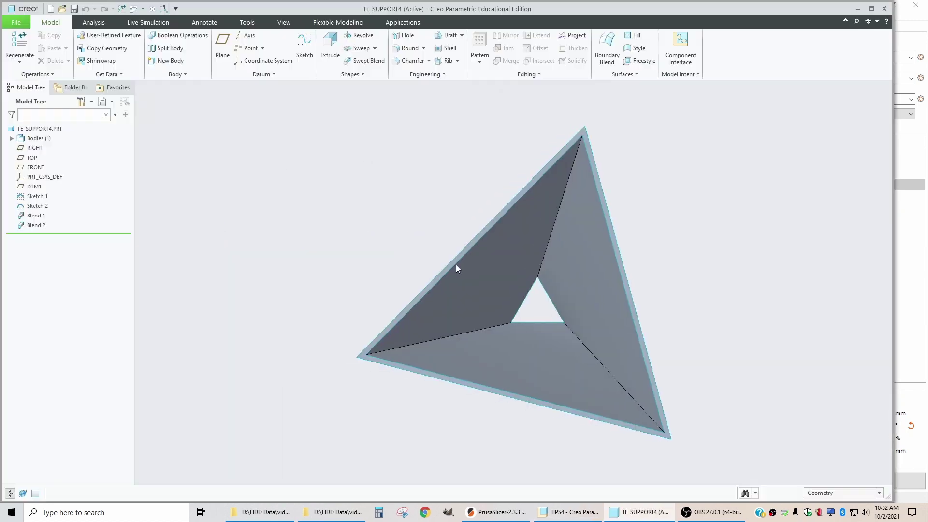
middle_drag(514, 334, 428, 335)
click(539, 91)
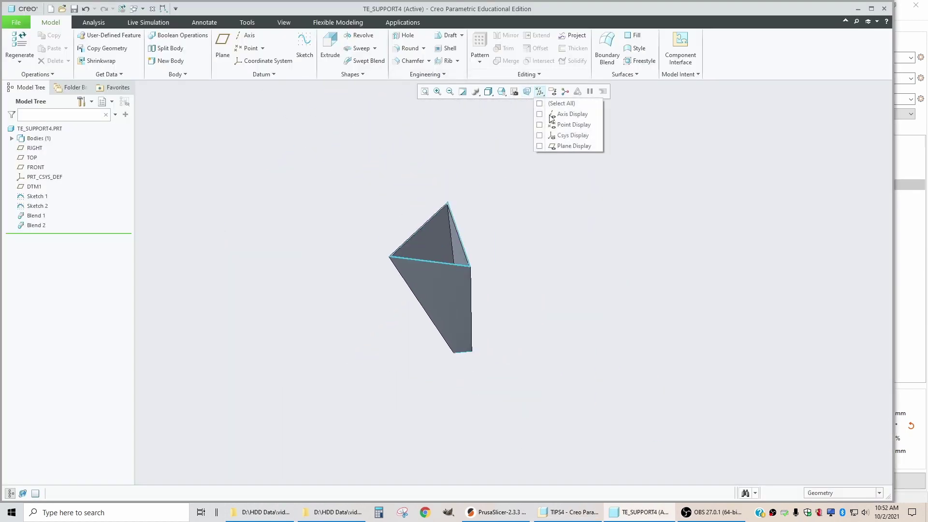
click(540, 147)
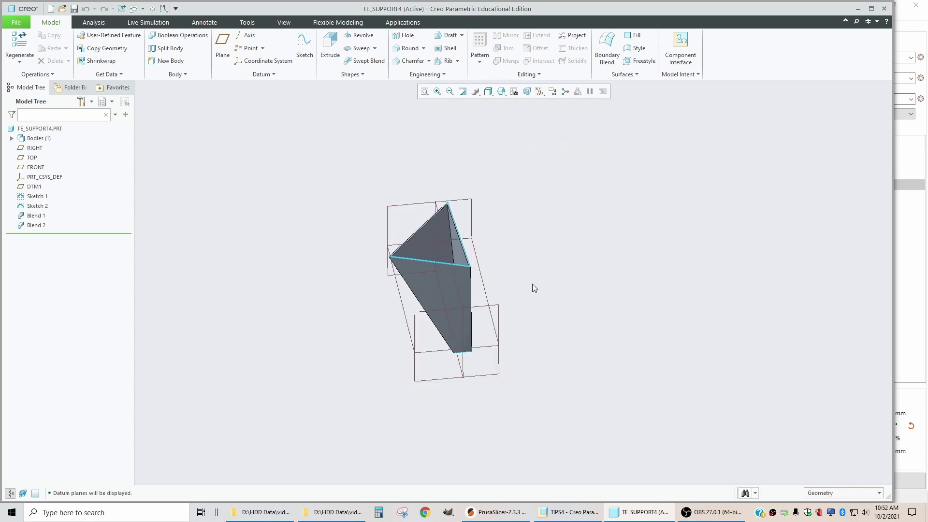
- Re-enter the 87.5 blend depth dimension as 175/2
scroll(500, 158, down, 5)
double_click(500, 157)
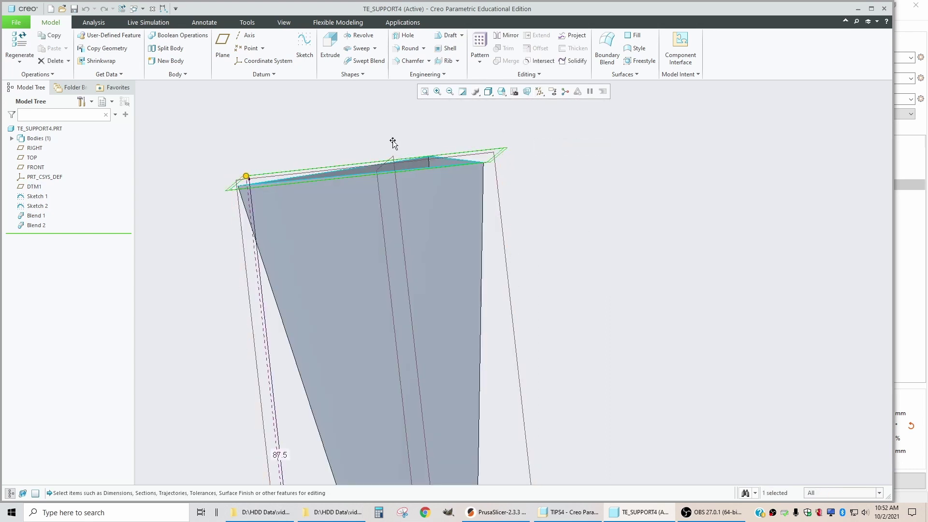
scroll(360, 151, down, 3)
shift+middle_drag(418, 301, 379, 234)
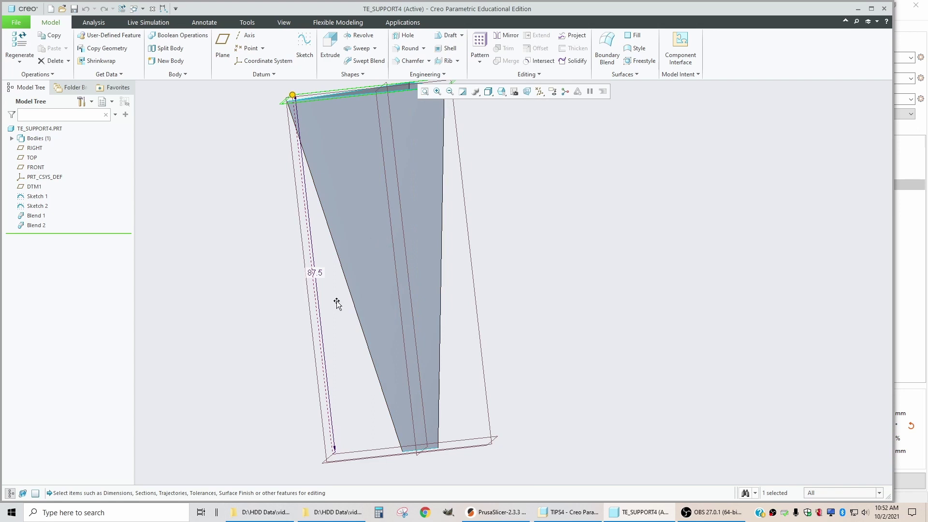
double_click(319, 274)
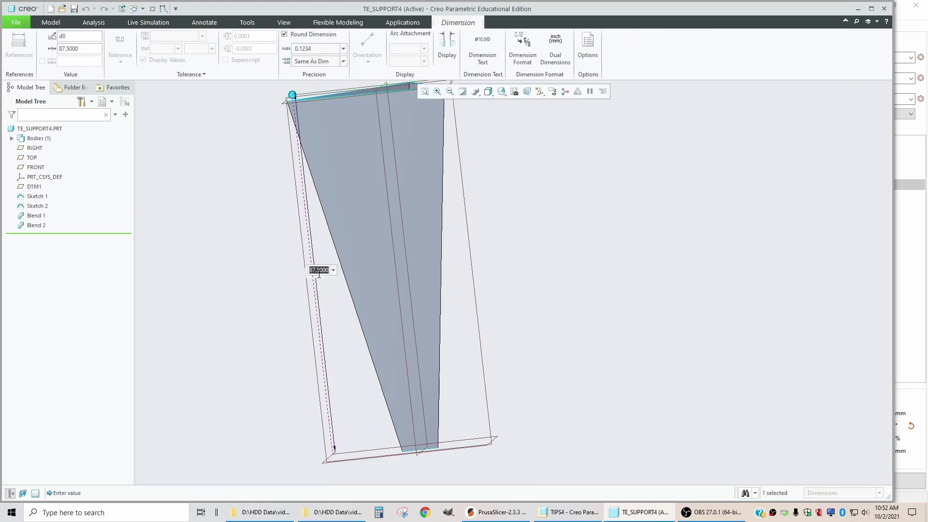
text(175/2)
key(Return)
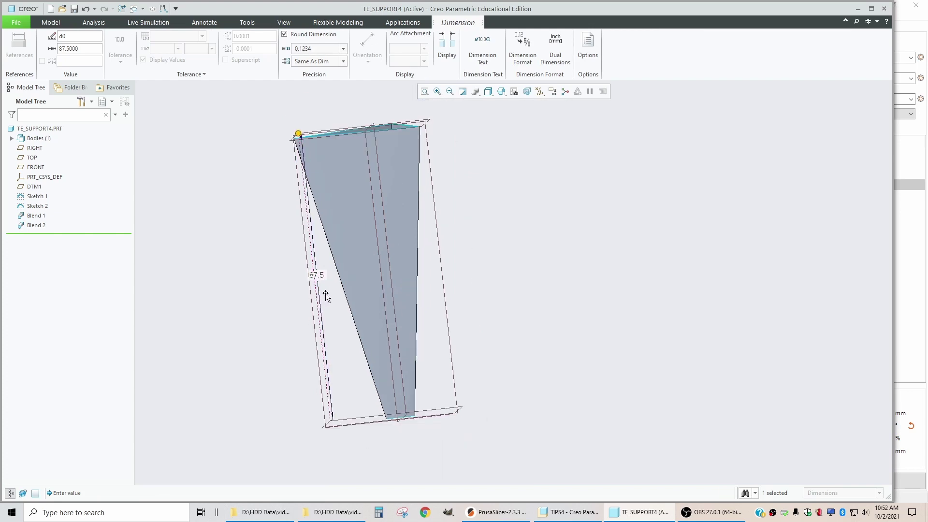
click(529, 218)
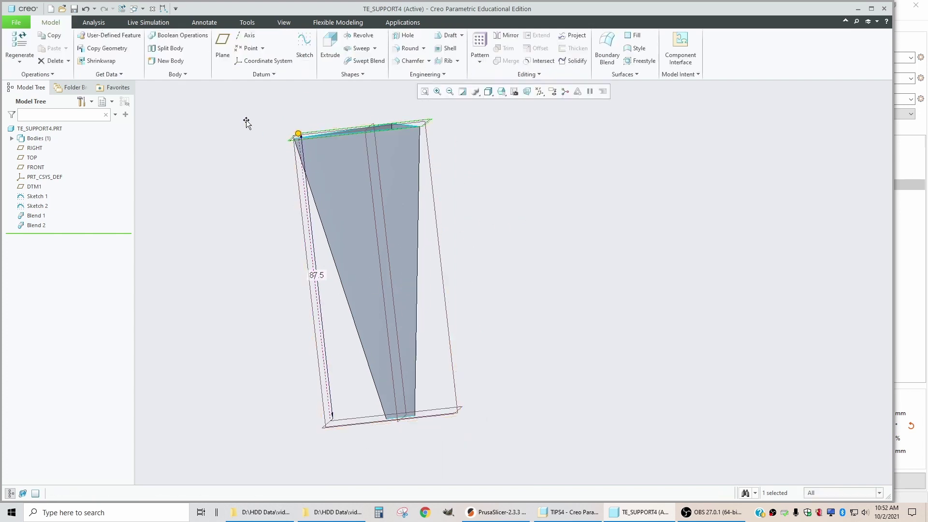
- Switch to the TIPS4.ASM window and edit TE_SUPPORT4's placement definition
click(143, 8)
click(159, 21)
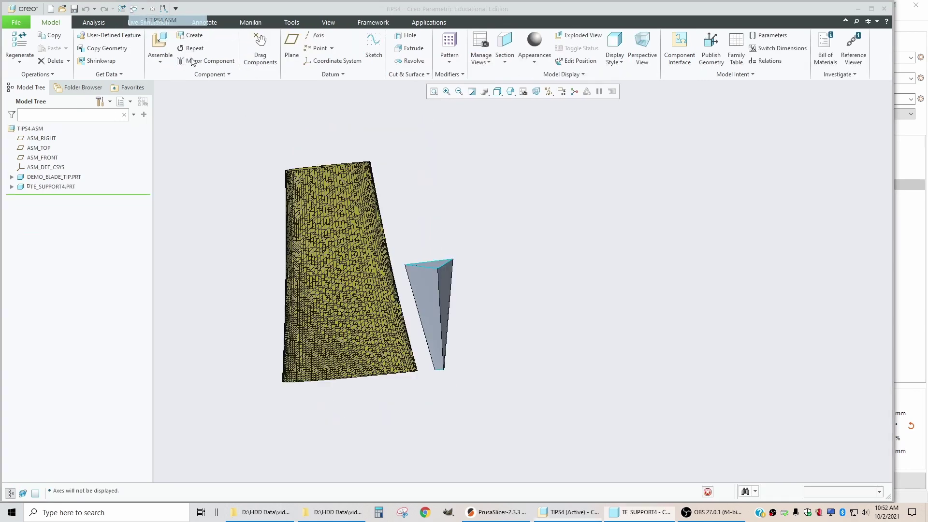
scroll(435, 326, up, 3)
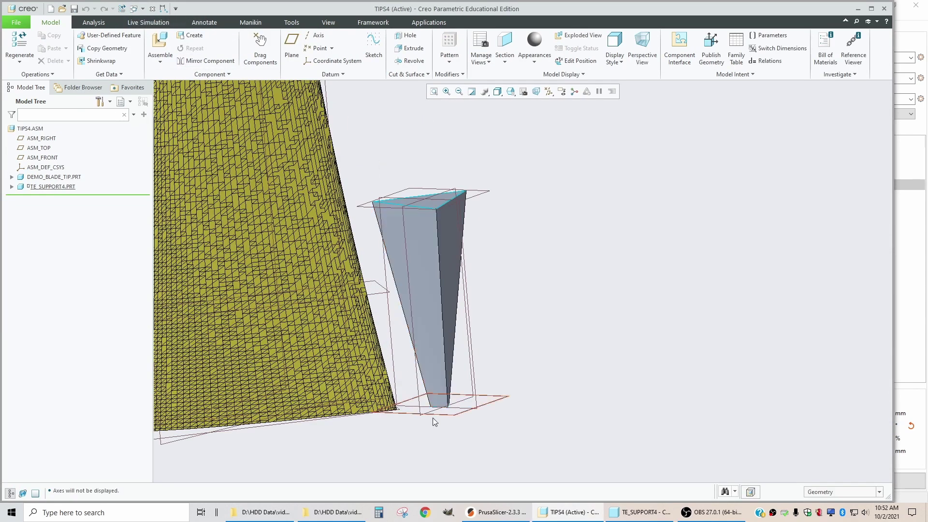
click(48, 187)
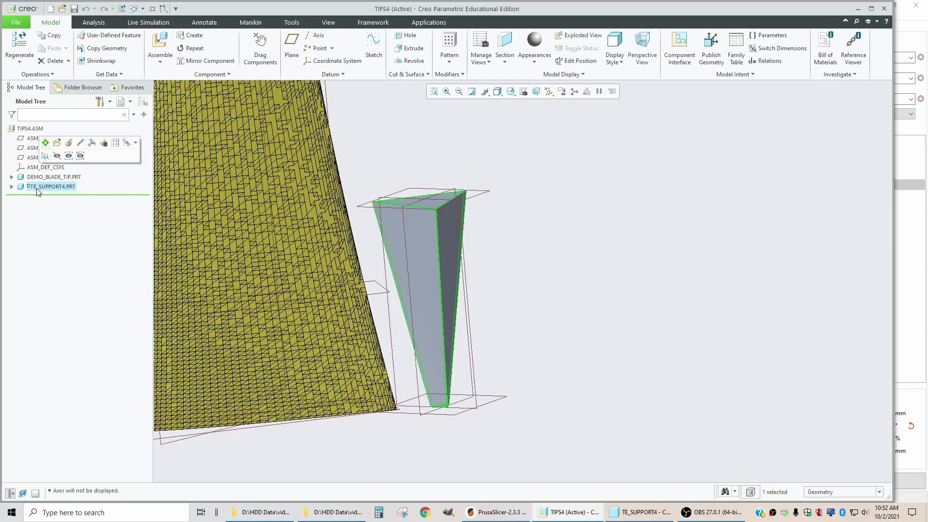
click(69, 143)
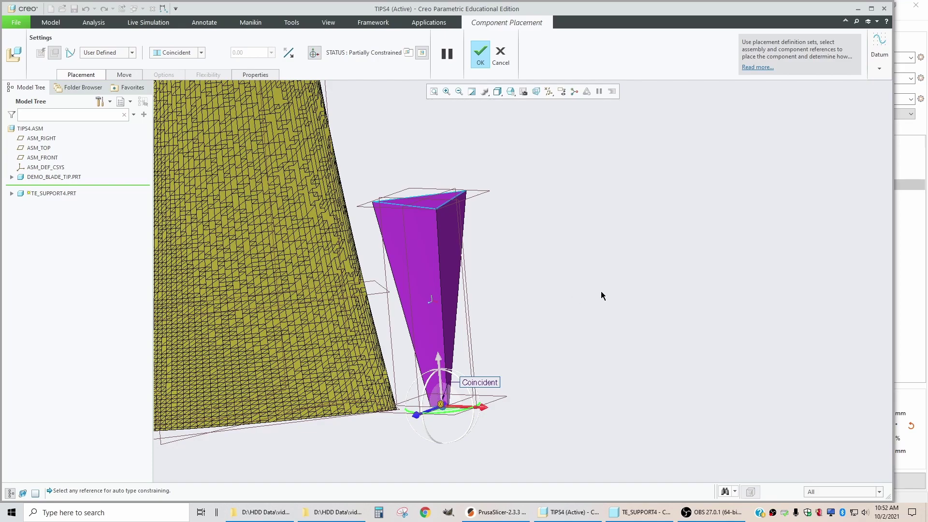
- Drag the support toward the blade and switch to a standard view along it
scroll(448, 292, up, 3)
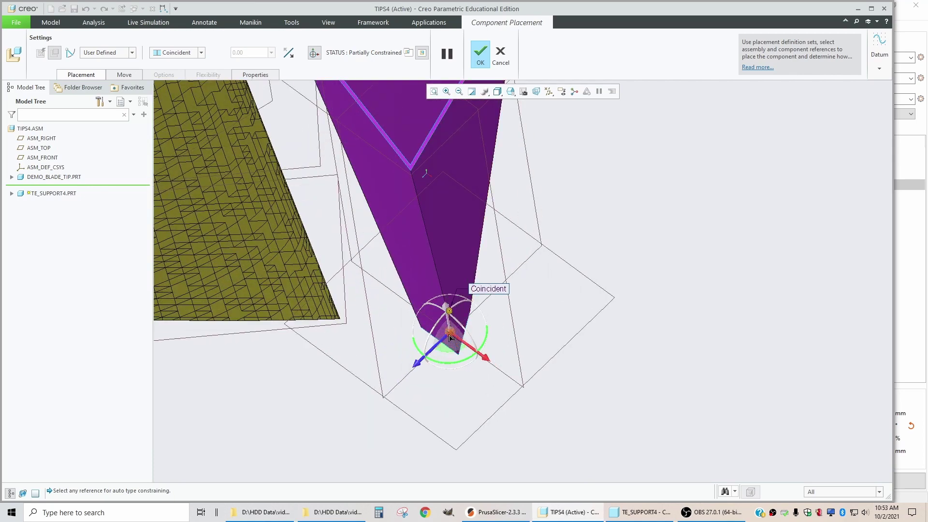
drag(450, 336, 374, 331)
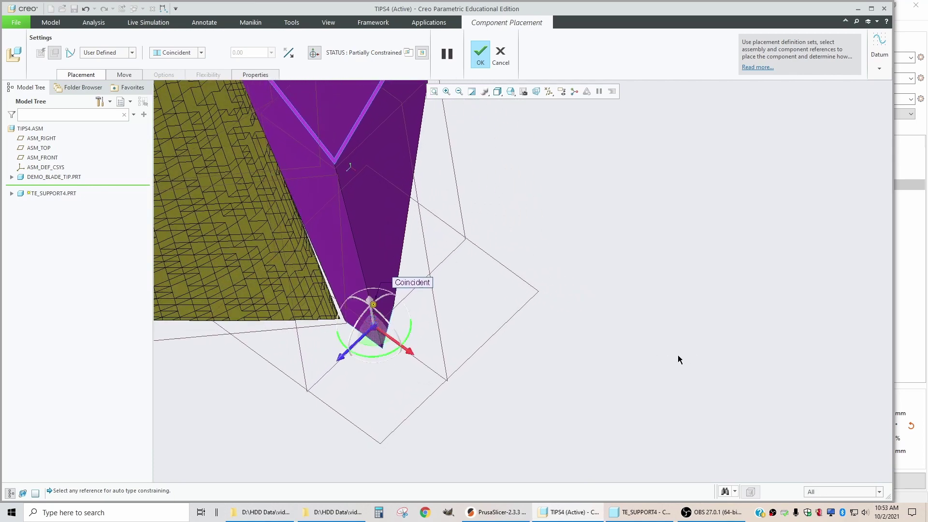
middle_drag(671, 359, 527, 203)
click(511, 92)
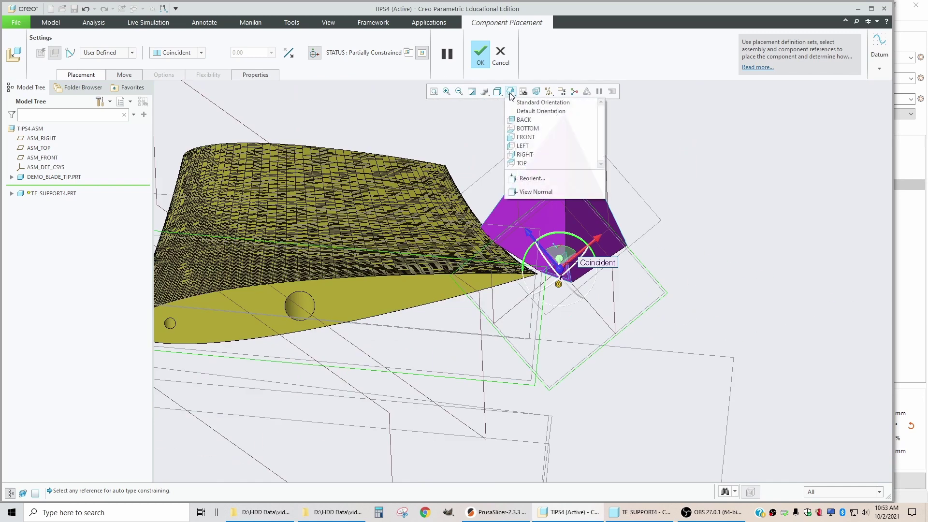
click(523, 128)
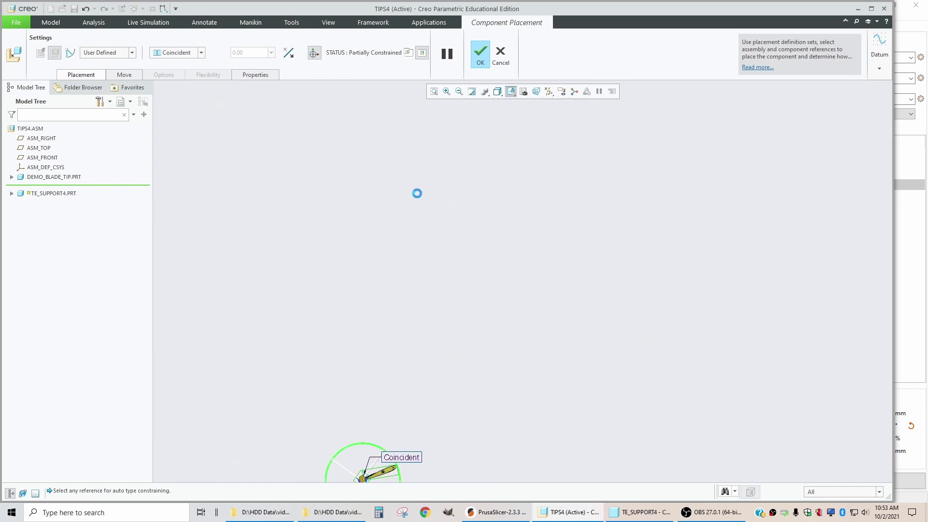
scroll(387, 237, down, 8)
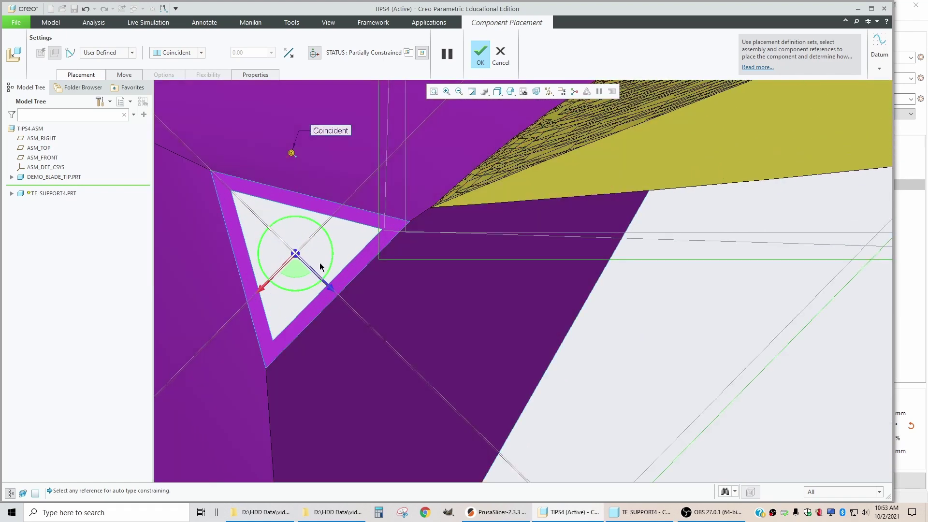
- Nudge the support against the blade tip's root end and accept the placement
drag(294, 258, 314, 245)
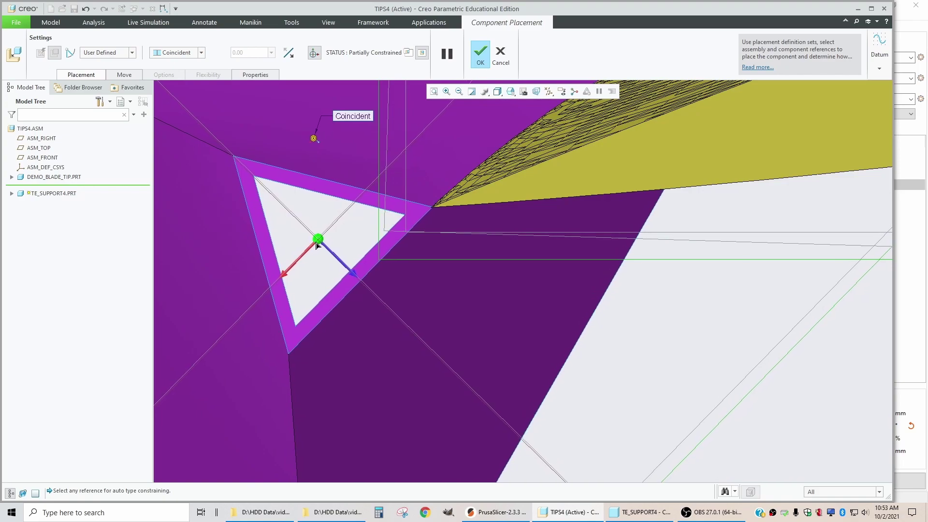
middle_drag(314, 245, 601, 313)
scroll(428, 209, up, 5)
middle_drag(497, 156, 545, 251)
scroll(326, 206, down, 4)
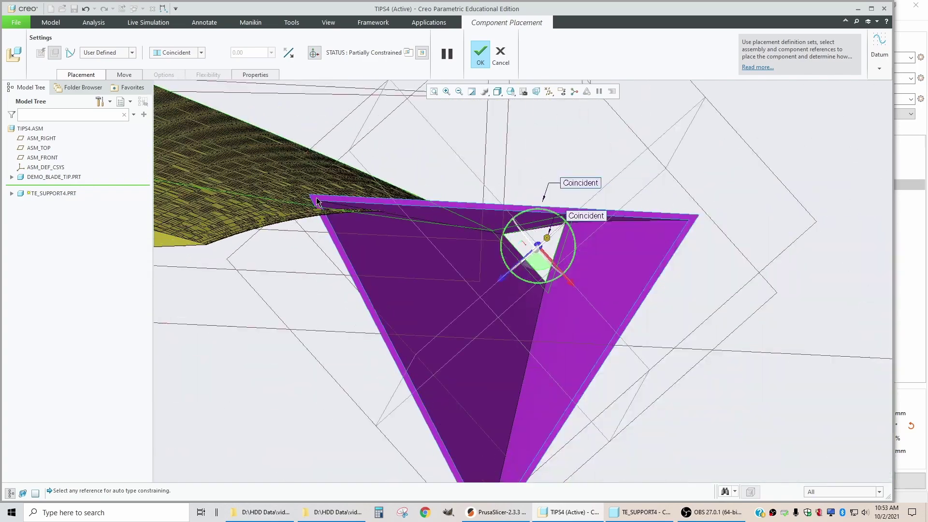
scroll(317, 206, up, 5)
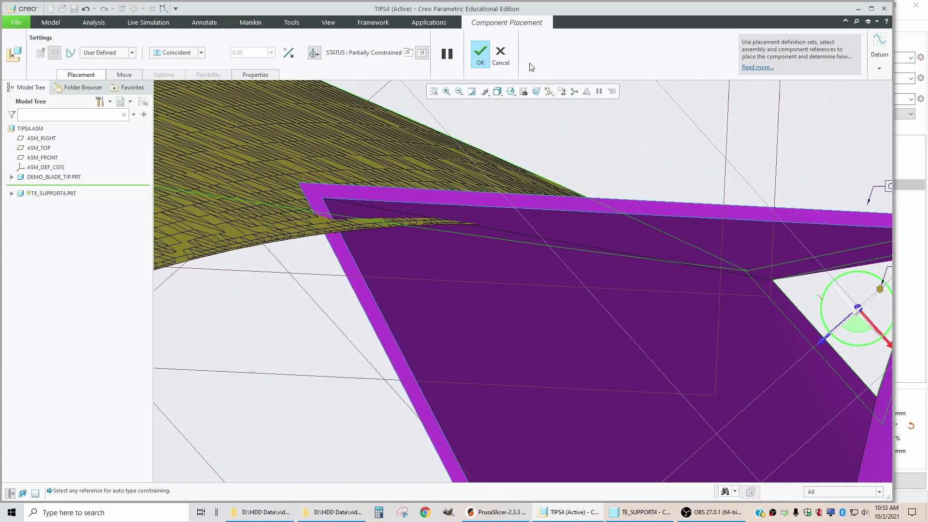
click(479, 54)
scroll(365, 235, down, 3)
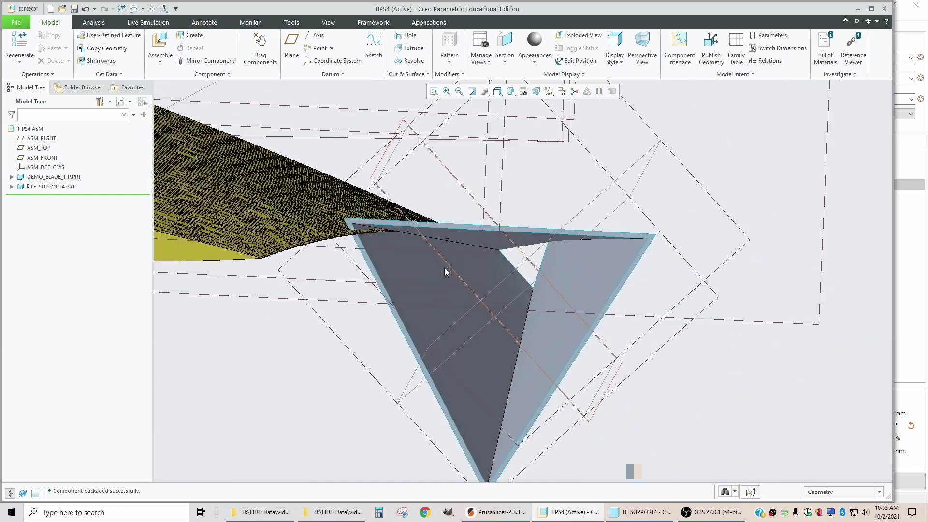
- Expand TE_SUPPORT4's features and display Sketch 2's dimensions on the model
click(12, 186)
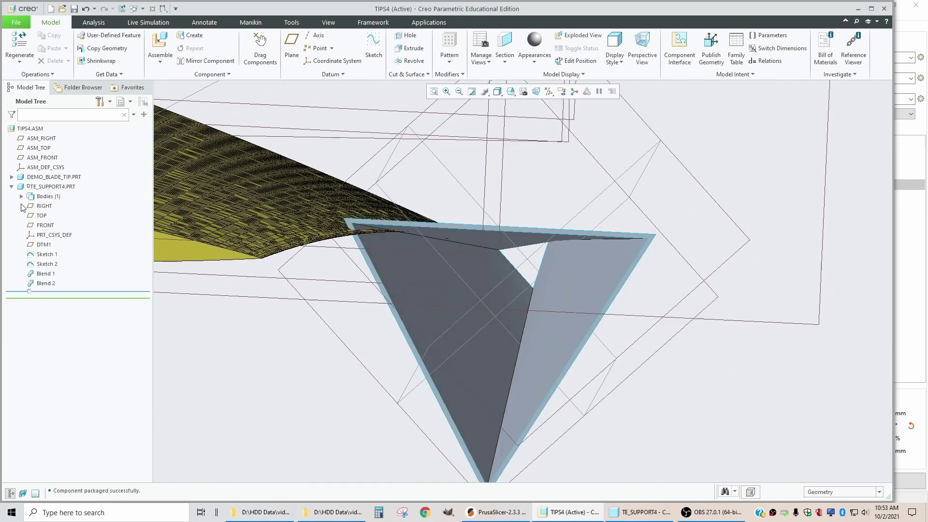
click(47, 265)
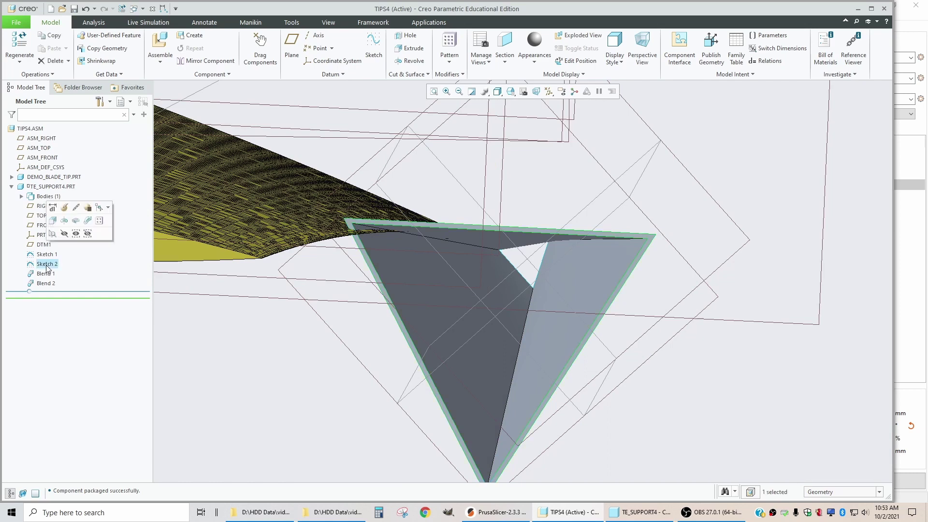
click(52, 208)
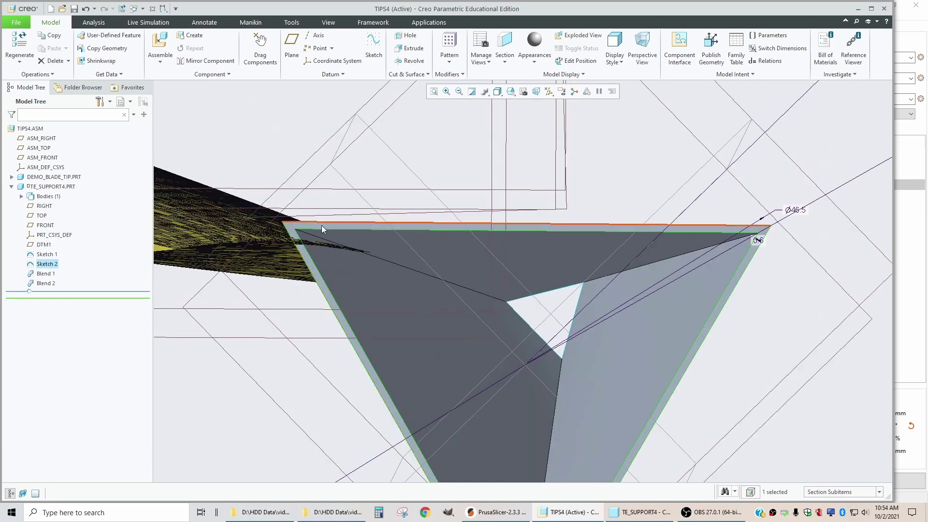
scroll(783, 232, up, 2)
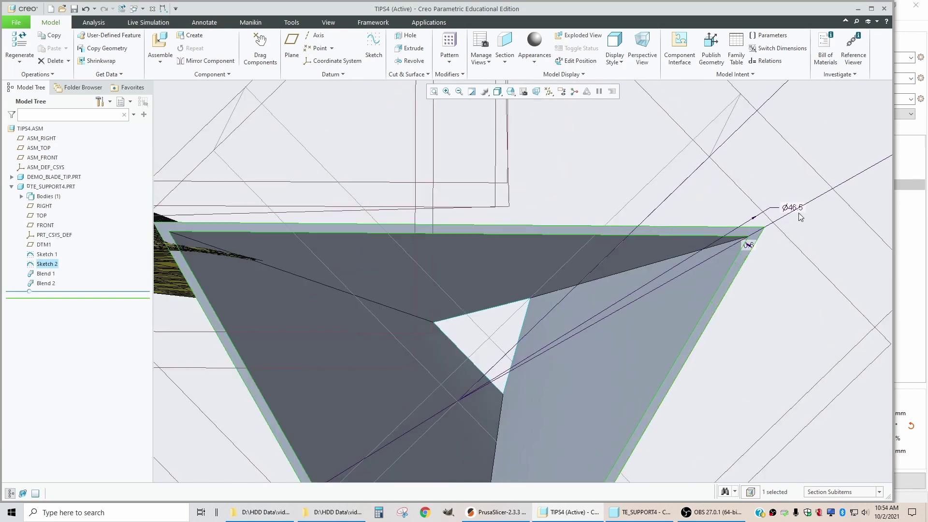
scroll(718, 260, down, 3)
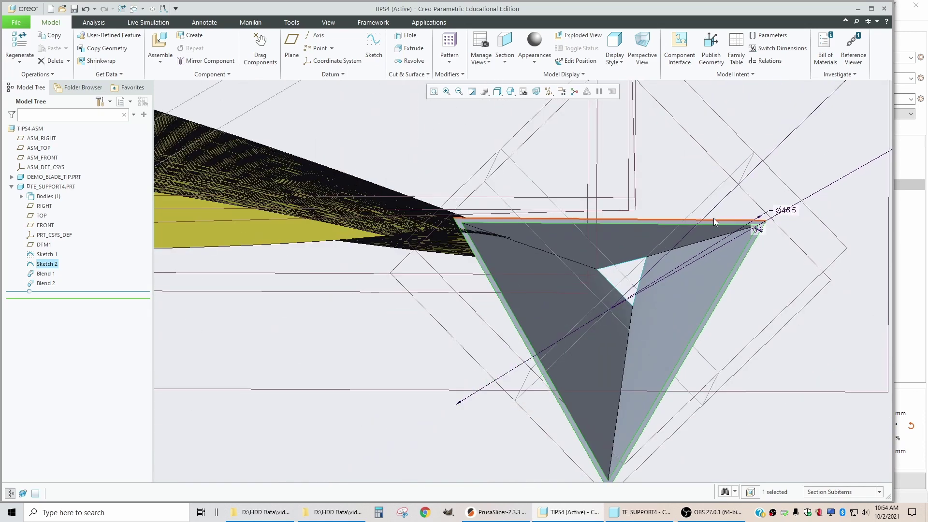
scroll(714, 223, up, 1)
scroll(684, 206, down, 2)
scroll(319, 215, up, 3)
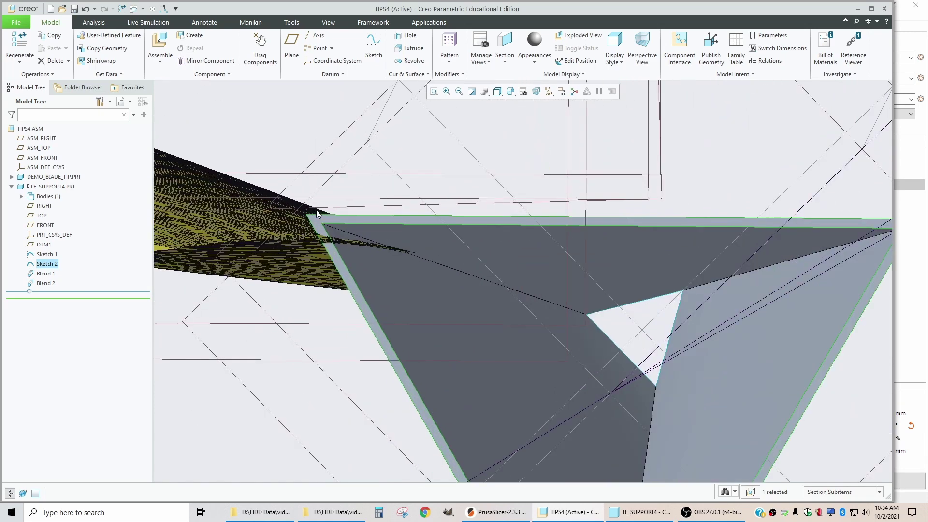
scroll(648, 237, down, 3)
- Change sketch dimension d6 from 45 to 40 and inspect the support corner
click(763, 214)
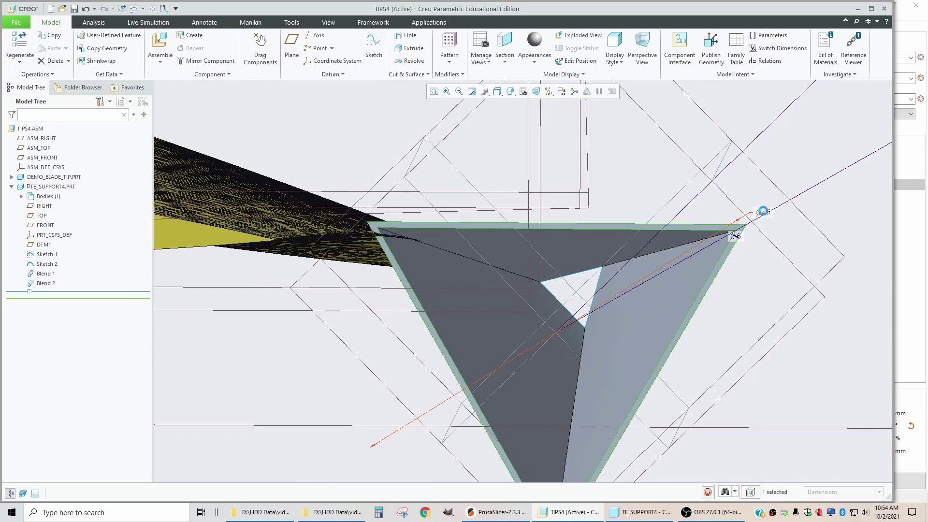
double_click(763, 214)
text(40)
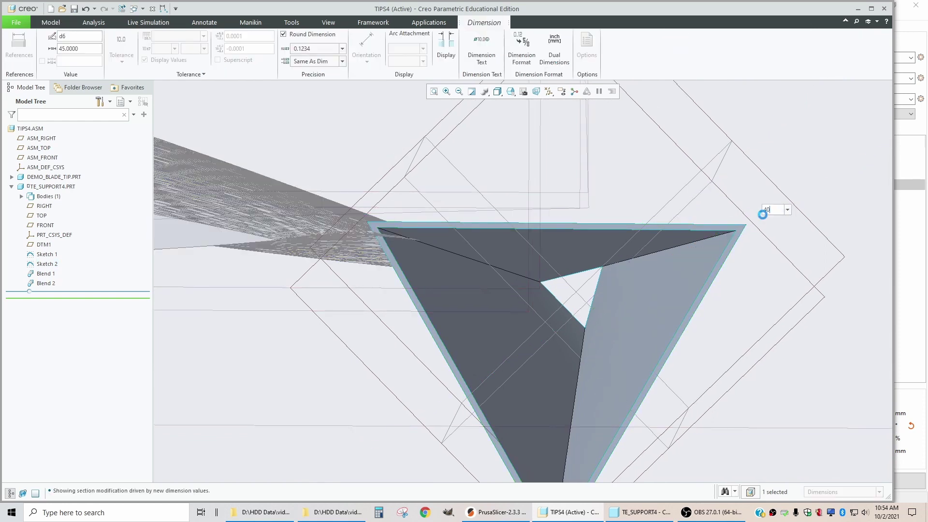
key(Return)
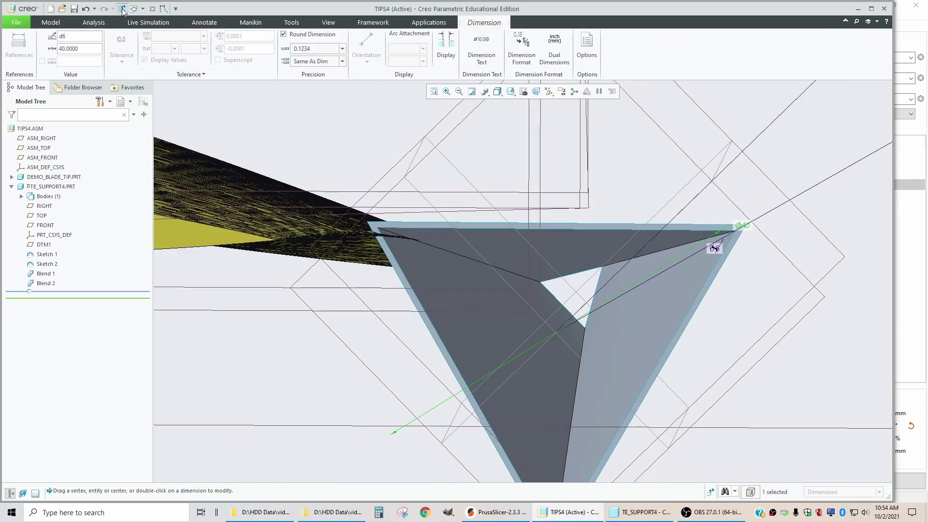
scroll(376, 249, up, 6)
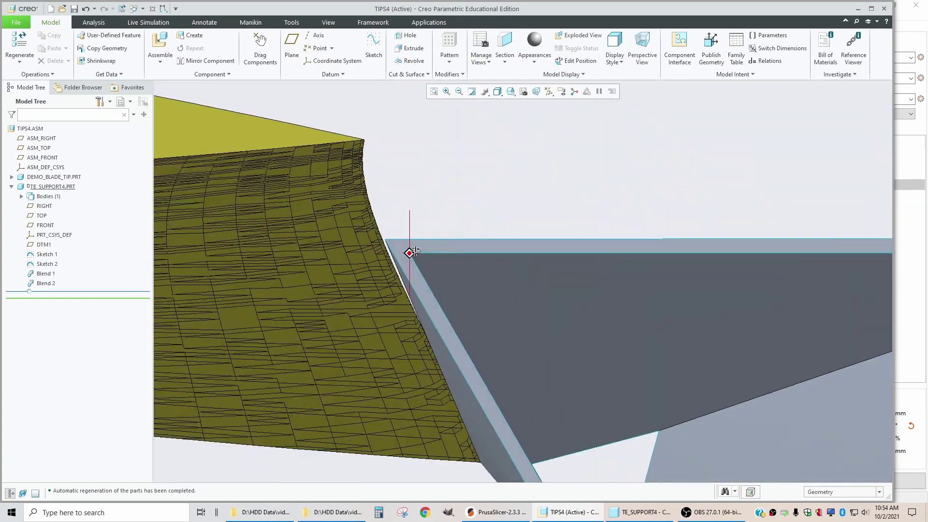
middle_drag(410, 252, 364, 242)
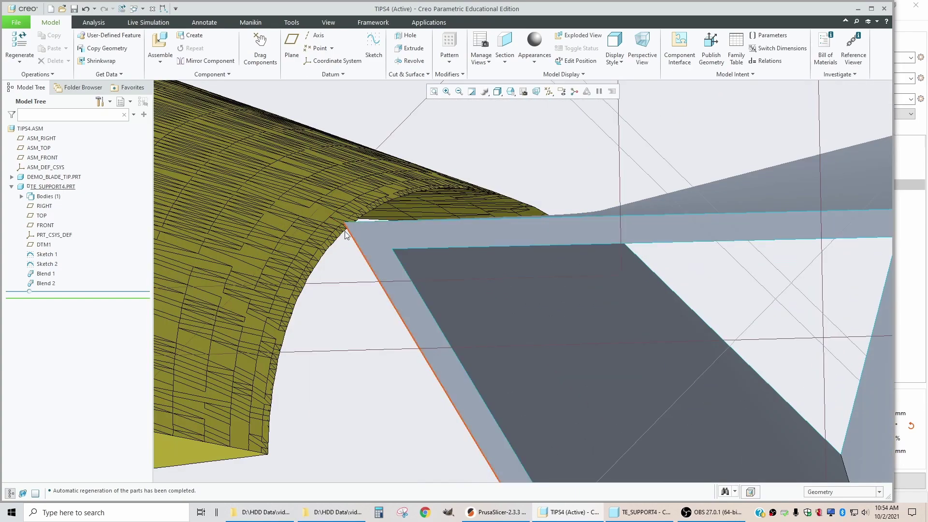
scroll(353, 237, down, 4)
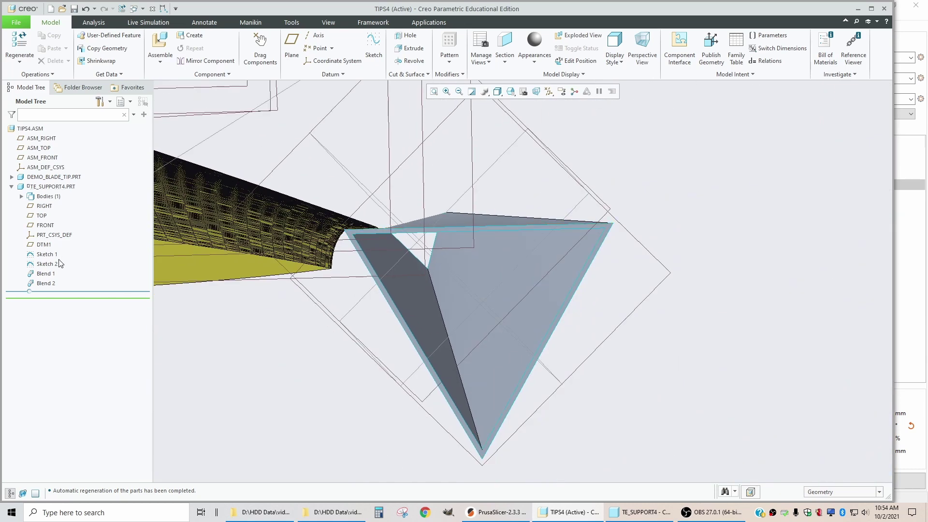
- Change Sketch 2's support angle from 13.5° to 14° and regenerate the assembly
click(44, 264)
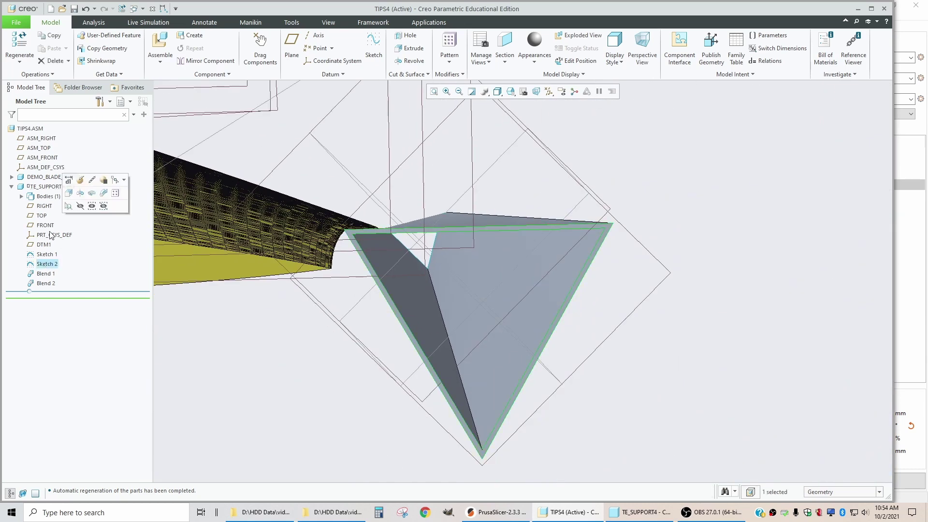
click(73, 192)
scroll(604, 232, up, 3)
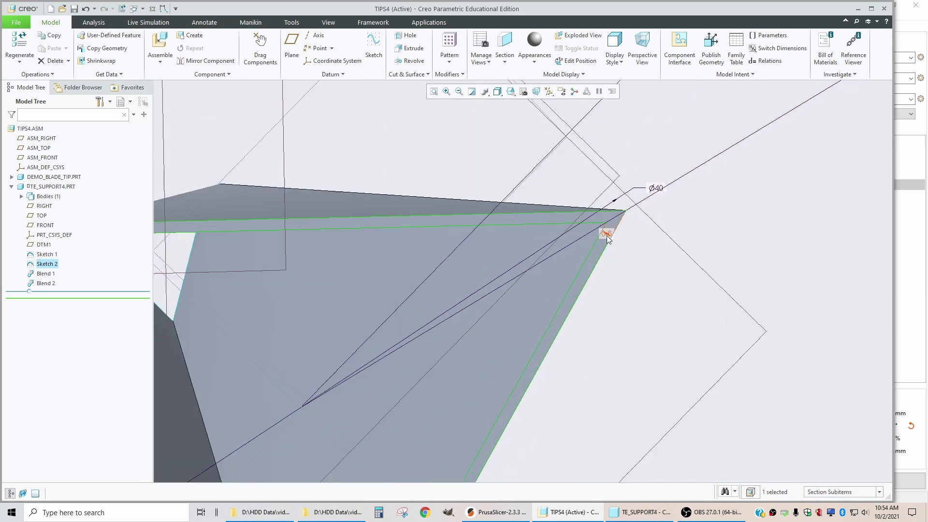
scroll(610, 238, up, 3)
scroll(623, 244, down, 8)
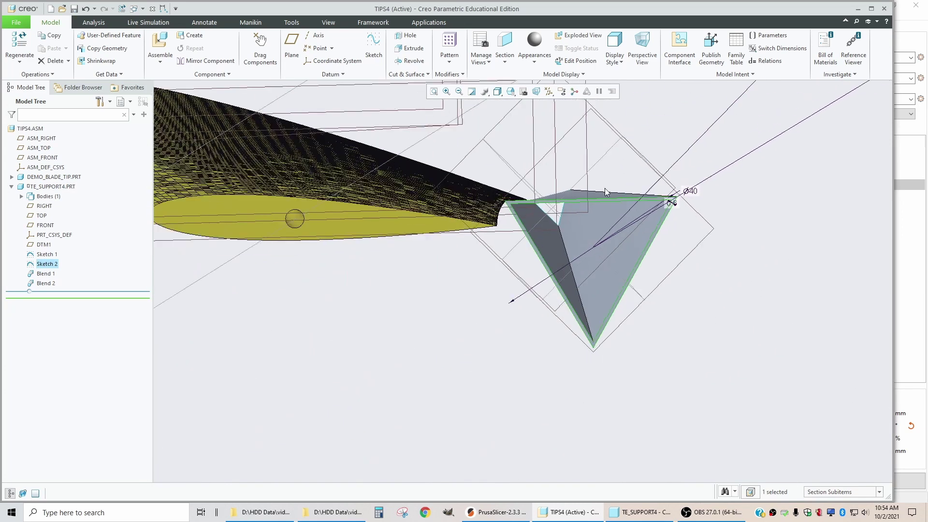
scroll(499, 366, down, 5)
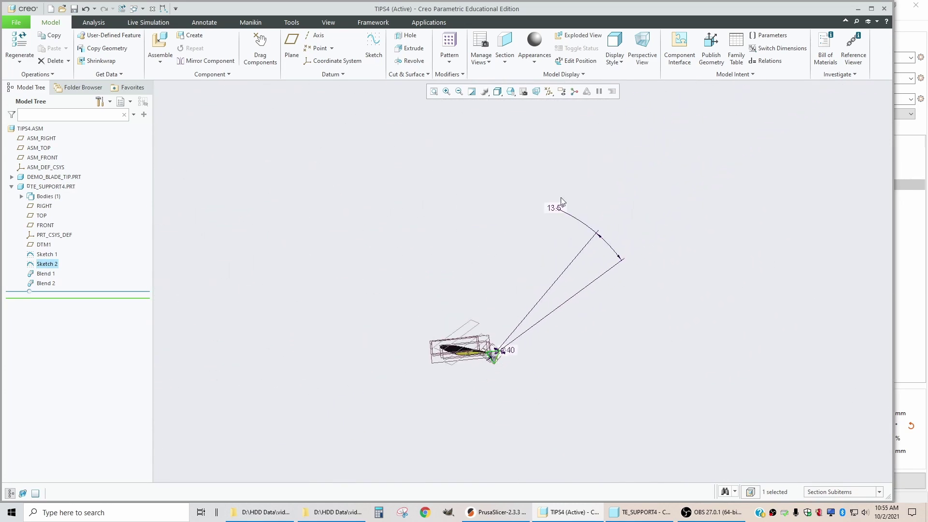
click(555, 208)
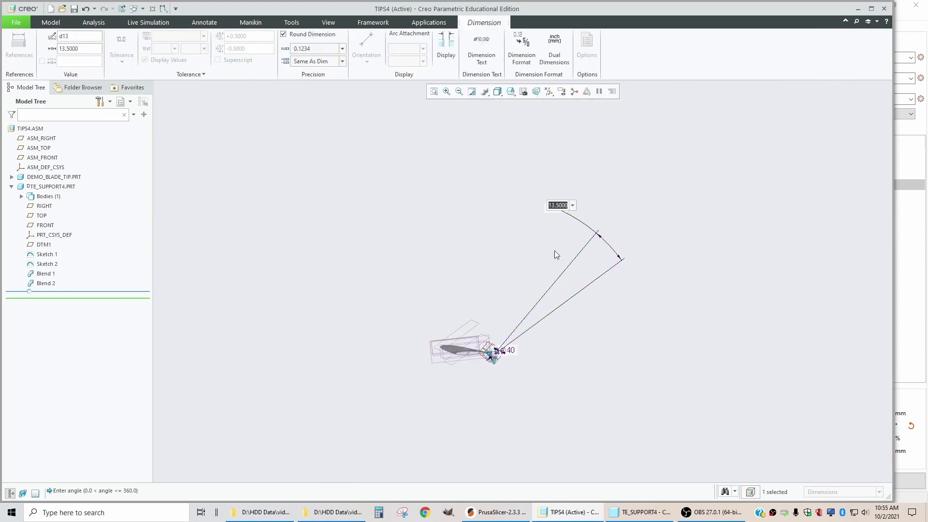
text(14)
key(Return)
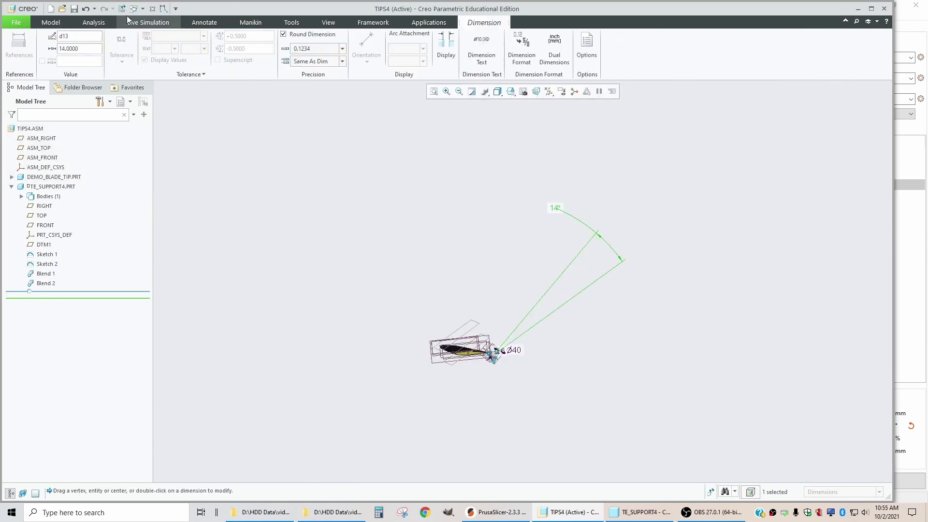
click(415, 300)
- Orbit the view to inspect where the support meets the blade tip
scroll(466, 355, up, 12)
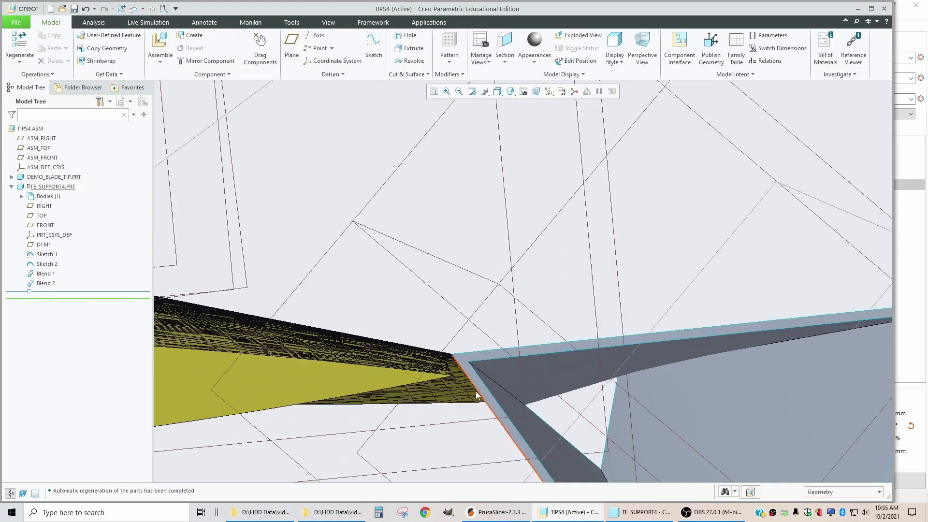
middle_drag(480, 362, 487, 285)
scroll(416, 257, up, 5)
middle_drag(435, 247, 383, 284)
scroll(383, 284, down, 5)
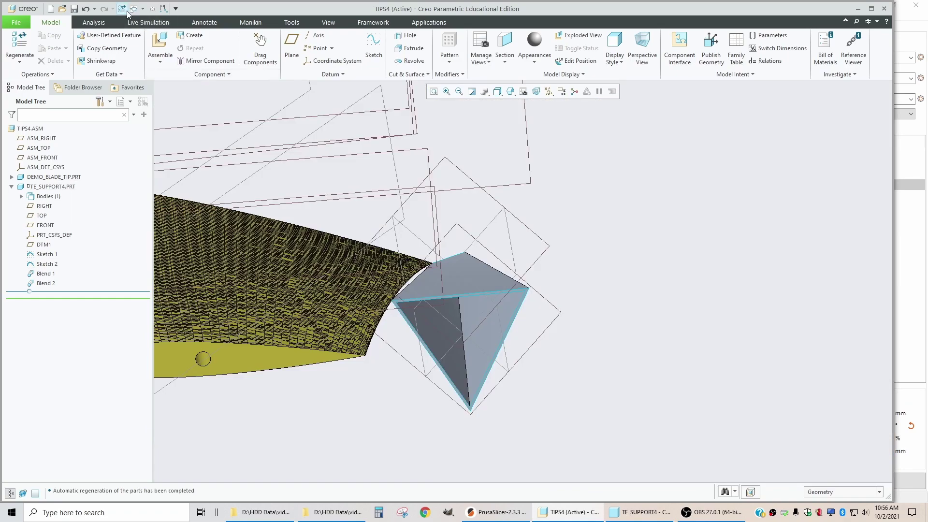
- Switch to the TE_SUPPORT4 part window and save the part
click(143, 8)
click(164, 31)
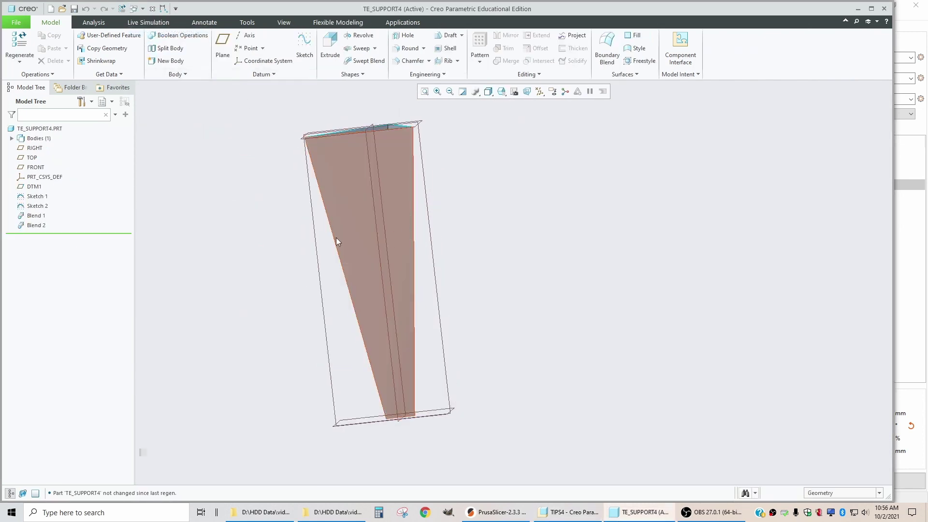
click(74, 10)
- Export a copy as te_support4.stl with chord height 0 and angle 0, then return to TIPS4
click(16, 22)
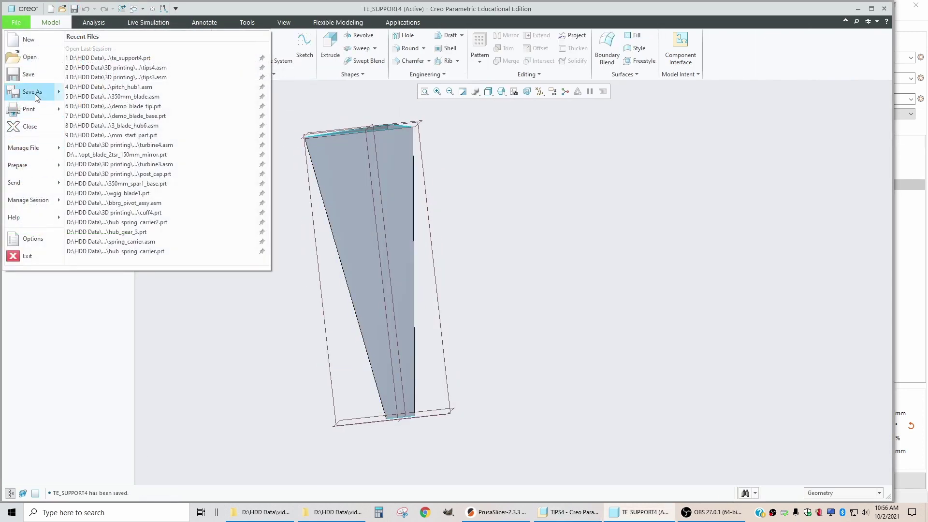
click(34, 92)
click(415, 385)
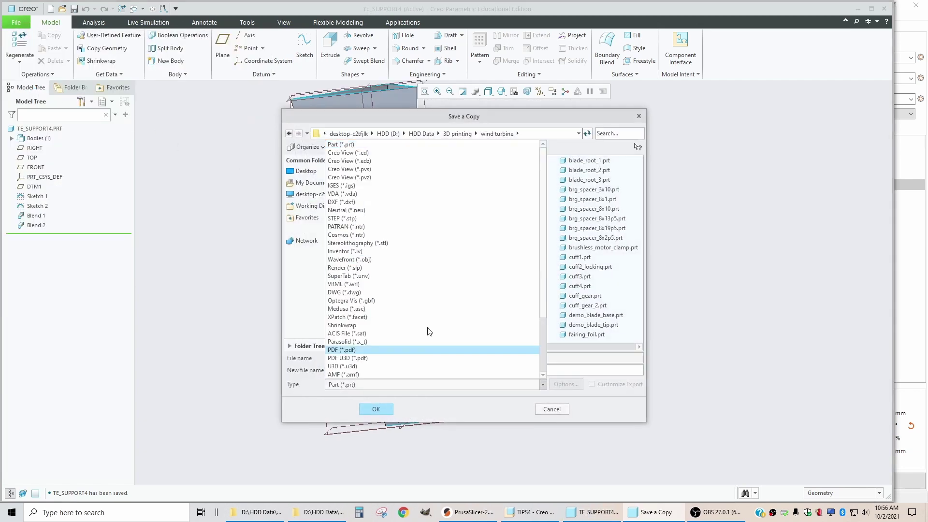
click(425, 245)
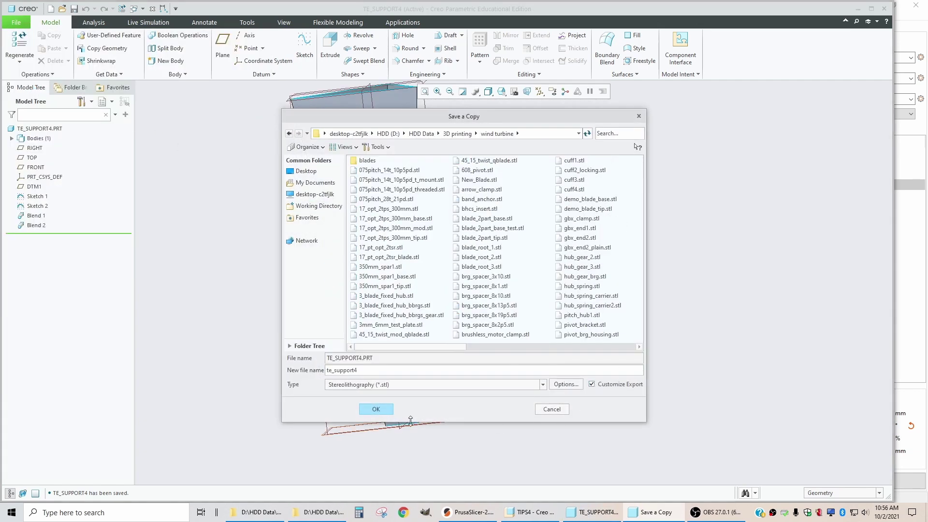
click(384, 414)
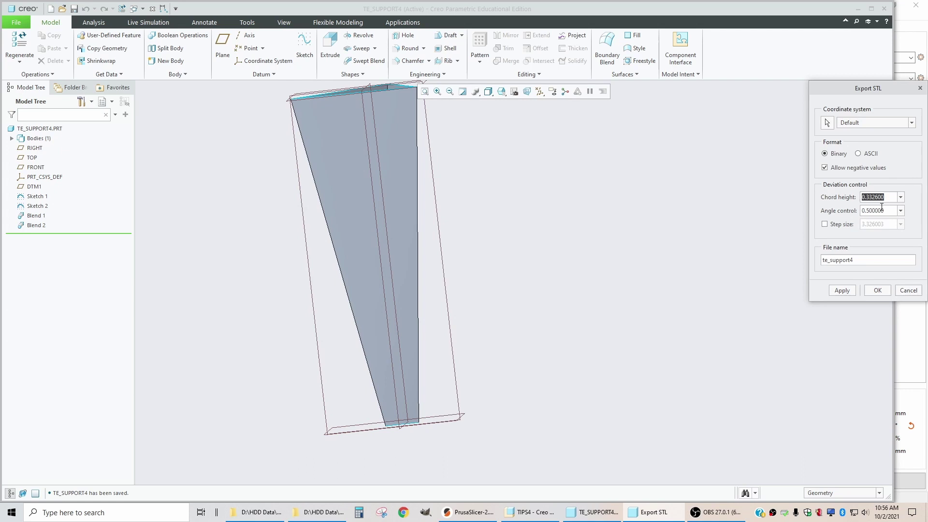
text(0)
key(Tab)
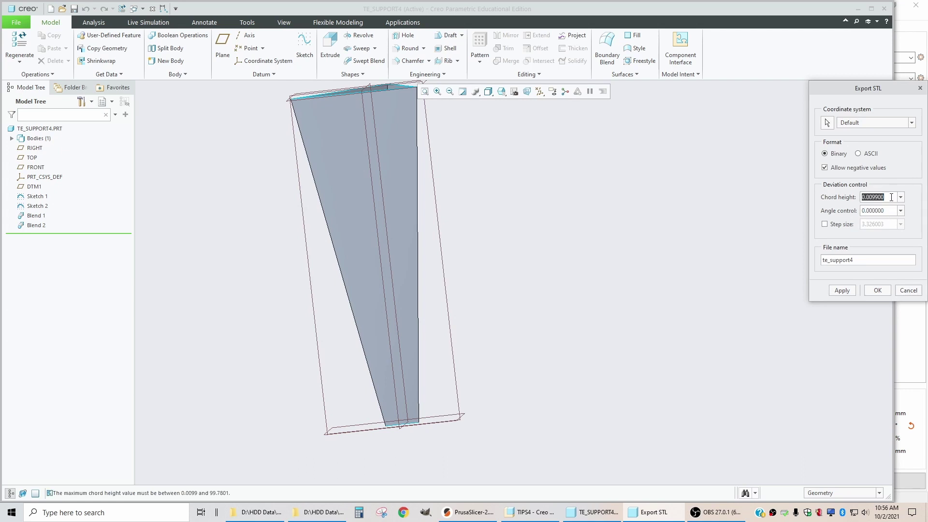
click(877, 290)
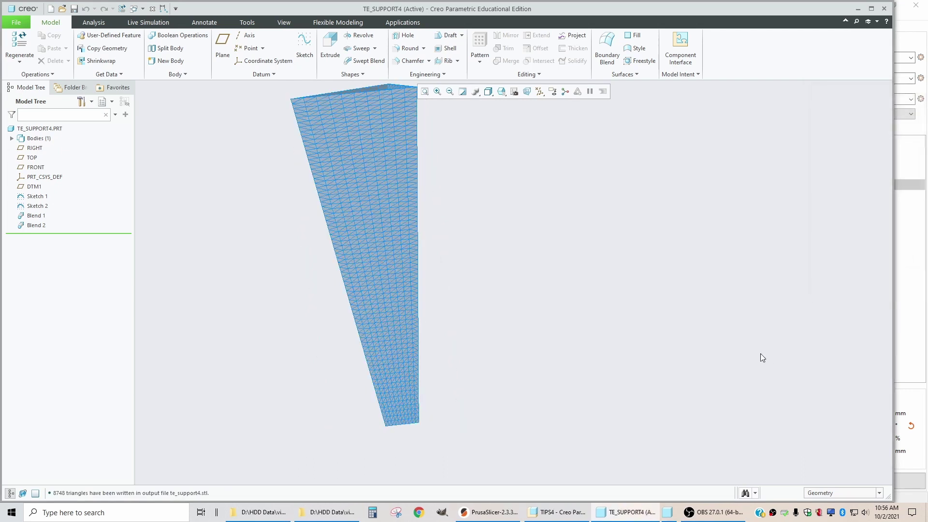
scroll(376, 323, up, 2)
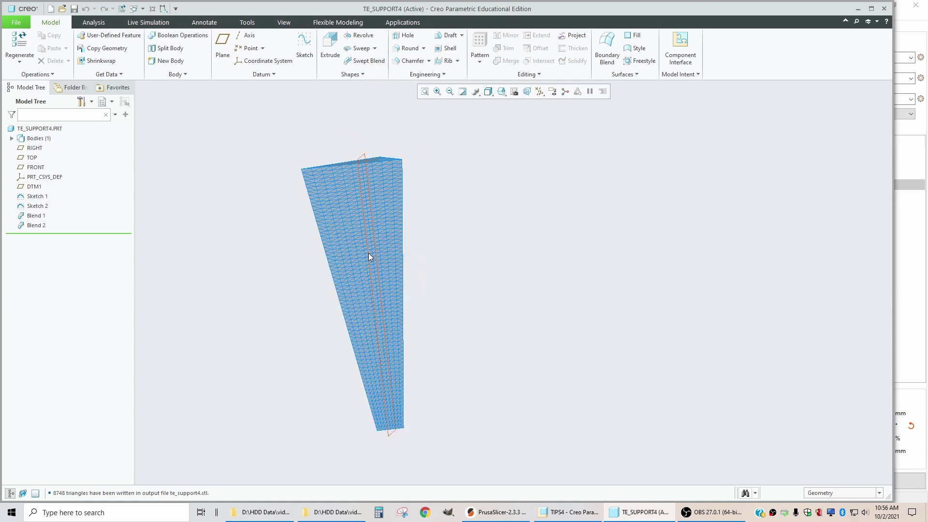
click(862, 9)
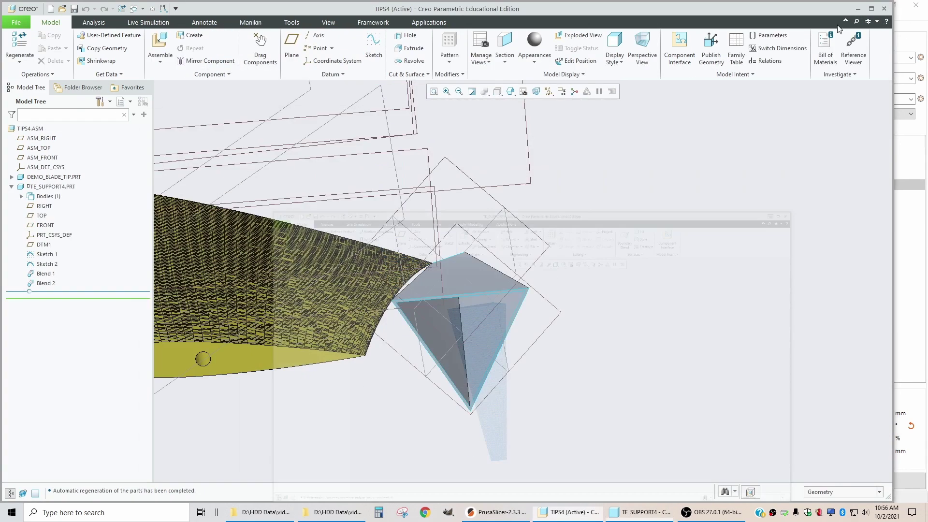
- Import te_support4.stl onto the PrusaSlicer plate alongside the three blade tips
click(858, 9)
click(515, 196)
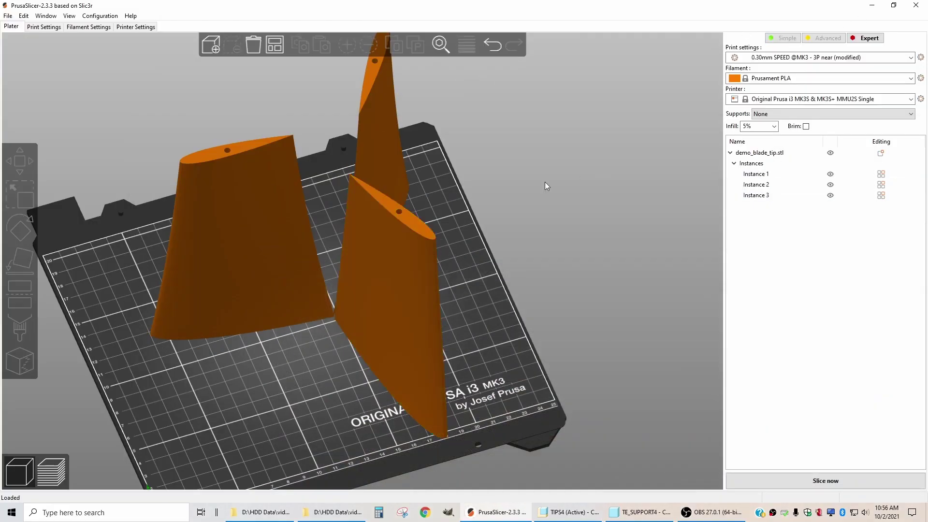
click(6, 16)
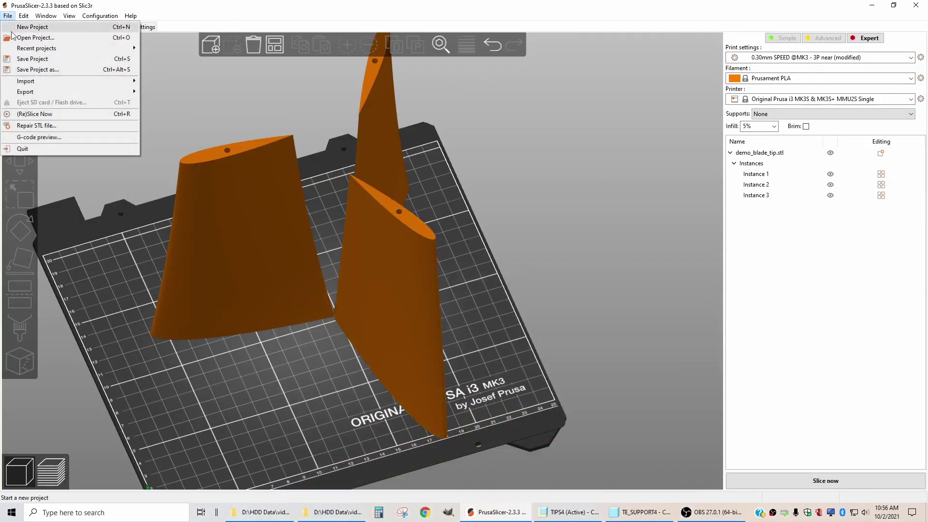
mouse_move(37, 46)
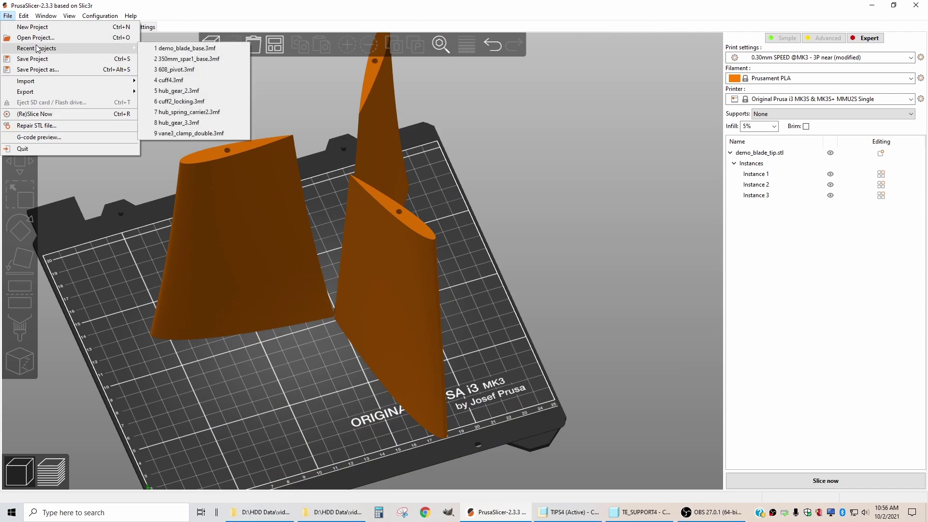
mouse_move(38, 82)
click(186, 81)
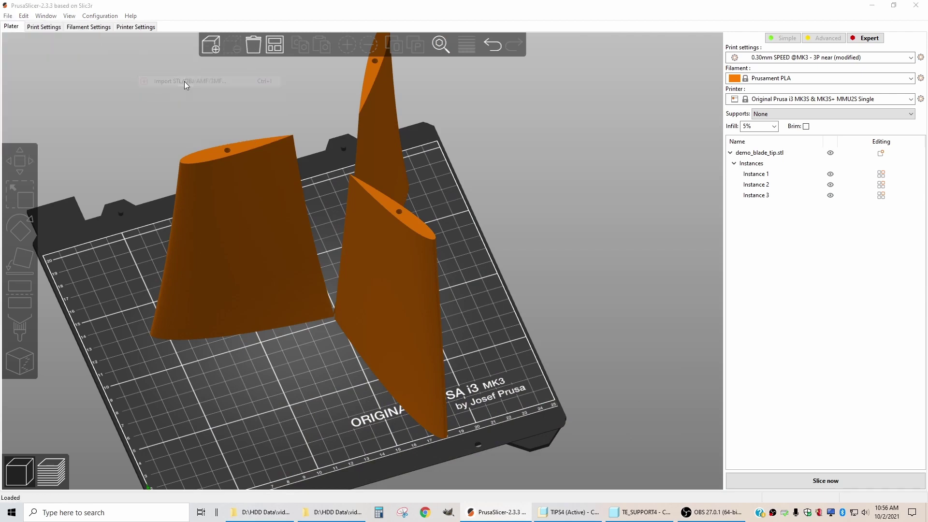
double_click(425, 198)
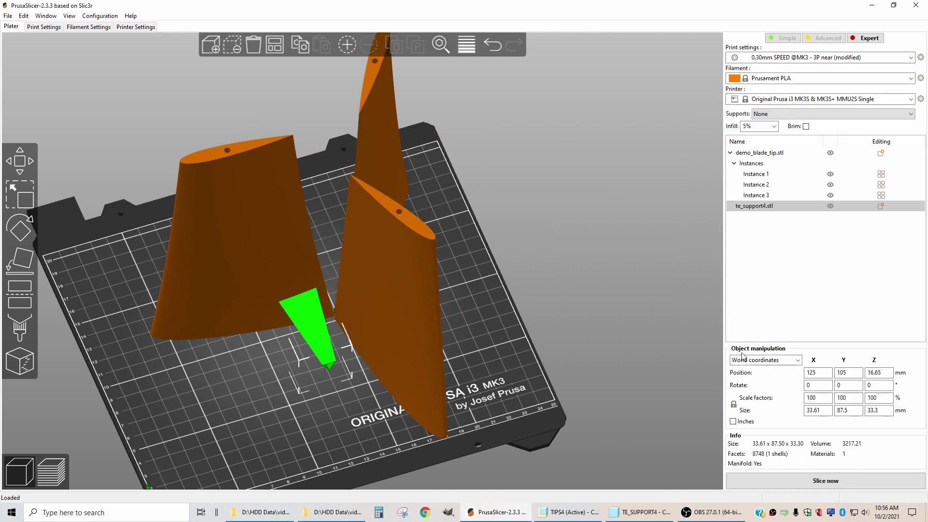
click(814, 386)
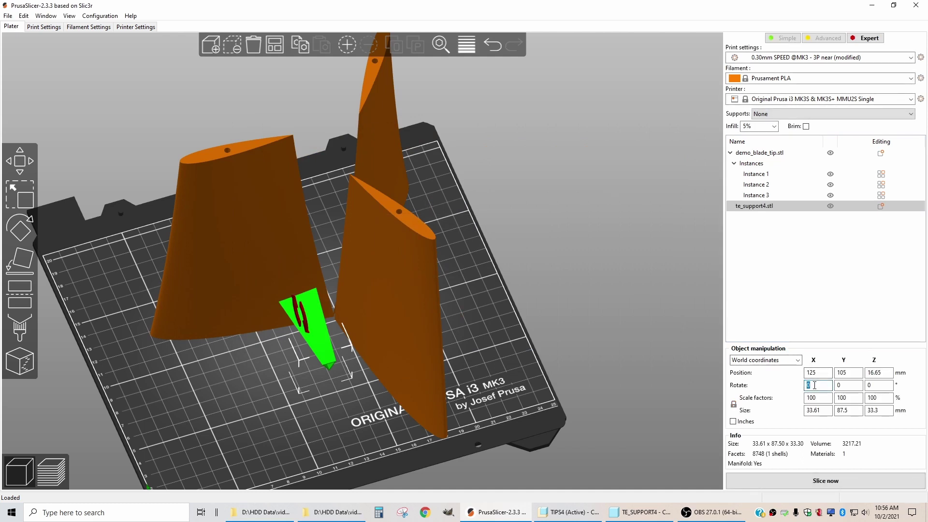
- Rotate te_support4 90° about X so it stands upright
text(90)
key(Return)
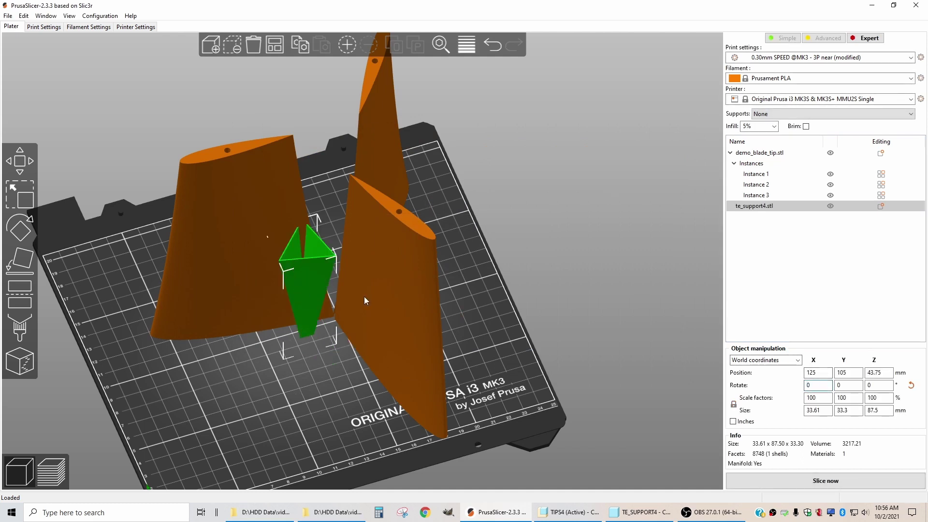
scroll(360, 297, up, 5)
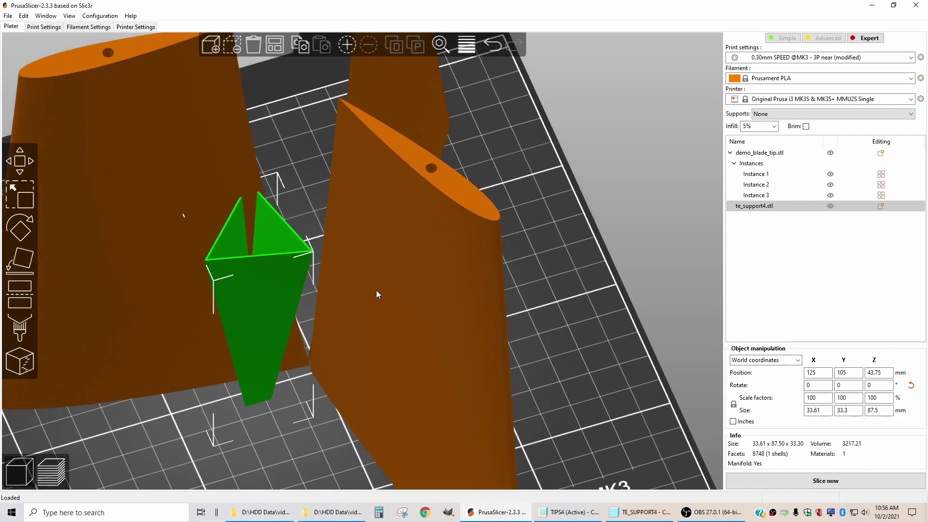
scroll(360, 237, up, 2)
scroll(367, 258, down, 5)
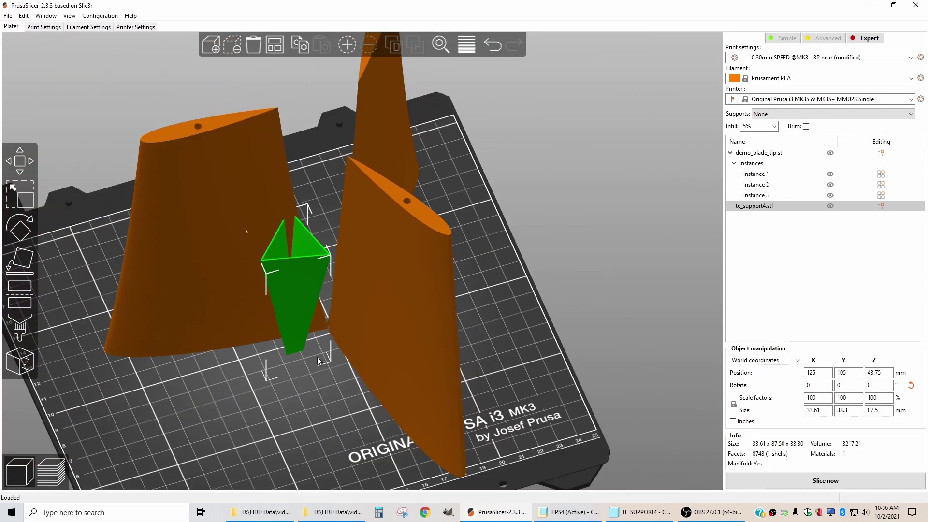
- From the top view, move the upper blade tip up-right and the lower one down-right
drag(328, 396, 376, 362)
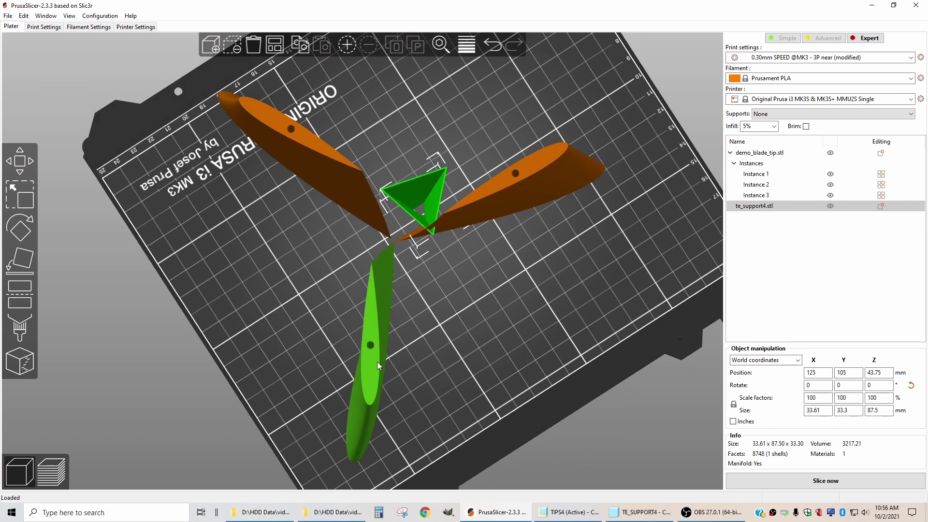
key(1)
scroll(403, 270, up, 4)
click(448, 159)
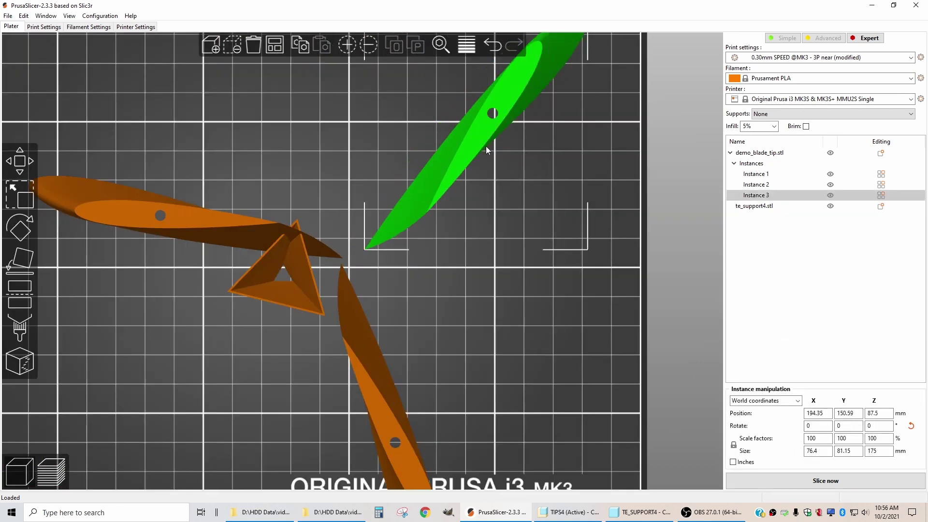
drag(492, 144, 552, 122)
click(364, 387)
drag(359, 350, 465, 402)
scroll(357, 270, up, 5)
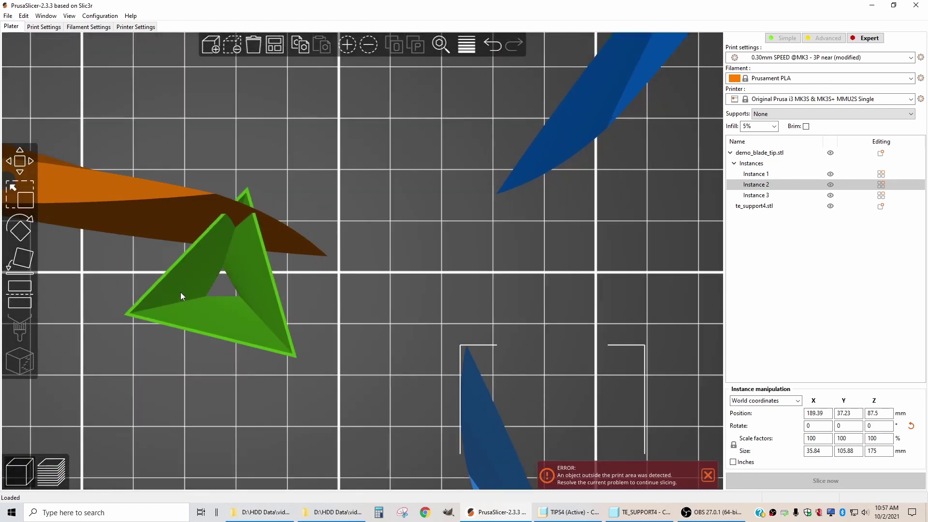
click(184, 303)
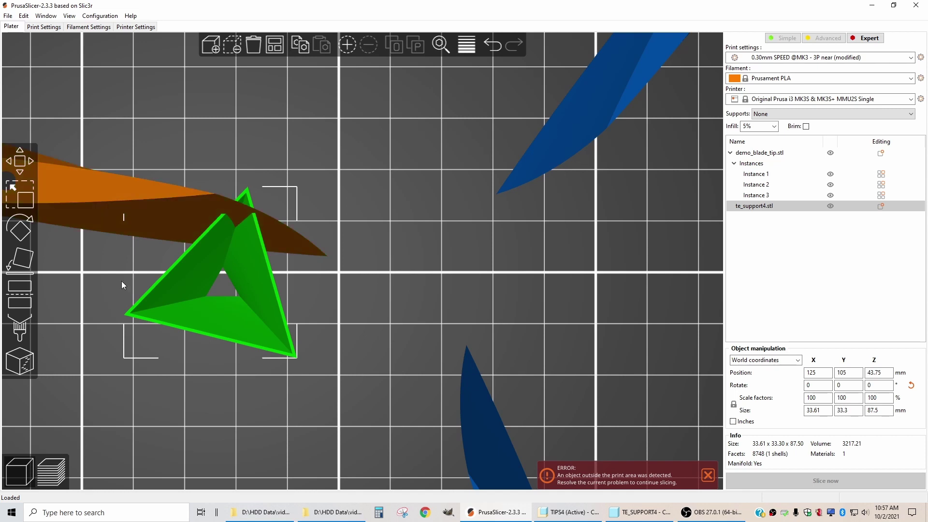
- Rotate the support 330° about Z and move it toward the blade tips
click(18, 231)
drag(538, 277, 352, 436)
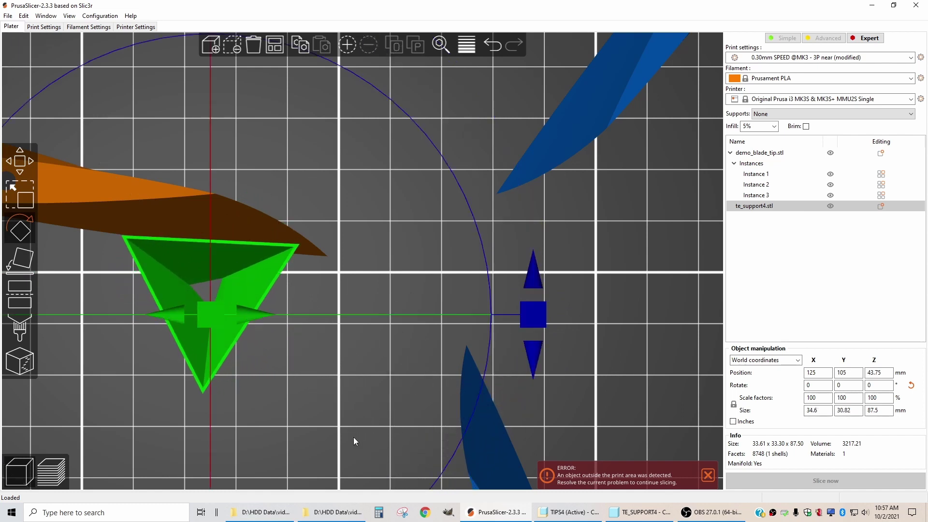
click(20, 161)
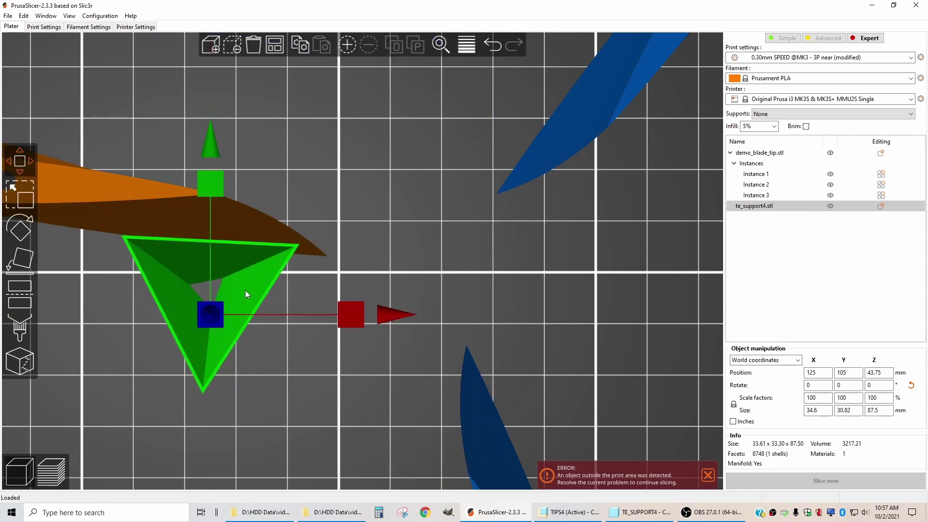
drag(245, 290, 375, 266)
- Fine-tune the support's position from the bottom view to about X 152.91, Y 110.15
key(2)
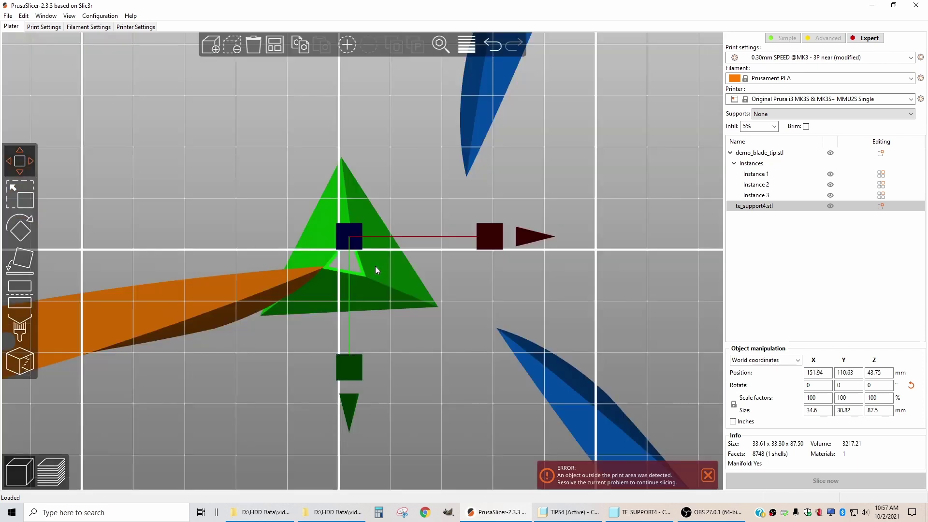
scroll(317, 255, down, 2)
scroll(320, 259, up, 5)
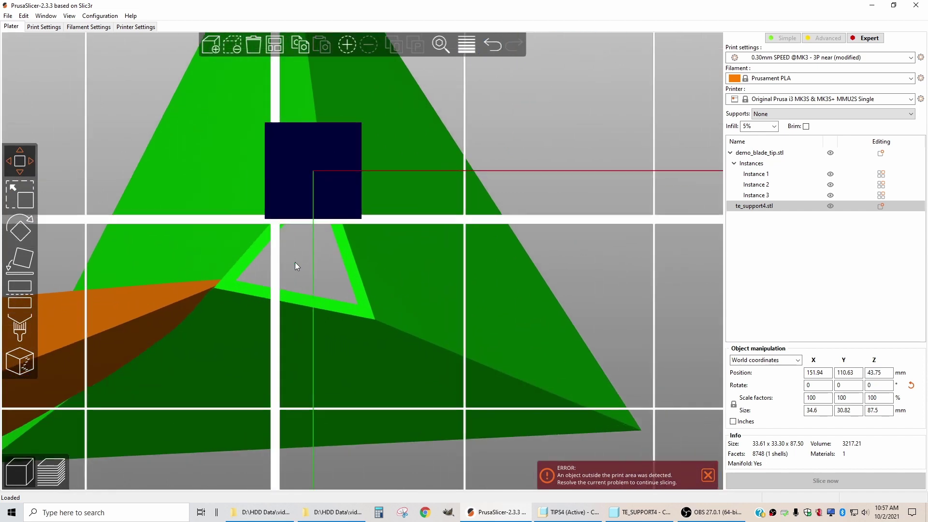
drag(361, 312, 418, 314)
scroll(201, 269, up, 6)
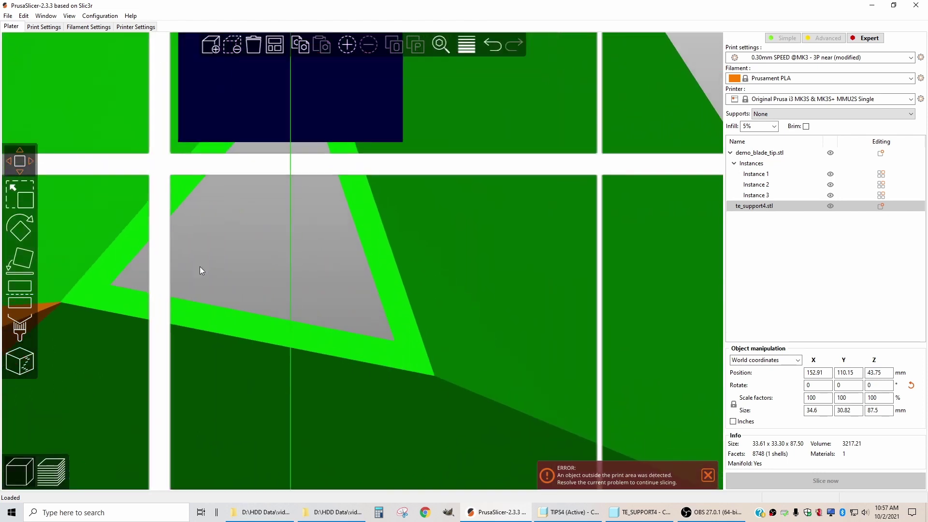
middle_drag(303, 281, 604, 245)
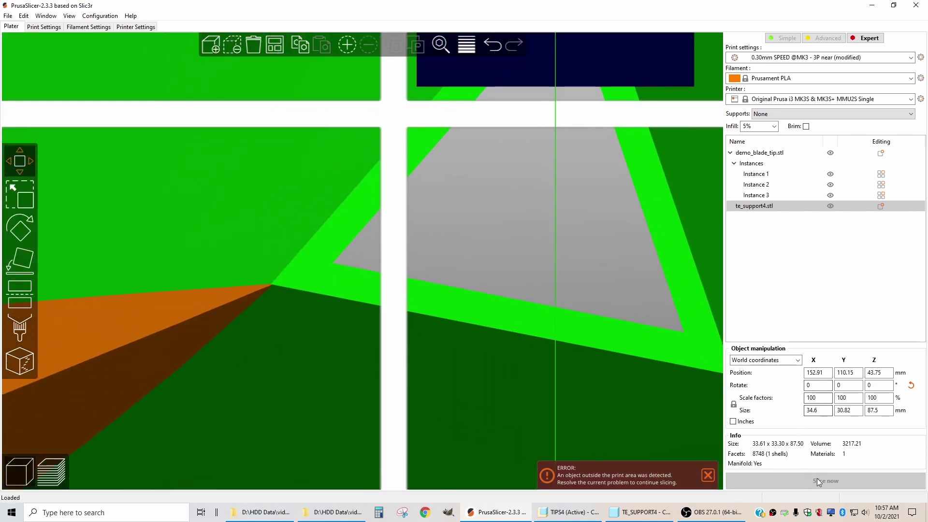
scroll(476, 346, down, 5)
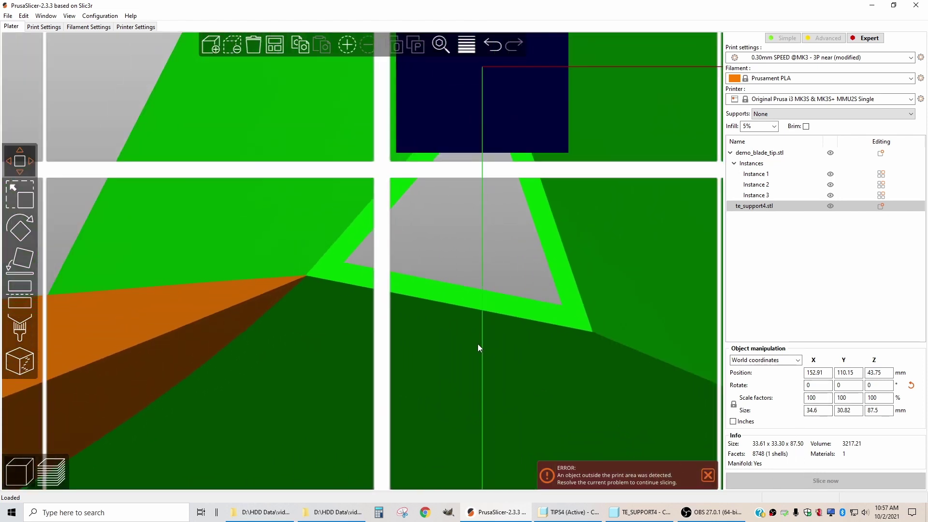
scroll(469, 357, down, 3)
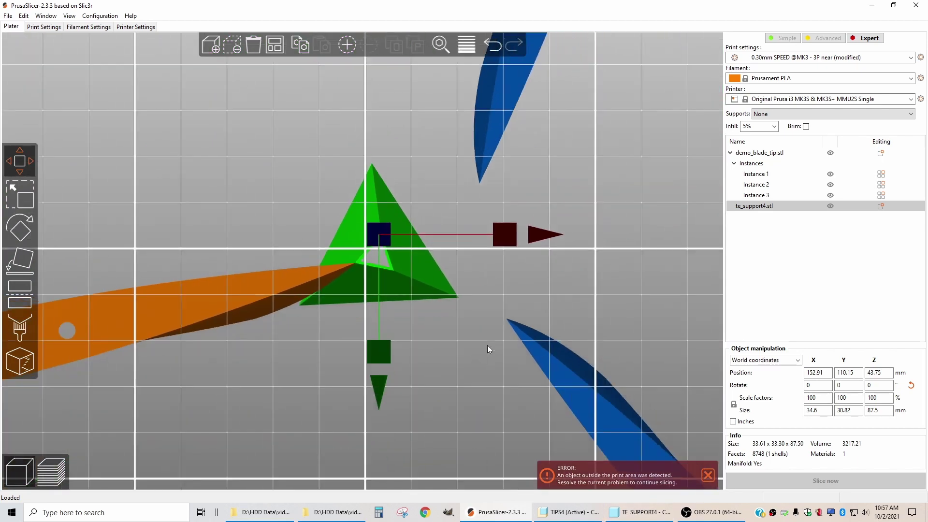
scroll(489, 348, down, 3)
scroll(499, 331, down, 5)
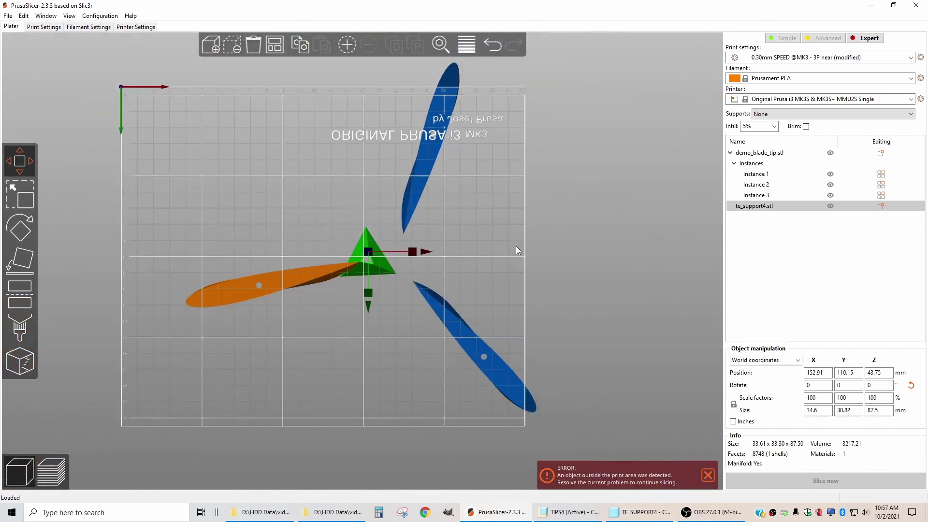
- Drag the top and lower-right blade tip instances back inside the bed
click(430, 125)
drag(430, 124, 468, 156)
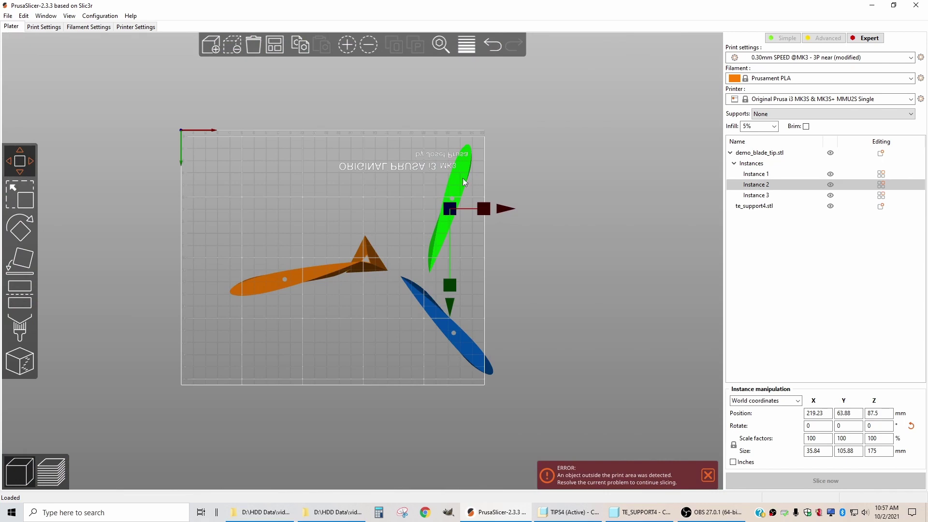
click(469, 357)
drag(468, 361, 453, 366)
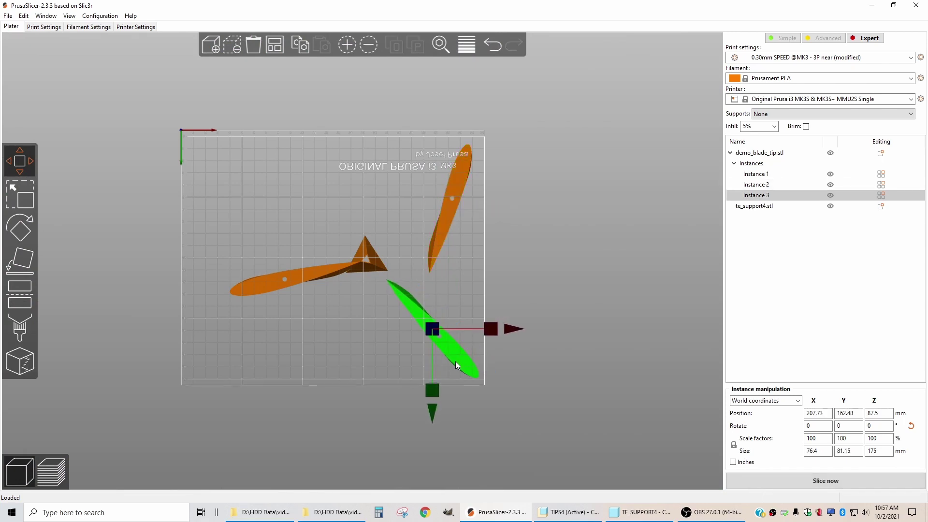
- Slice the plate, estimating 11h9m and 61.28 m (182.78 g) of filament
scroll(344, 251, up, 8)
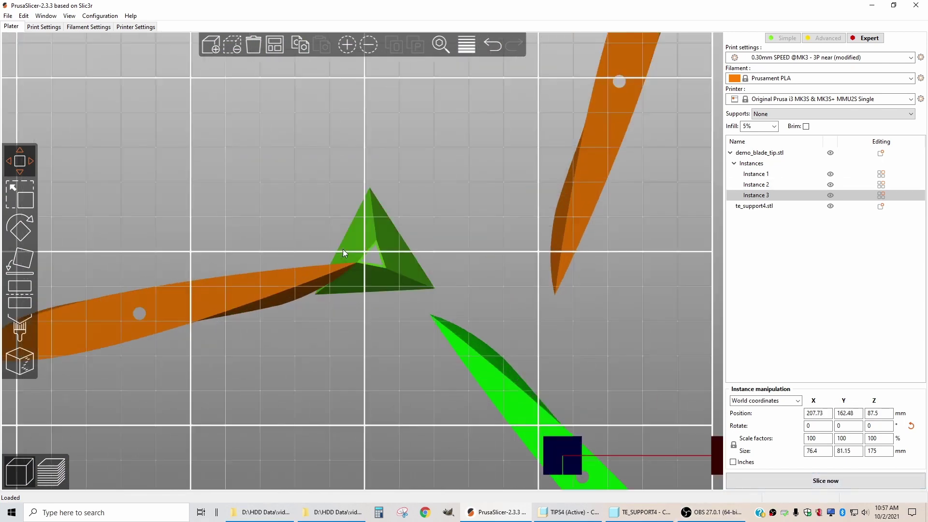
scroll(340, 260, up, 6)
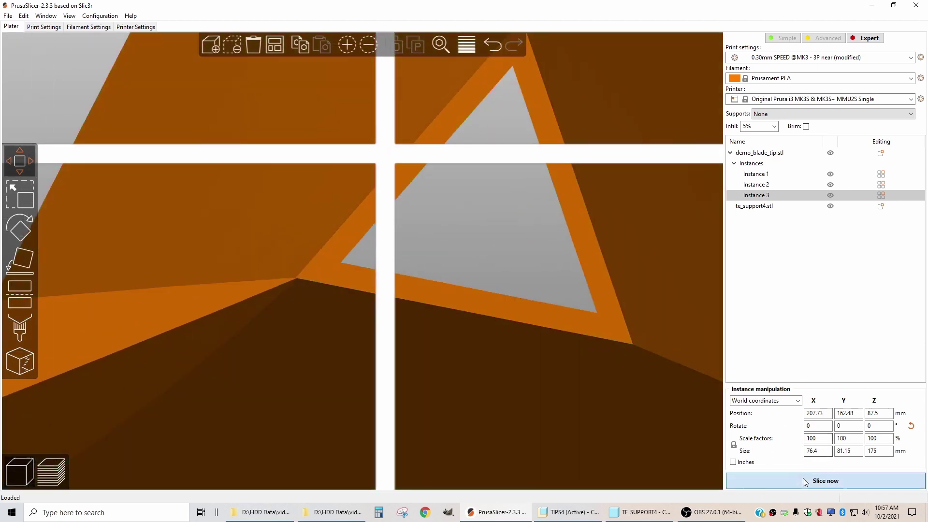
click(805, 480)
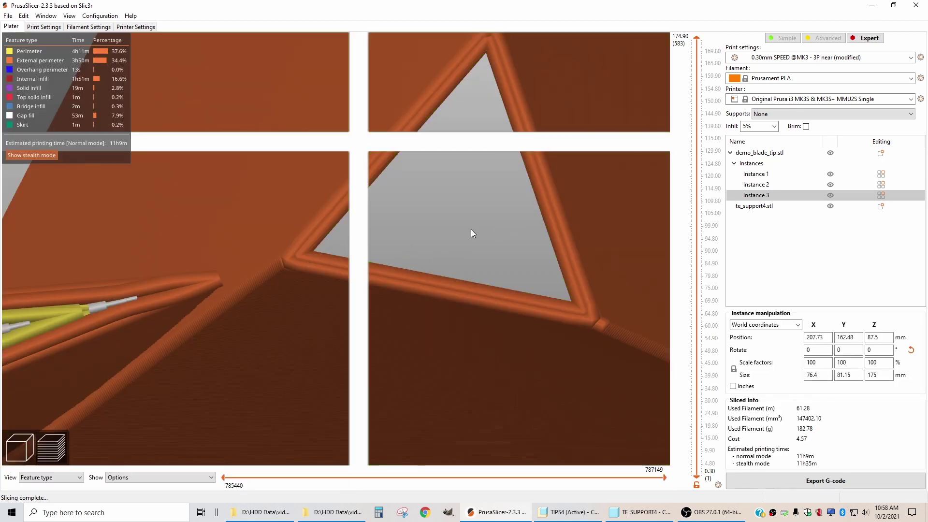
- Nudge te_support4 slightly left to X 151.48 and return to the sliced preview
right_drag(471, 229, 512, 218)
click(24, 448)
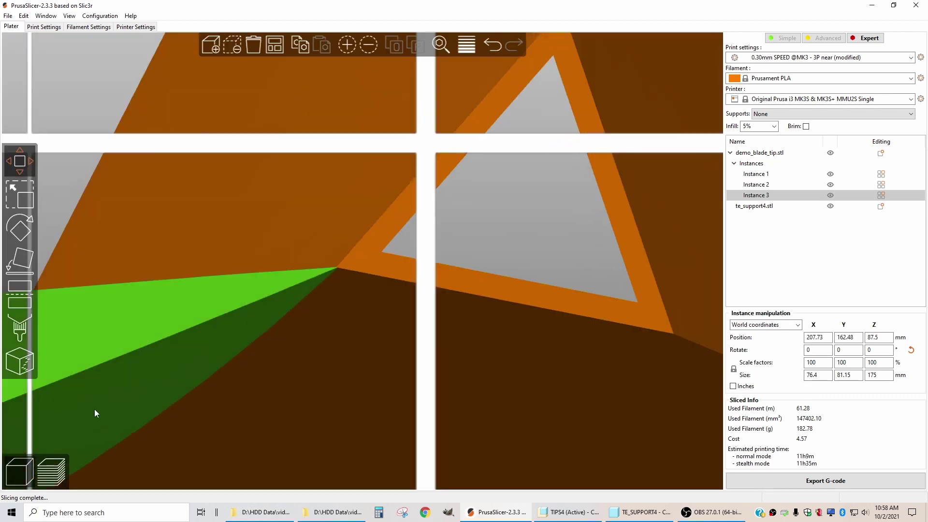
click(387, 269)
drag(356, 280, 334, 283)
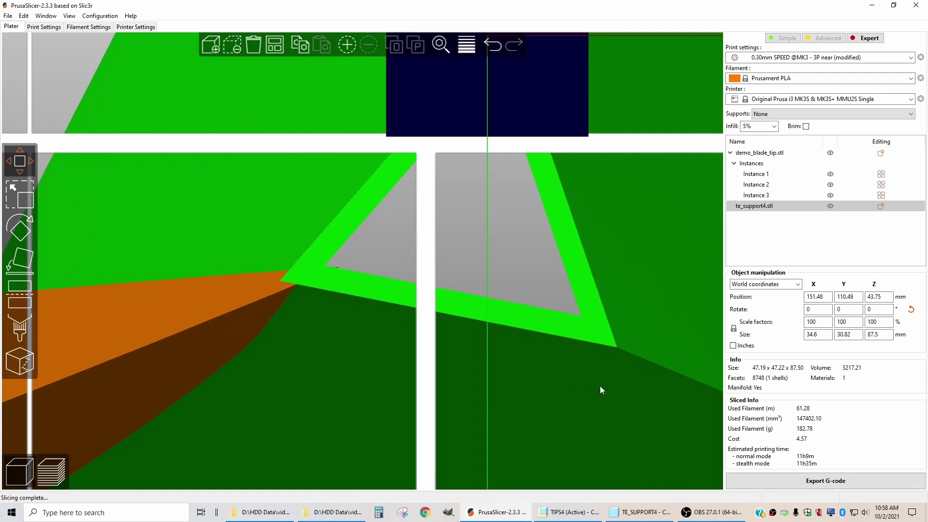
key(Tab)
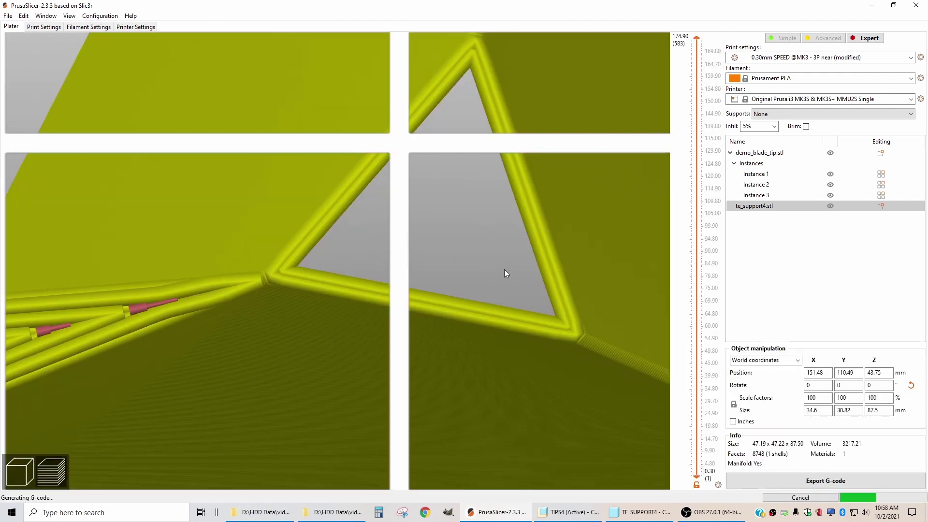
- Orbit and zoom the sliced preview to inspect the support's walls, gap fill and seams
drag(504, 273, 395, 254)
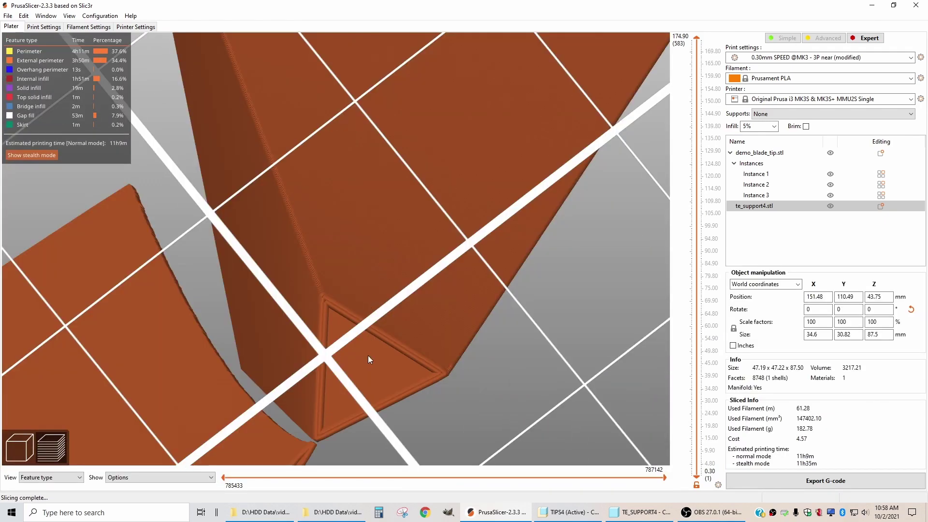
drag(367, 355, 354, 306)
scroll(339, 308, up, 3)
scroll(355, 240, up, 2)
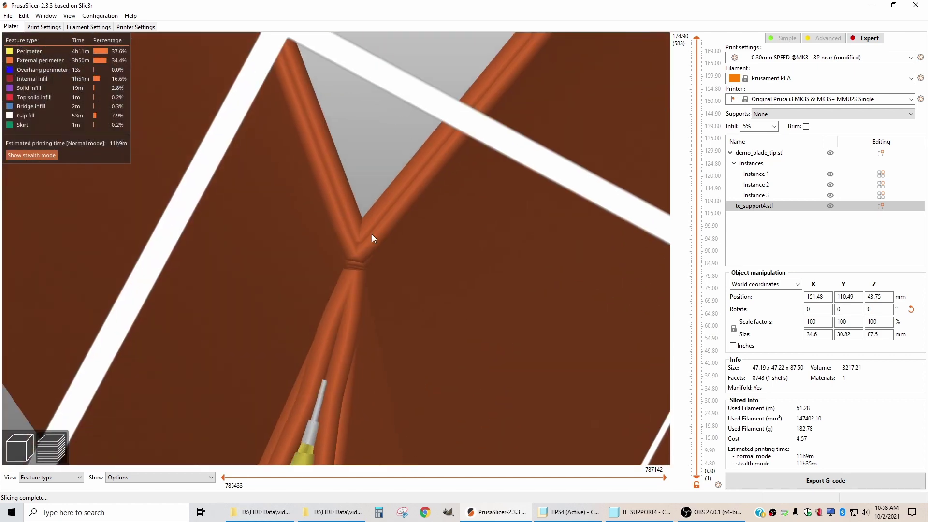
drag(372, 234, 415, 238)
scroll(414, 238, down, 3)
drag(327, 325, 407, 266)
scroll(410, 266, up, 5)
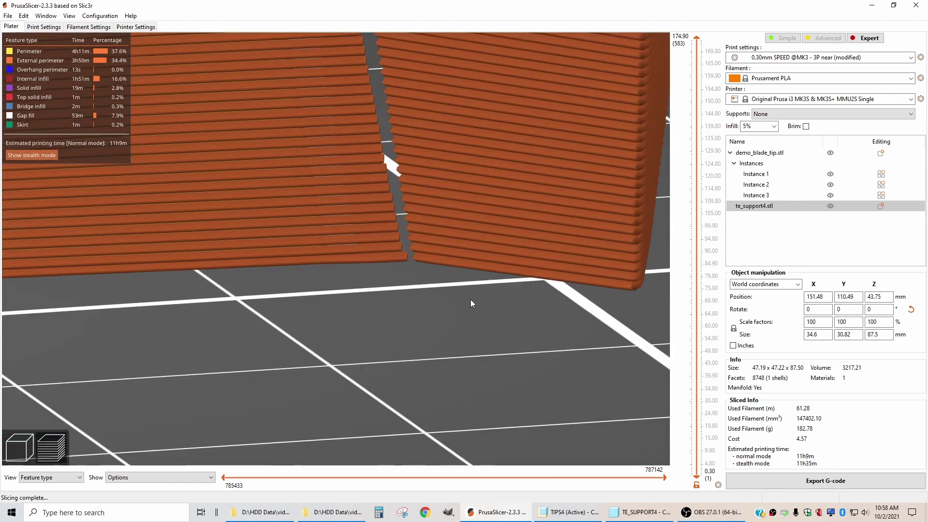
right_drag(483, 310, 397, 351)
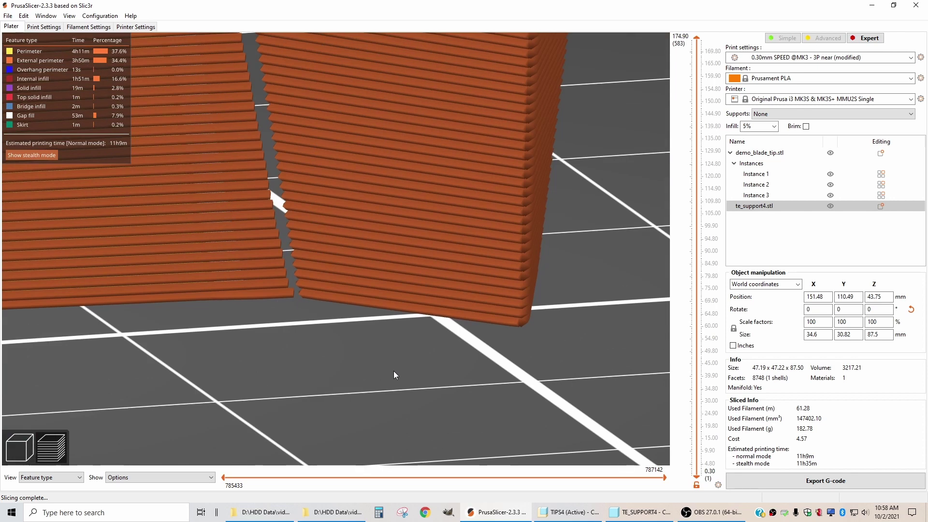
key(2)
scroll(454, 228, down, 2)
scroll(454, 228, up, 3)
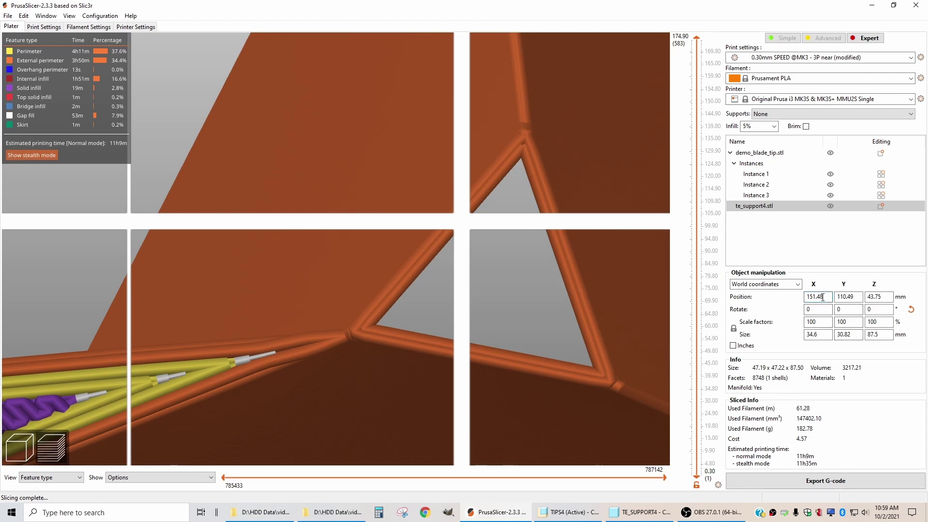
- Enter X 151 and Y 110 for the support's position in Object manipulation
double_click(822, 297)
text(151)
key(Return)
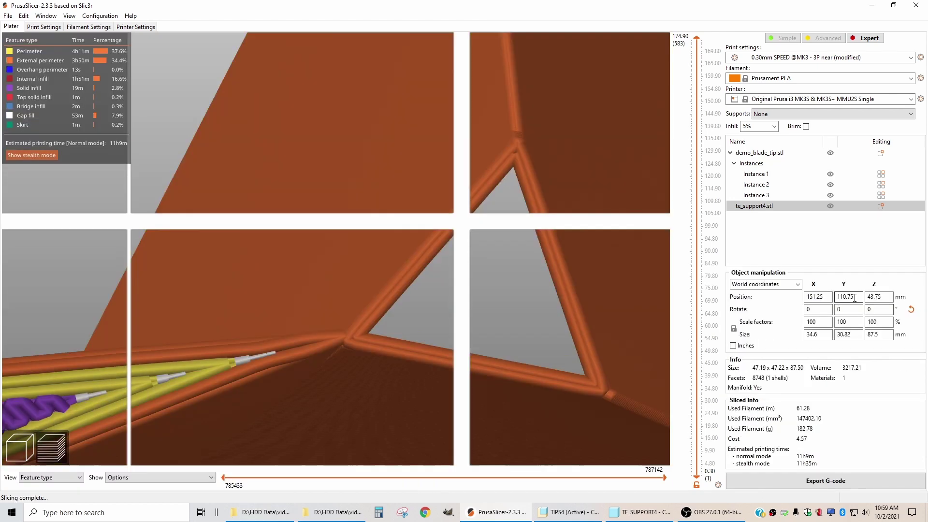
click(854, 297)
text(110)
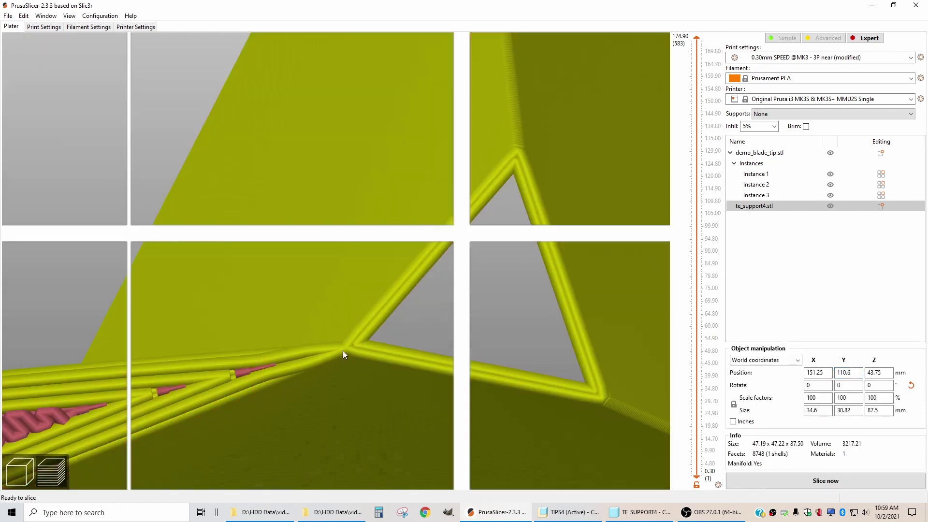
- From a top-down view, rotate te_support4 about 6° around Z
scroll(440, 239, down, 6)
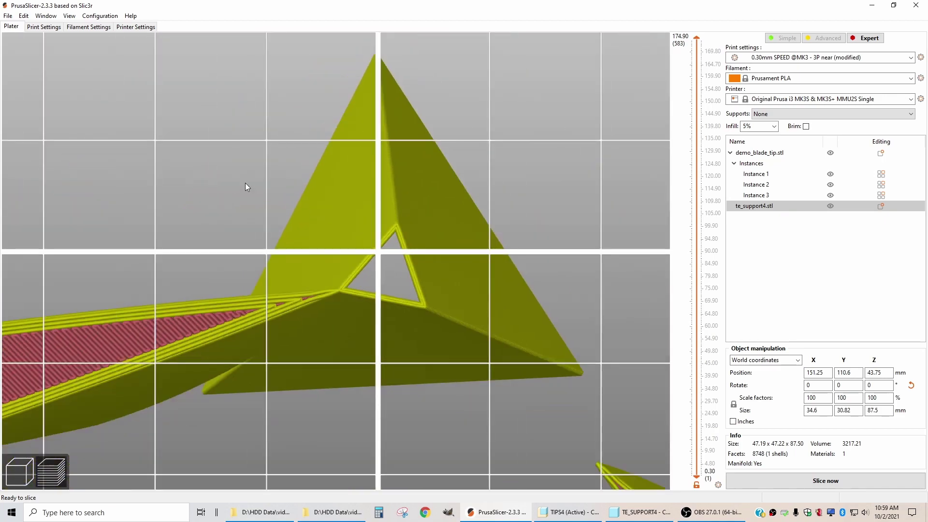
drag(246, 187, 597, 446)
scroll(289, 111, down, 5)
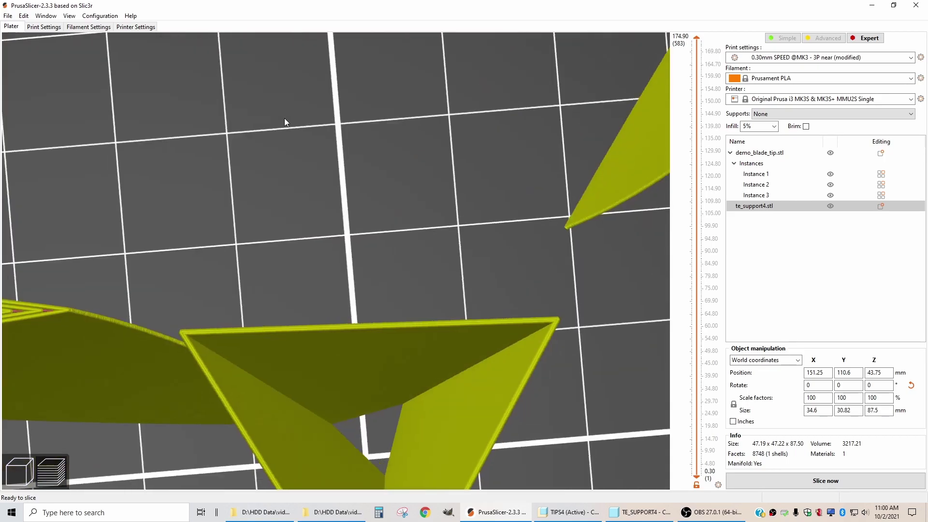
scroll(406, 144, up, 3)
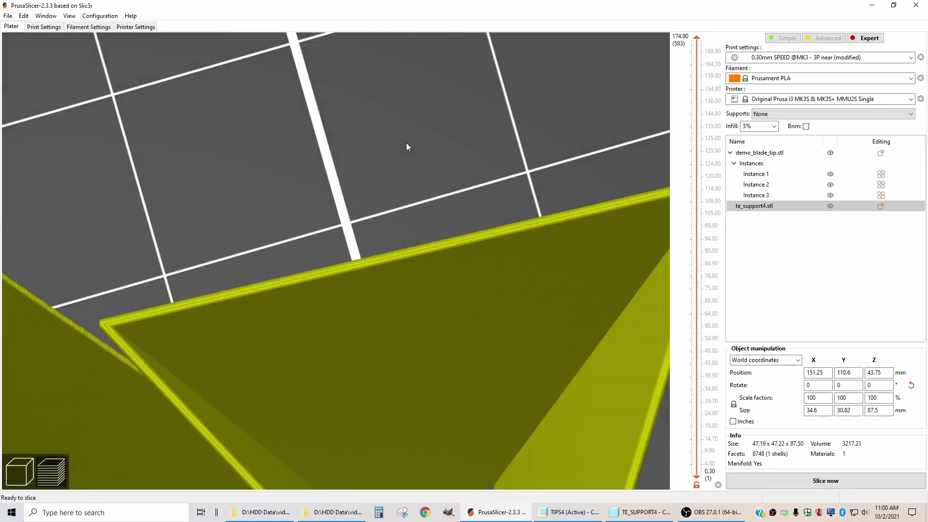
scroll(407, 146, down, 5)
drag(402, 199, 392, 213)
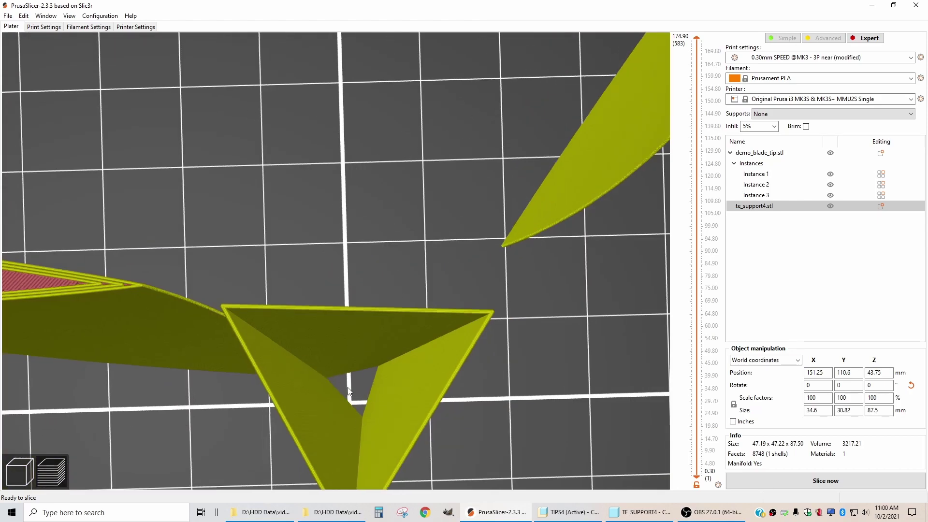
drag(433, 265, 525, 321)
key(1)
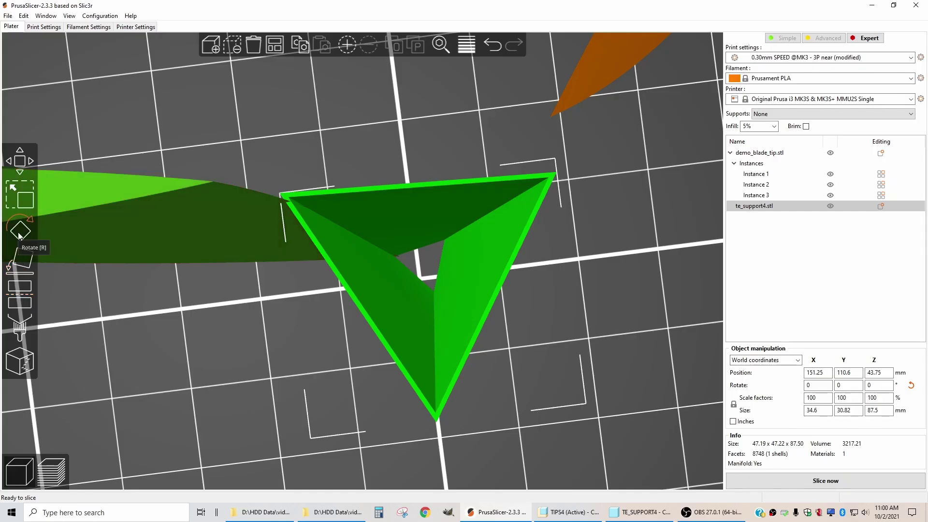
click(19, 232)
scroll(384, 249, down, 5)
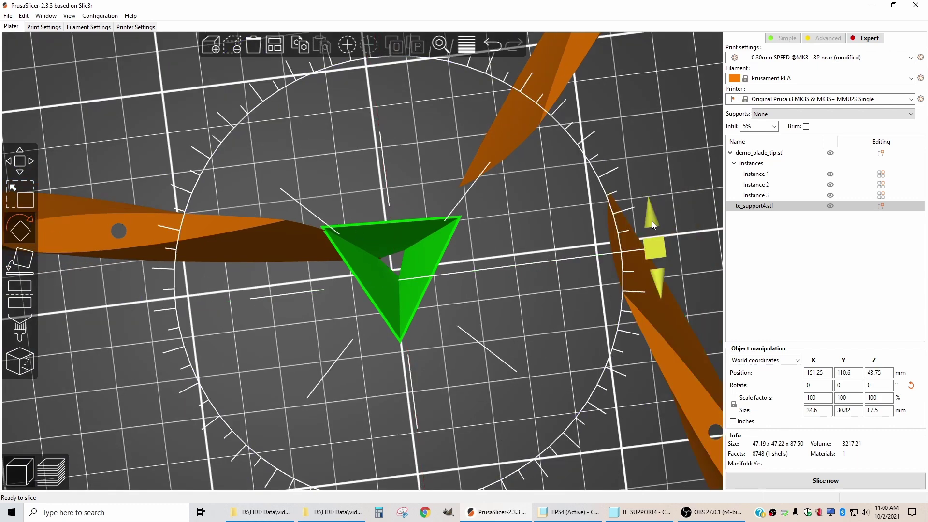
drag(652, 222, 656, 239)
drag(478, 301, 375, 364)
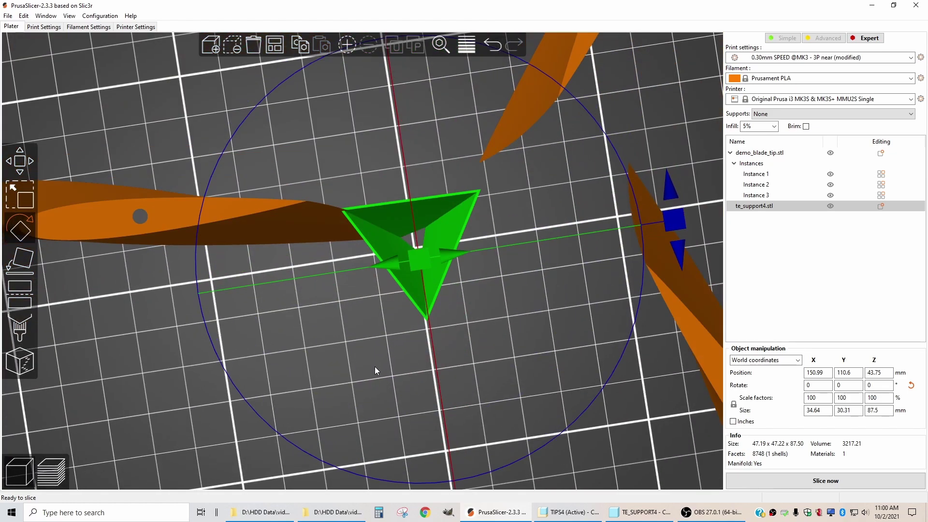
- Re-slice the plate with the rotated support, still estimating 11h9m and 61.28 m
click(822, 482)
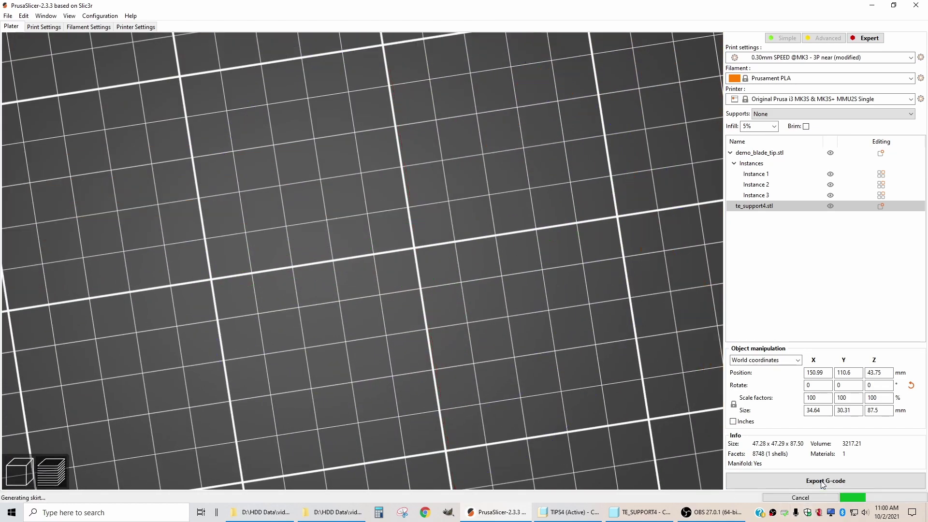
scroll(332, 191, up, 8)
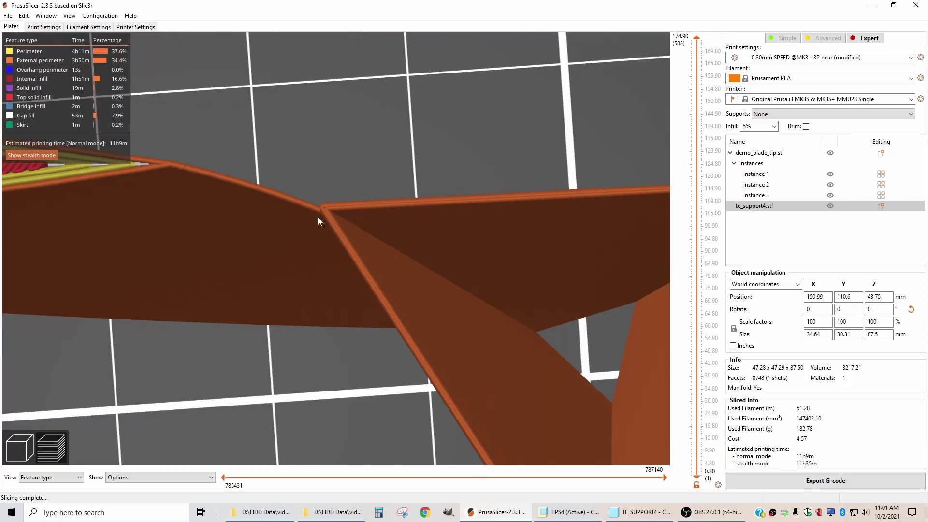
drag(395, 364, 397, 338)
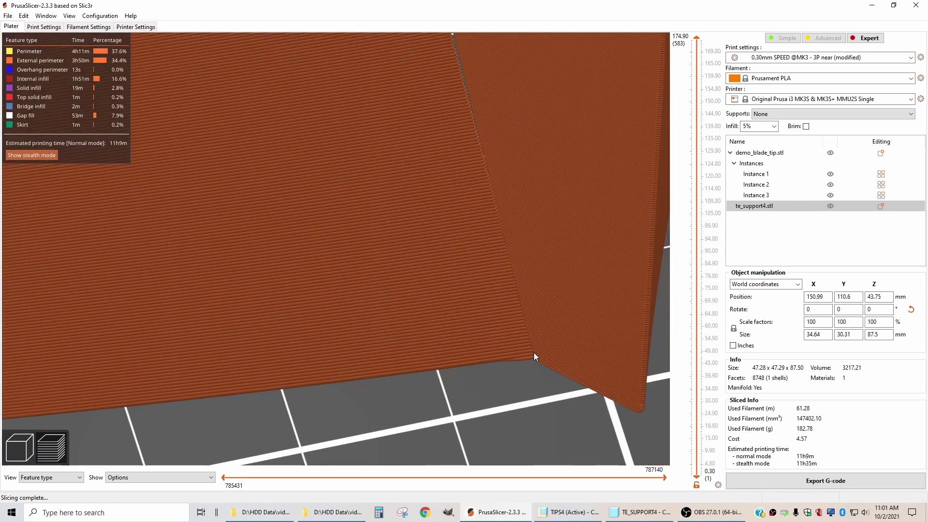
- Orbit and zoom around the support's corners and walls, ending in a top-down view
drag(479, 393, 442, 329)
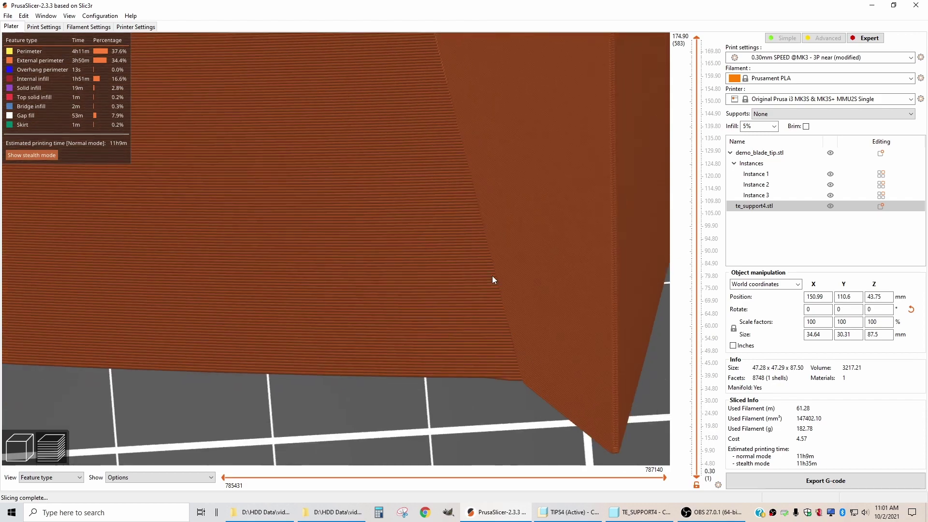
drag(495, 363, 417, 286)
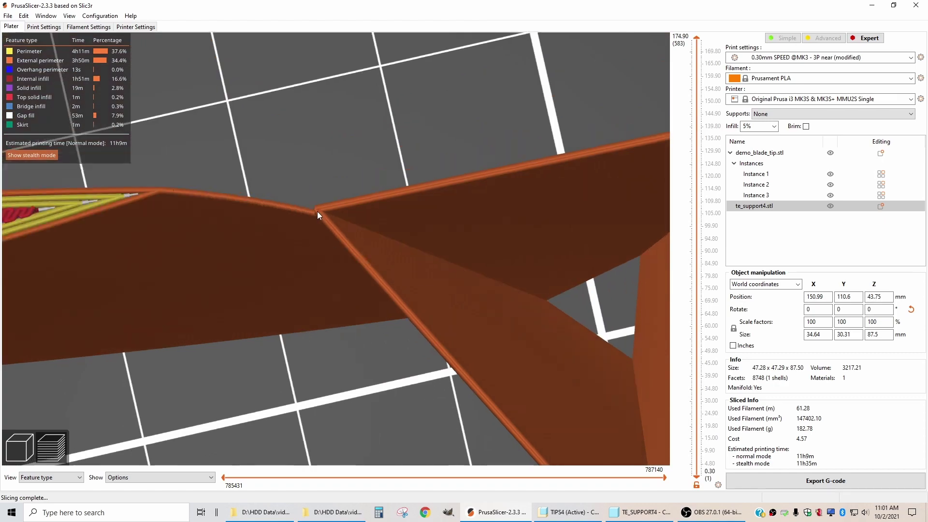
drag(325, 230, 362, 139)
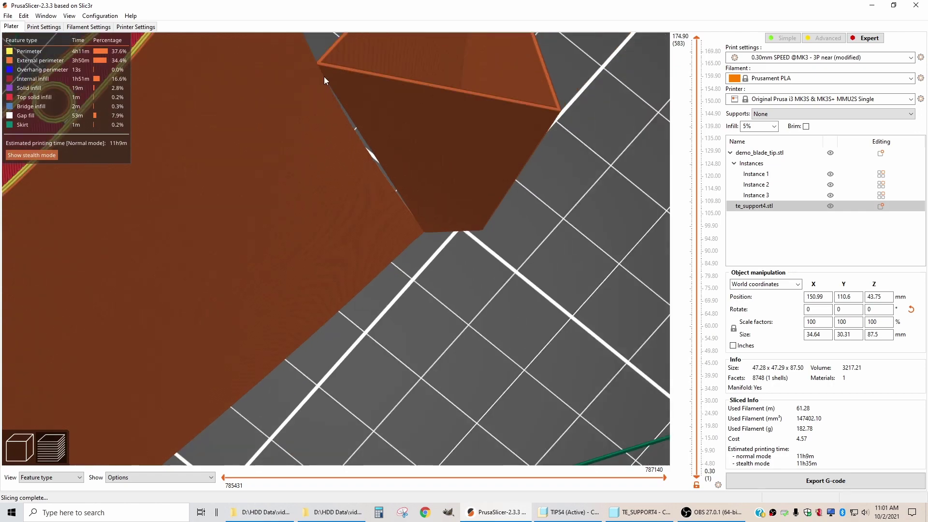
drag(459, 265, 383, 185)
scroll(359, 138, up, 3)
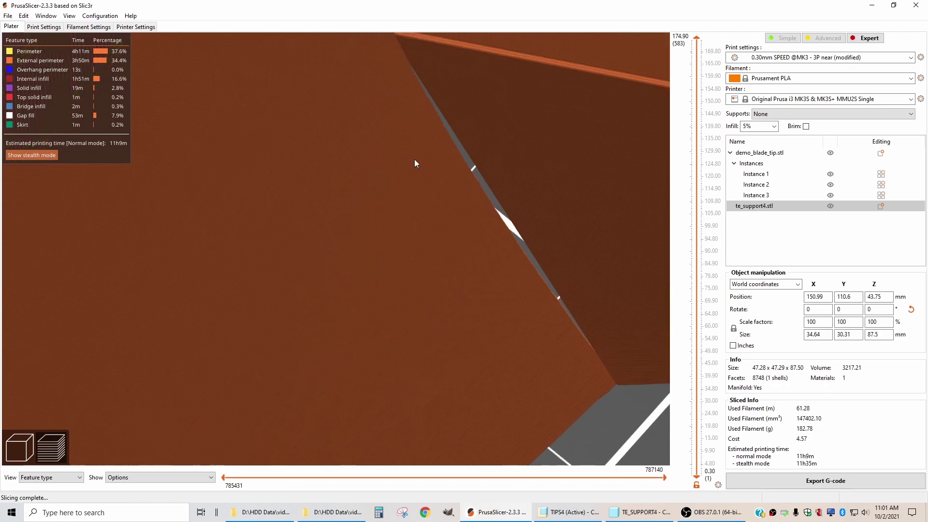
scroll(379, 190, down, 1)
scroll(361, 137, up, 3)
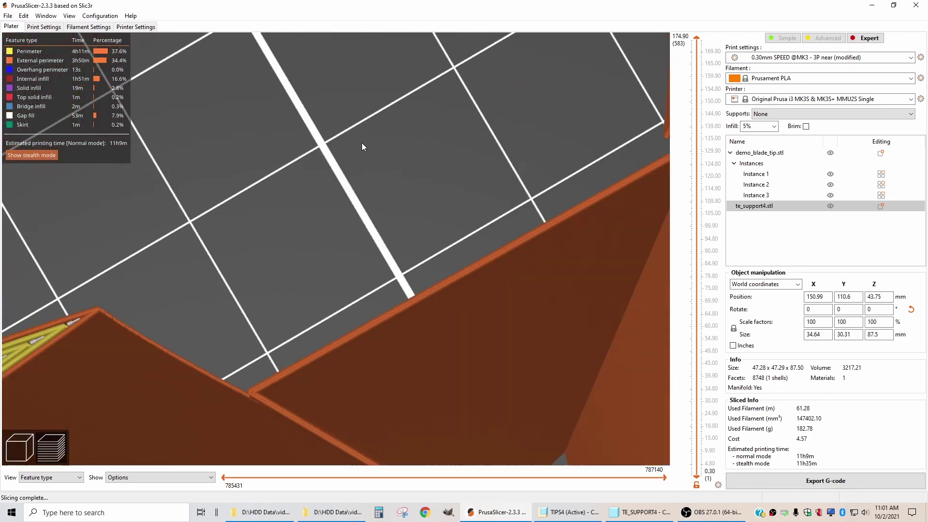
key(1)
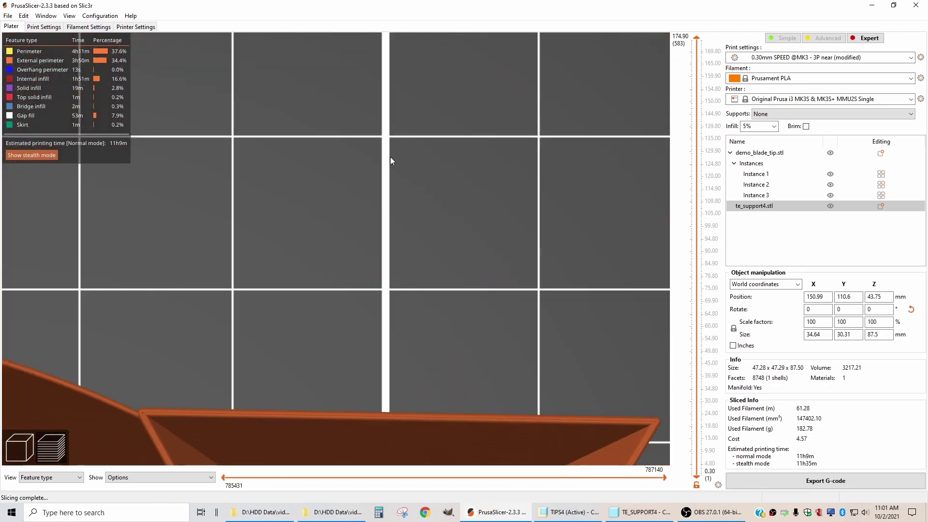
scroll(459, 178, down, 2)
scroll(460, 178, down, 5)
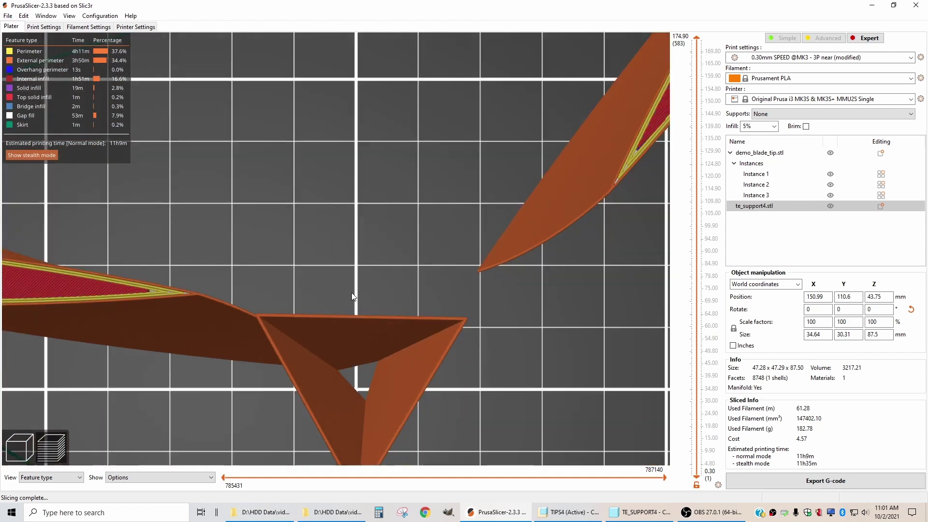
scroll(326, 248, up, 8)
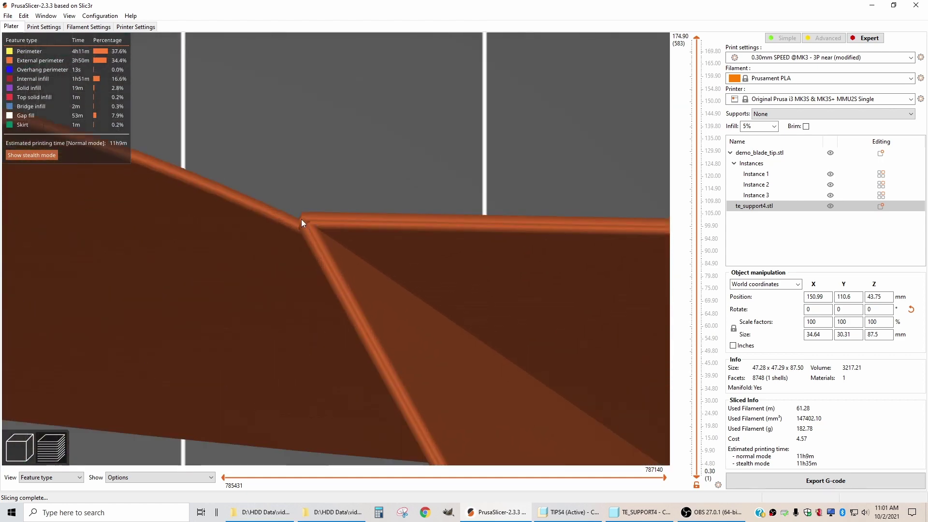
- Move te_support4.stl to Y 110.4 and X 150.8 via the Position fields
click(854, 297)
text(1)
key(Return)
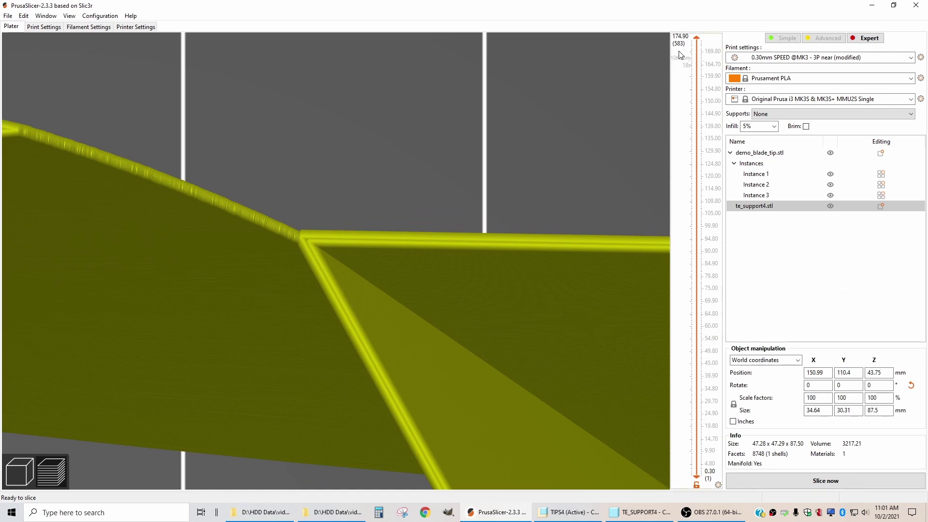
drag(694, 44, 715, 262)
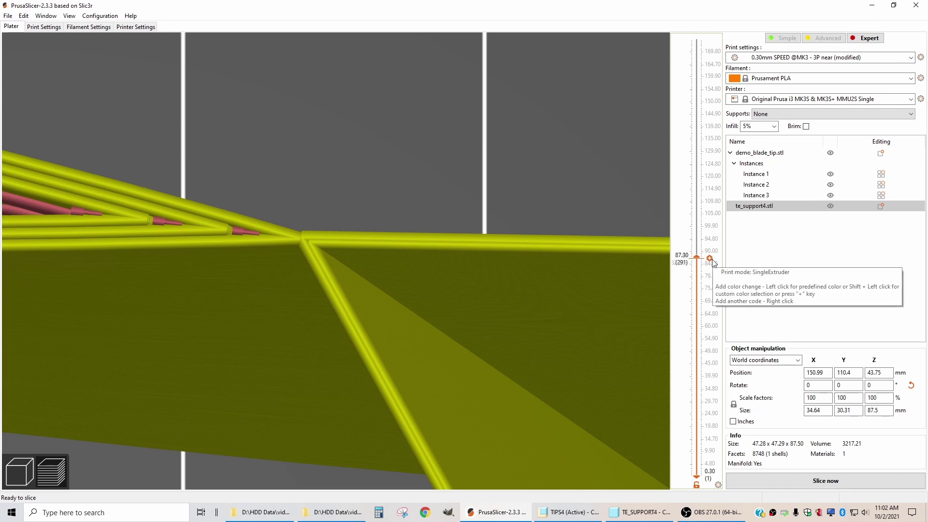
double_click(825, 377)
text(1)
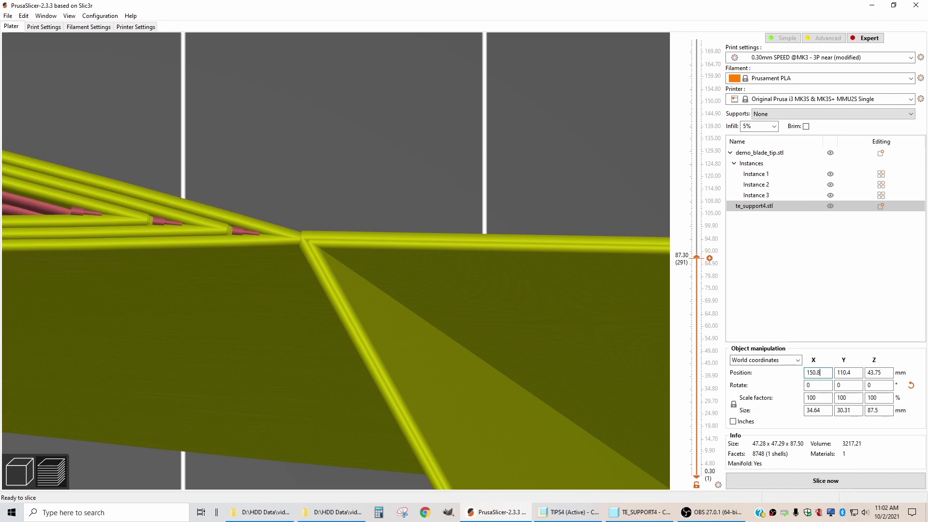
text(50.8)
key(Return)
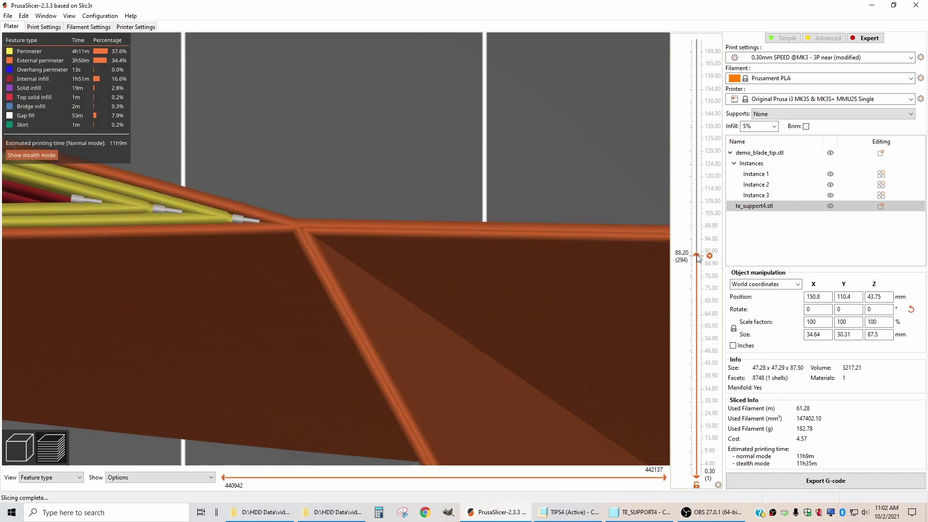
- Limit the sliced preview to layers up to 88.20 mm, where all three blade tips join
drag(696, 257, 738, 257)
drag(490, 157, 445, 260)
scroll(396, 268, up, 2)
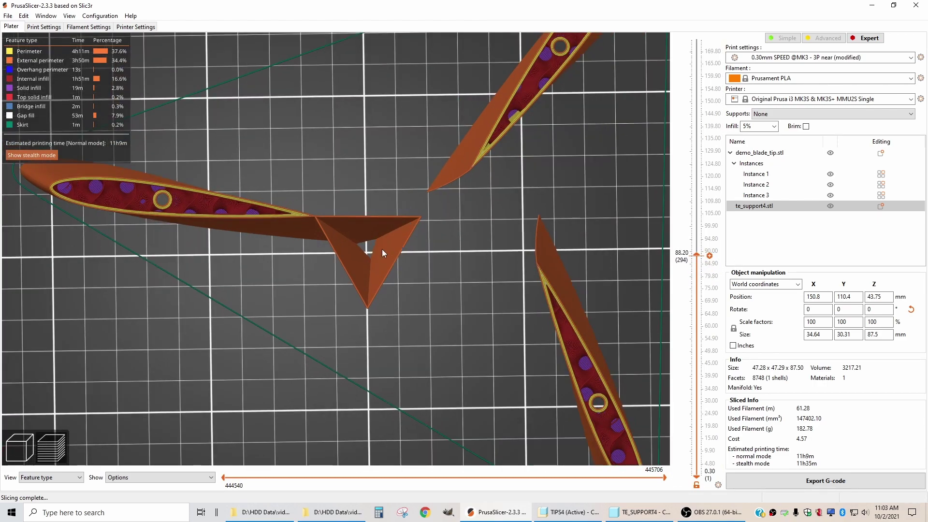
scroll(382, 249, down, 3)
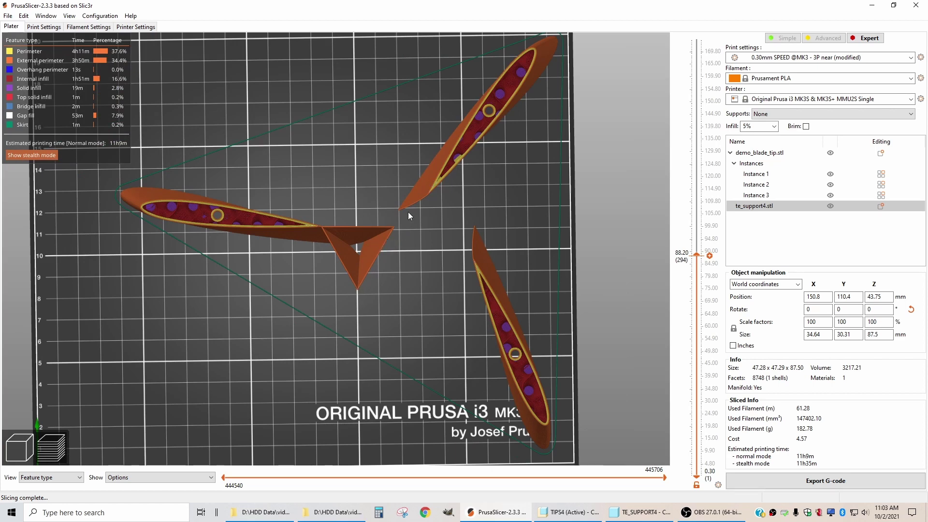
- Back in the 3D editor, nudge blade-tip Instance 2 to X 165.61, Y 49.49 and view the bed from the top
key(Tab)
scroll(293, 347, up, 5)
drag(293, 347, 325, 292)
scroll(324, 384, up, 1)
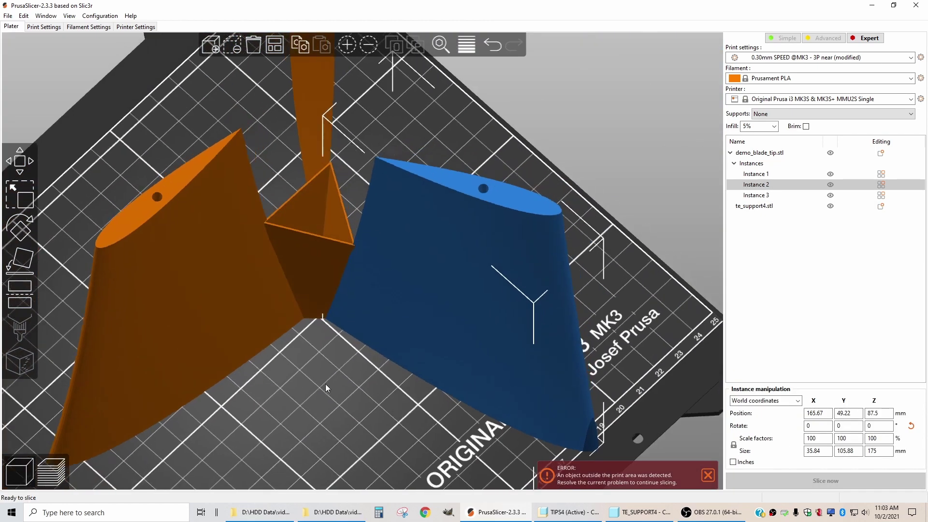
scroll(324, 293, up, 6)
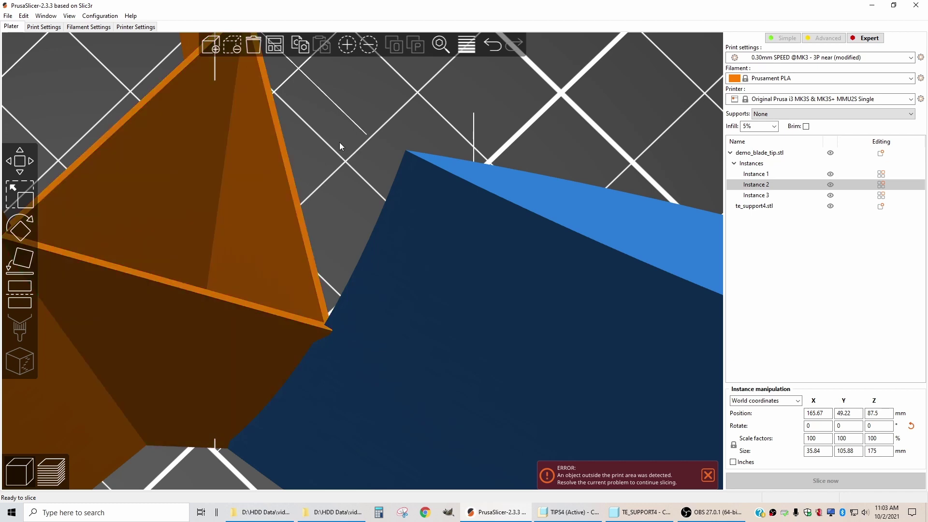
middle_drag(338, 143, 397, 156)
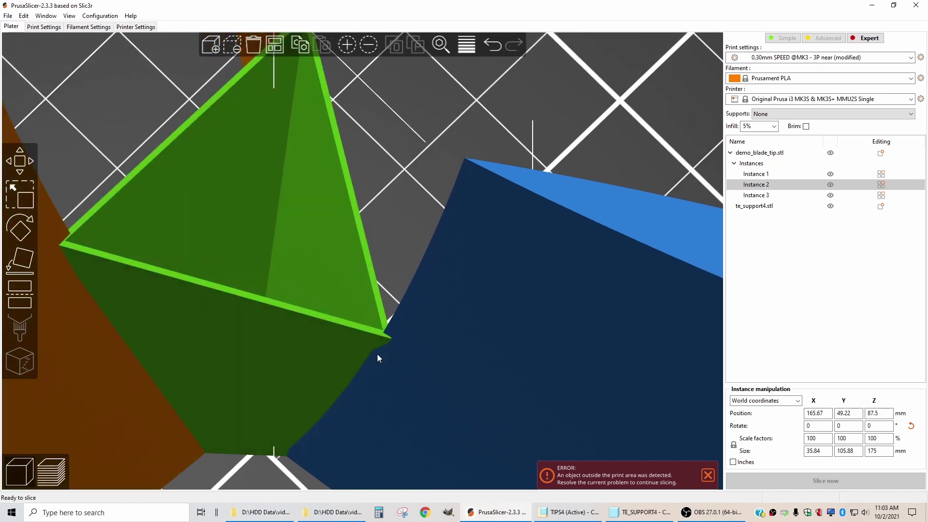
drag(446, 352, 444, 352)
scroll(444, 352, down, 10)
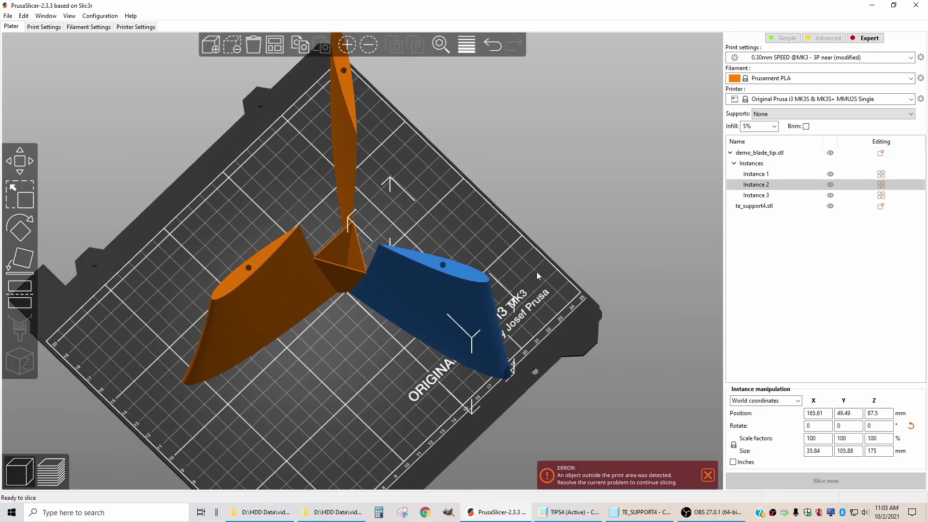
key(1)
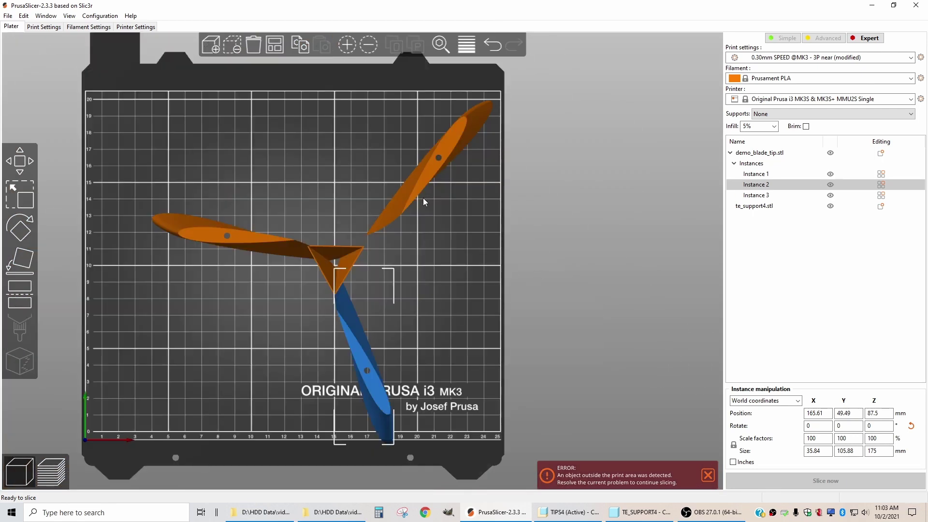
- Select Instance 1 through te_support4 and move the group left in top view
click(755, 174)
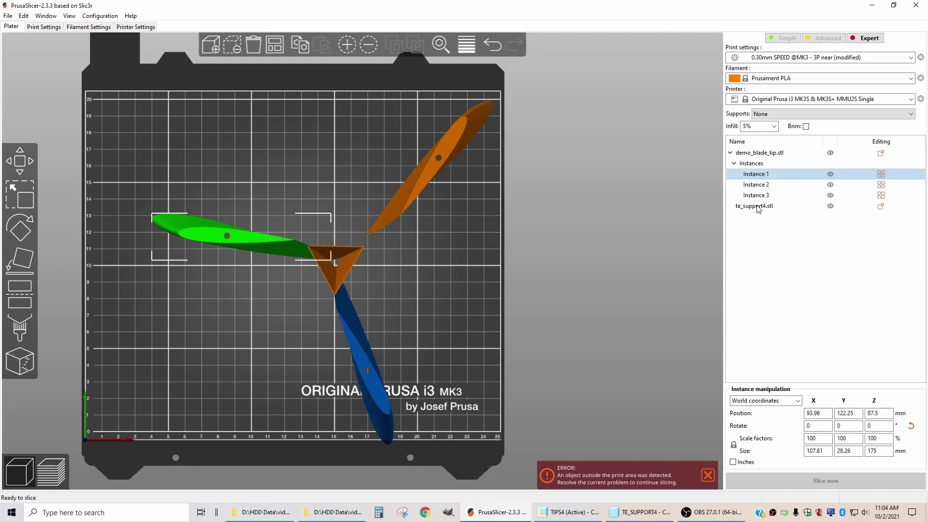
shift+click(755, 206)
drag(467, 219, 427, 134)
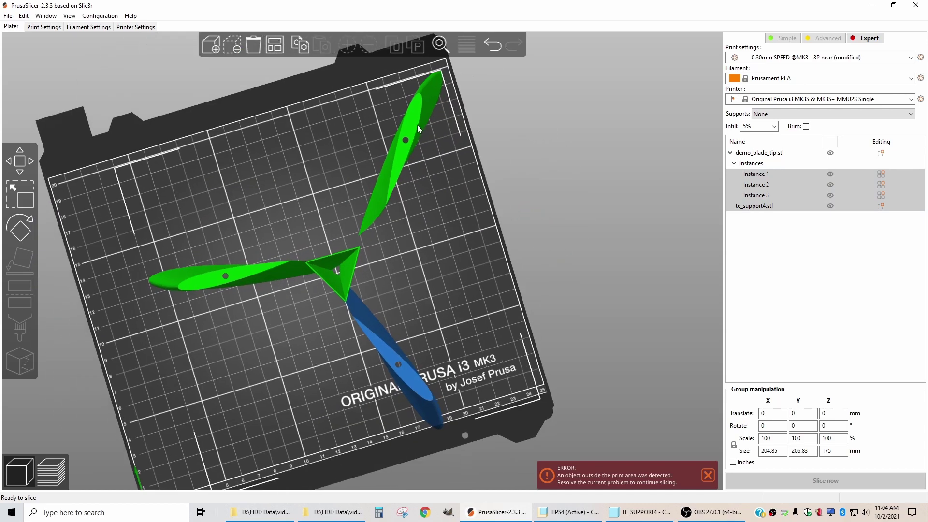
key(1)
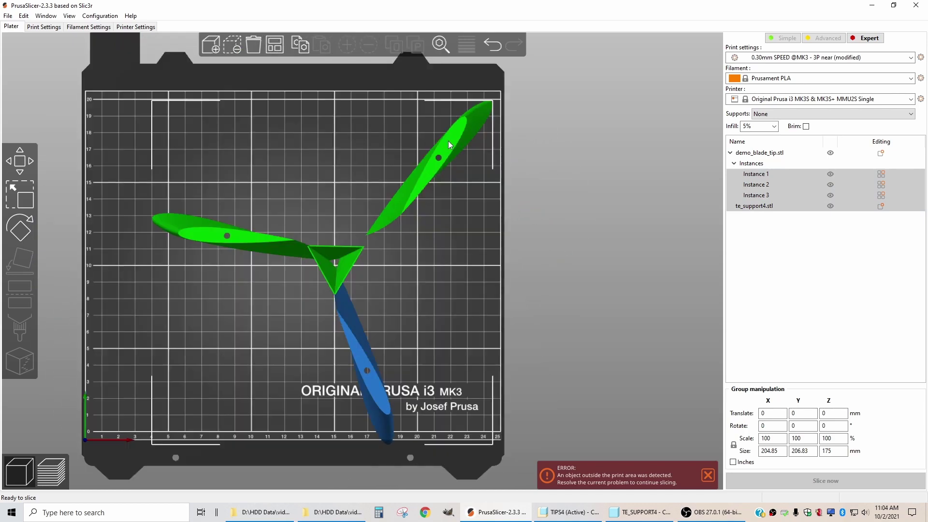
drag(448, 141, 408, 136)
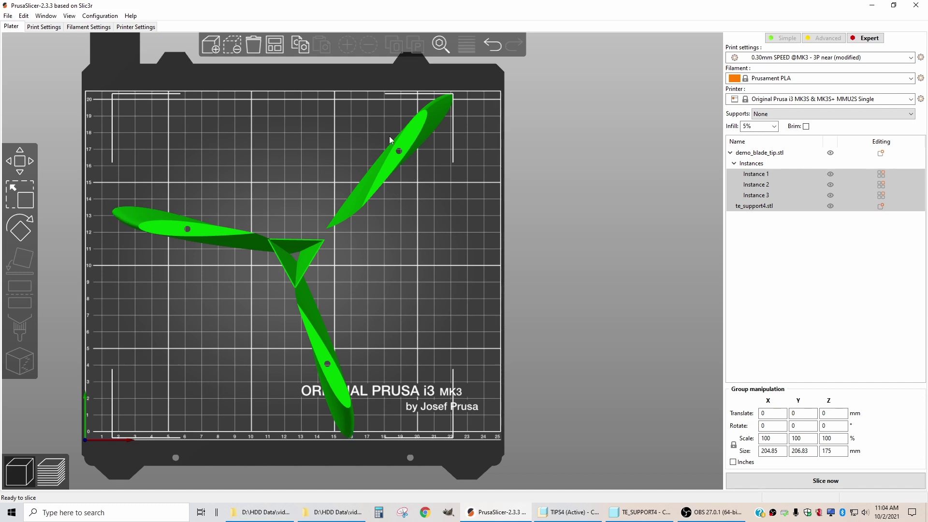
- Rotate the blade group 50° then -10° about Z and drag it back onto the bed
click(833, 427)
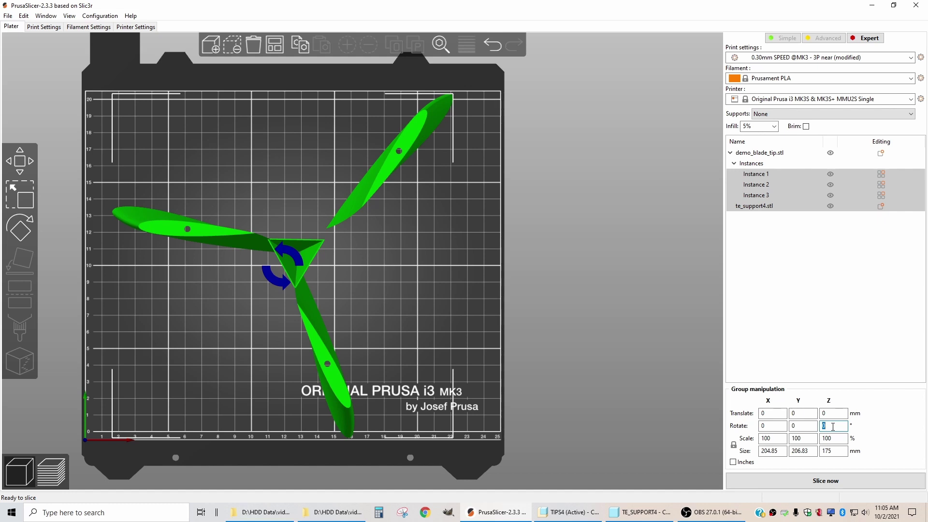
text(50)
key(Return)
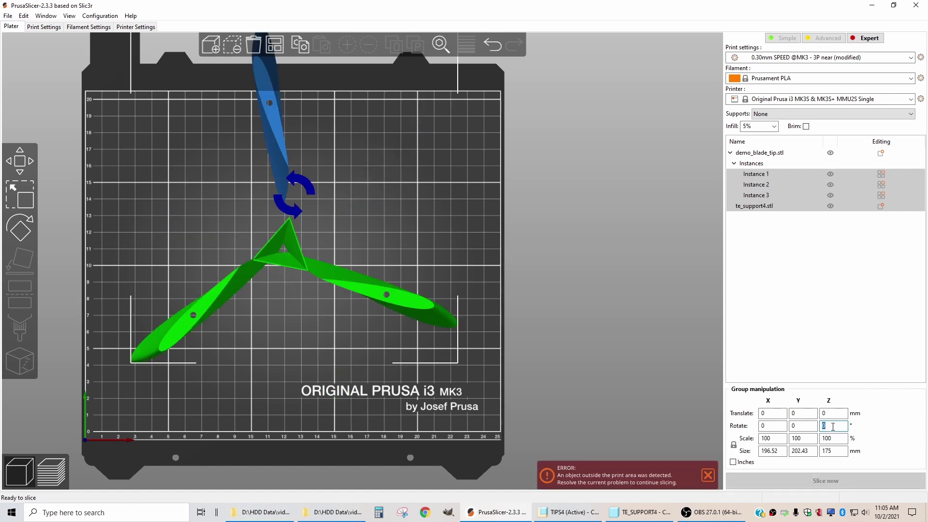
text(10)
key(Return)
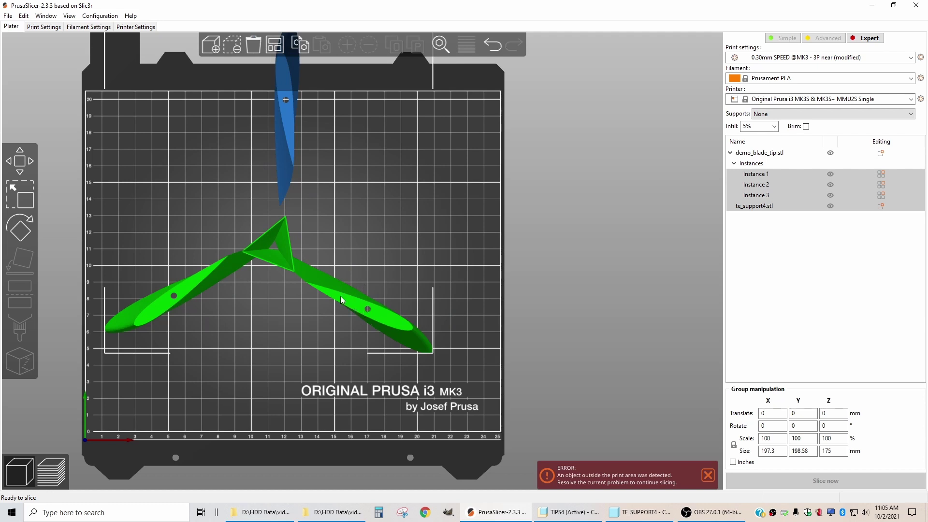
drag(340, 296, 367, 370)
- Rotate the group a further -1° and nudge it until every blade fits inside the print area
click(832, 426)
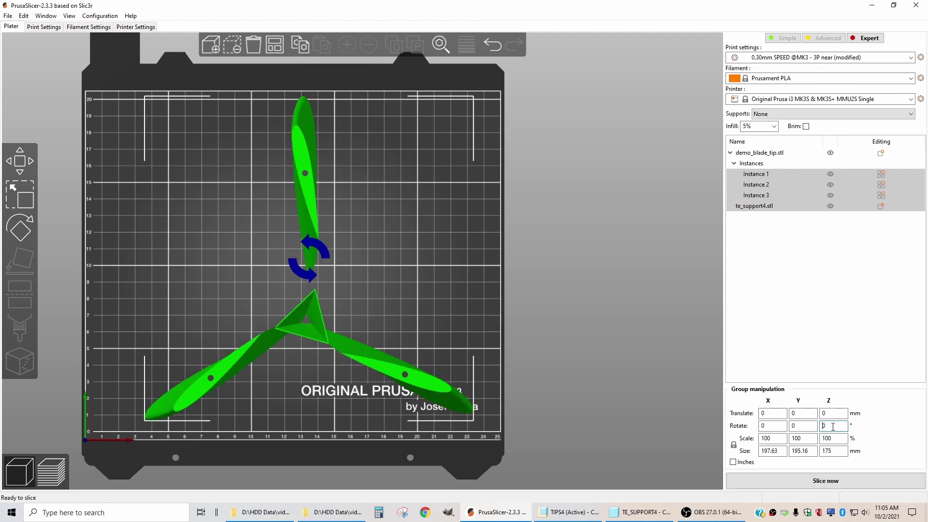
click(829, 427)
text(-1)
key(Return)
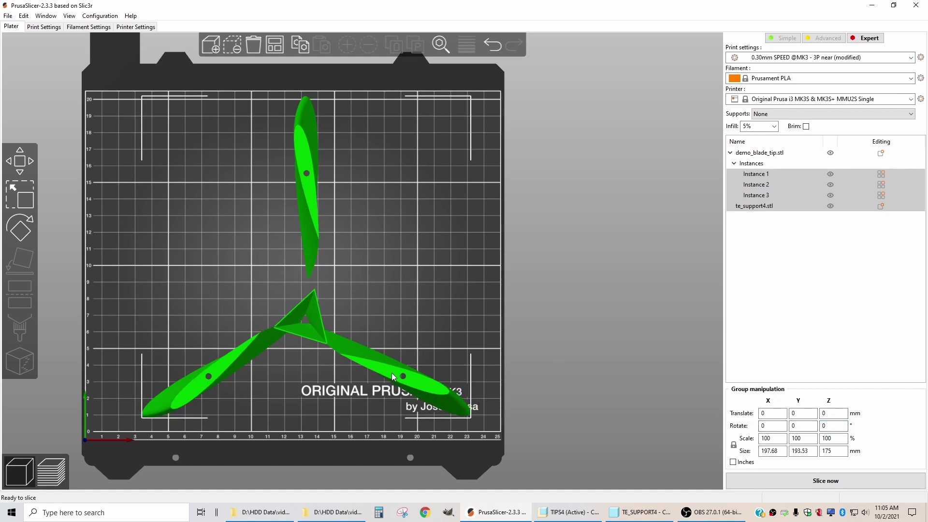
drag(392, 376, 382, 371)
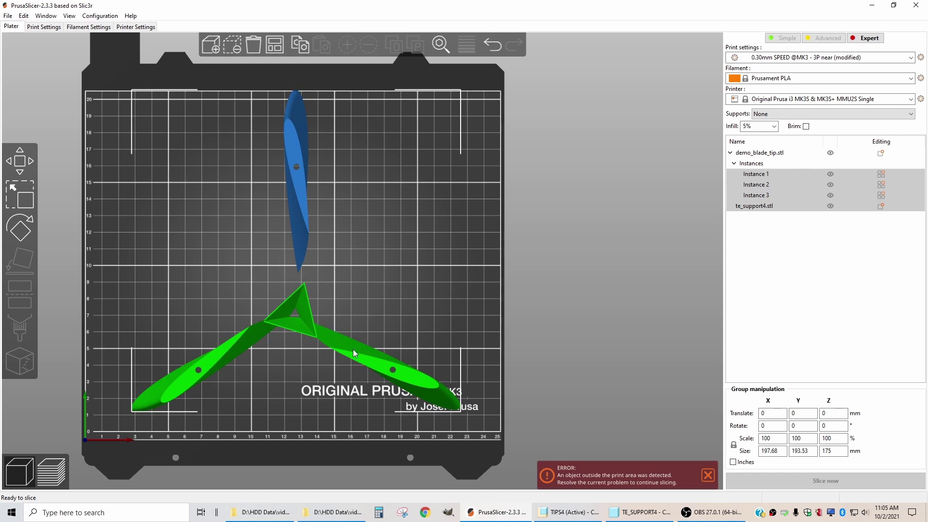
drag(376, 366, 377, 371)
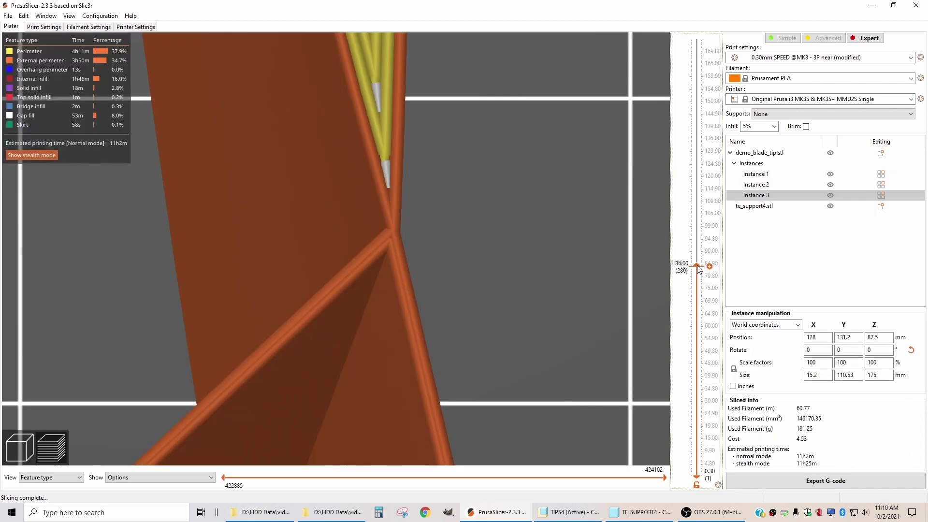
mouse_move(697, 269)
mouse_down()
mouse_move(698, 284)
mouse_move(701, 255)
mouse_move(700, 265)
mouse_up()
- Inspect the blade join closely, moving the top visible layer between 86.70 mm and 83.10 mm
scroll(431, 128, up, 4)
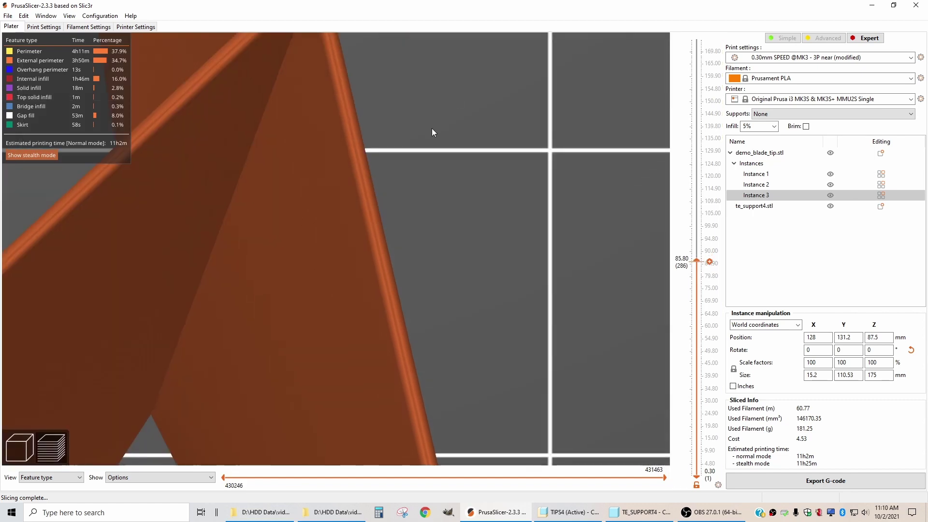
drag(488, 244, 477, 211)
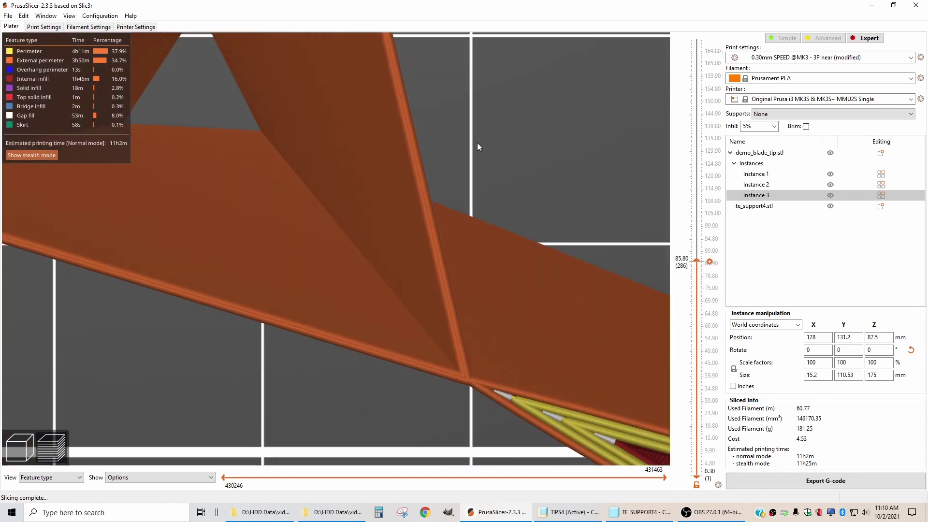
scroll(479, 418, up, 2)
drag(477, 424, 390, 269)
scroll(696, 279, down, 11)
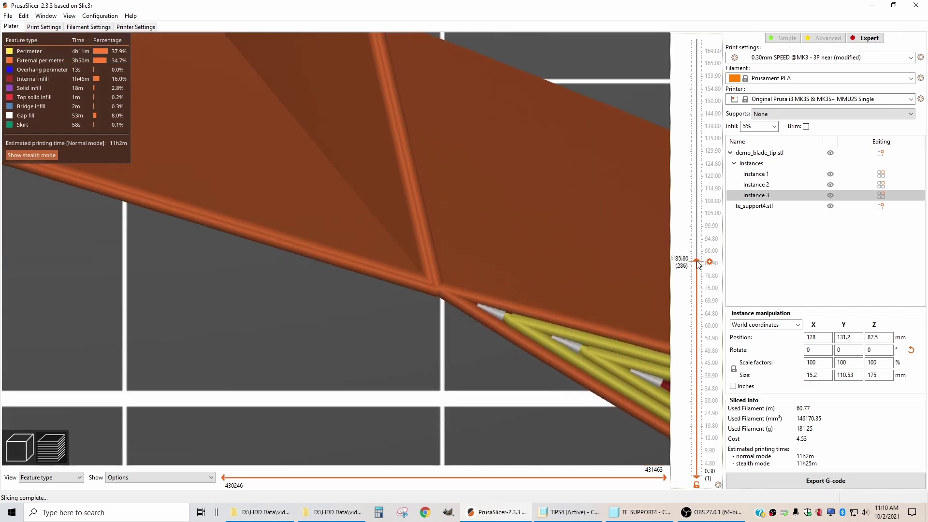
drag(697, 279, 695, 253)
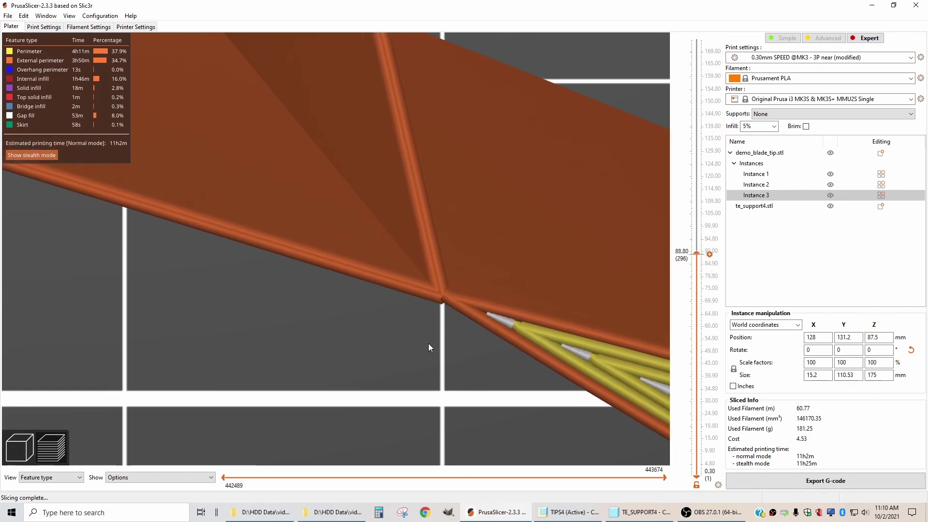
scroll(261, 304, down, 5)
drag(378, 304, 283, 249)
scroll(268, 242, up, 3)
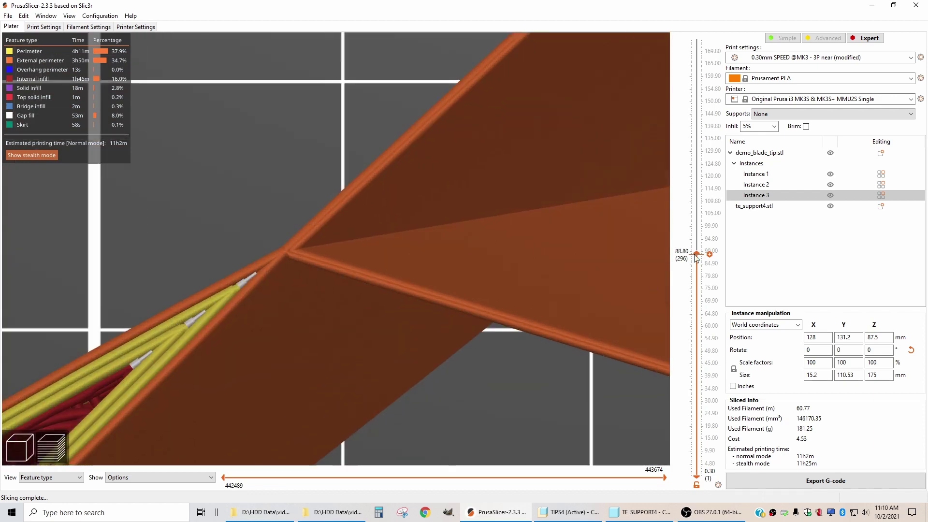
drag(699, 252, 690, 270)
- Show all layers up to 174.90 mm and orbit to view the complete blades from the front
scroll(521, 372, up, 5)
drag(524, 352, 422, 326)
scroll(422, 326, down, 2)
scroll(422, 326, down, 8)
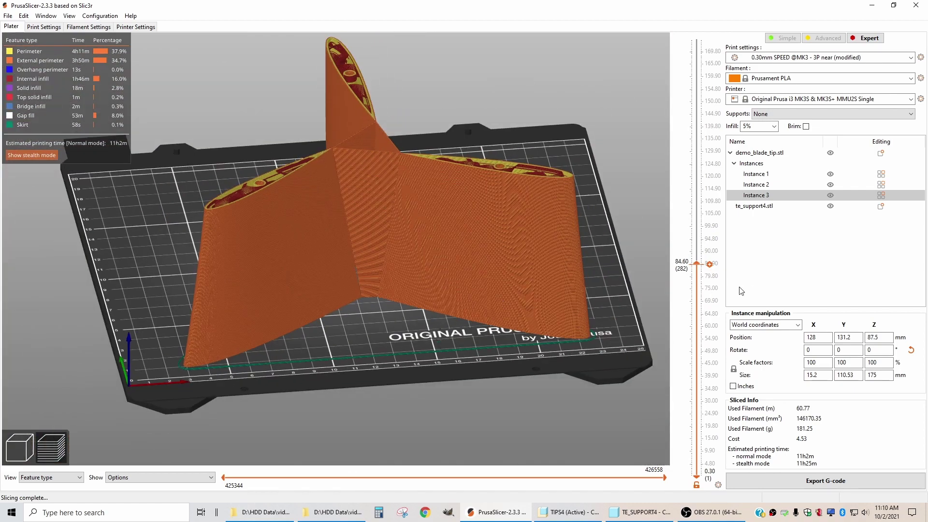
drag(695, 269, 698, 40)
middle_drag(384, 343, 384, 432)
mouse_move(595, 315)
mouse_down()
mouse_move(610, 285)
mouse_move(579, 315)
mouse_move(588, 323)
mouse_up()
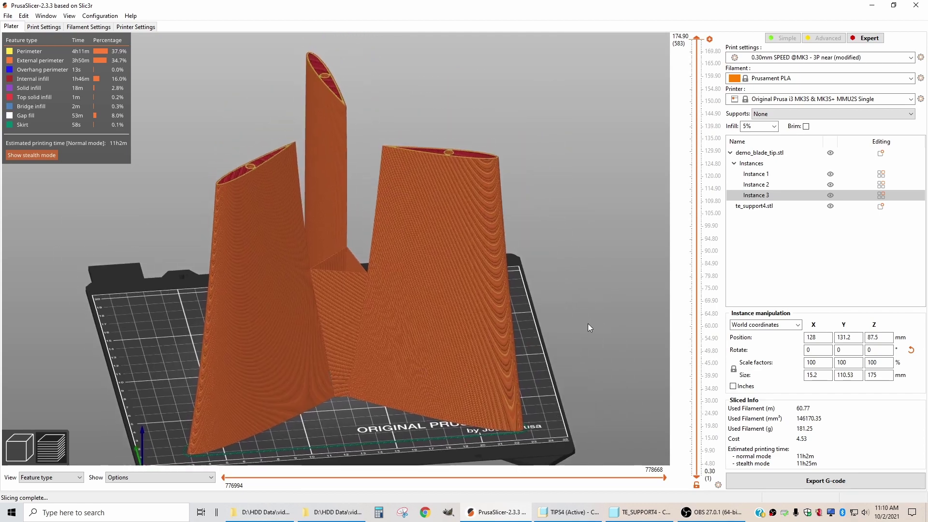
- Use File > Save Project as, keeping the name demo_blade_tip.3mf in the wind turbine folder
click(9, 17)
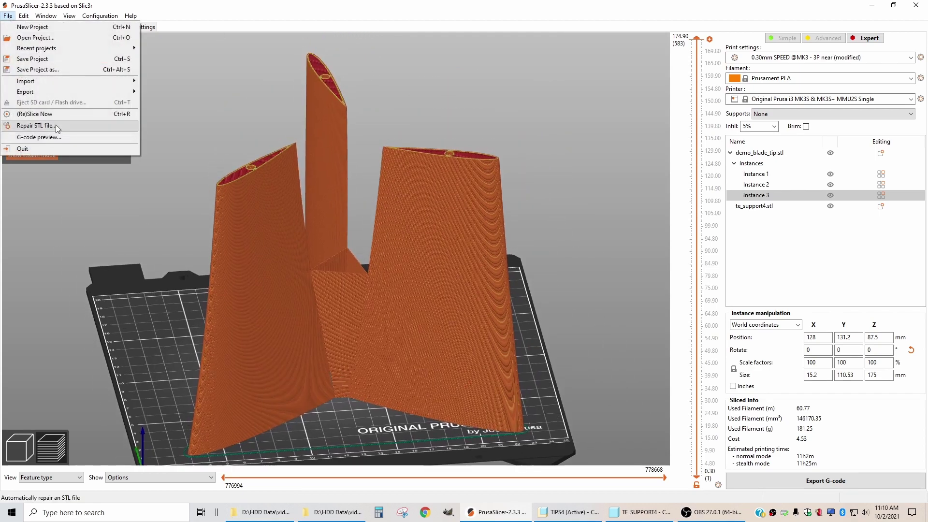
click(27, 66)
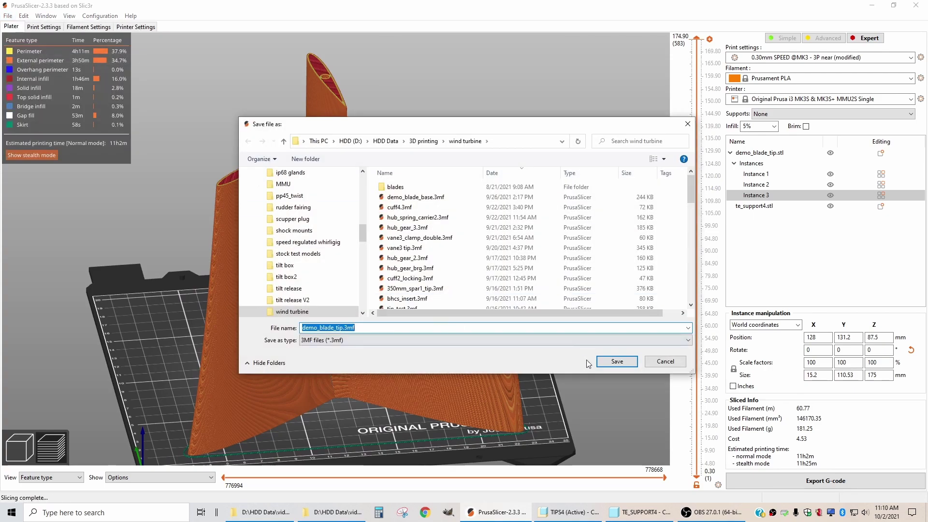
click(609, 361)
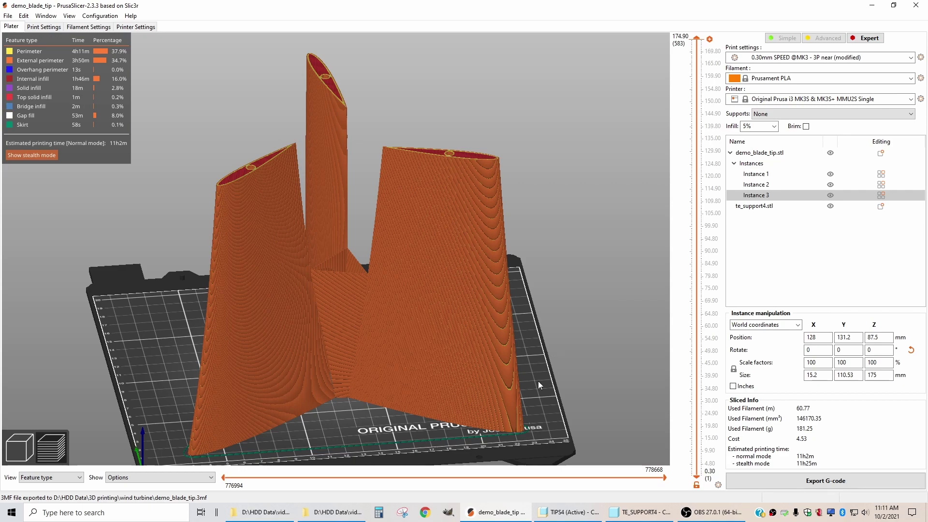
- Select the Original Prusa i3 MK3S & MK3S+ MMU2S printer profile for five filament slots
drag(538, 381, 600, 360)
drag(515, 349, 386, 438)
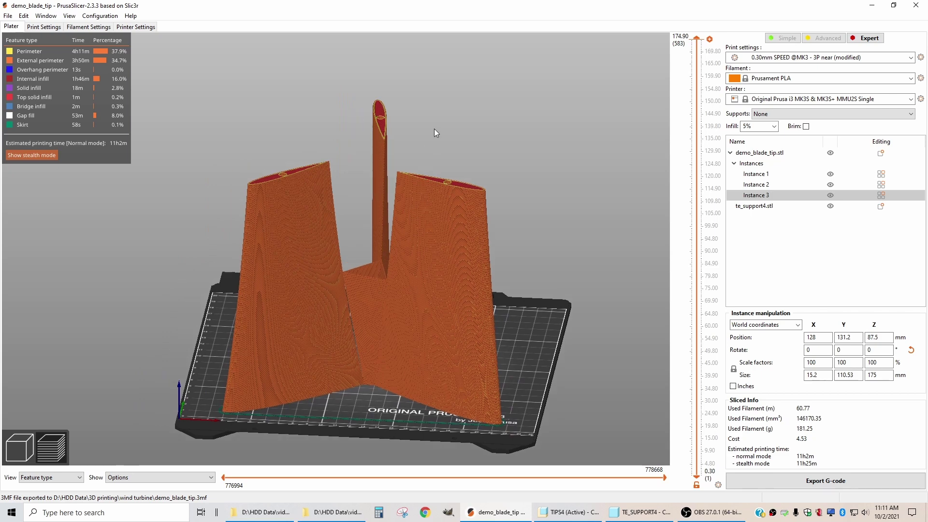
scroll(510, 73, up, 3)
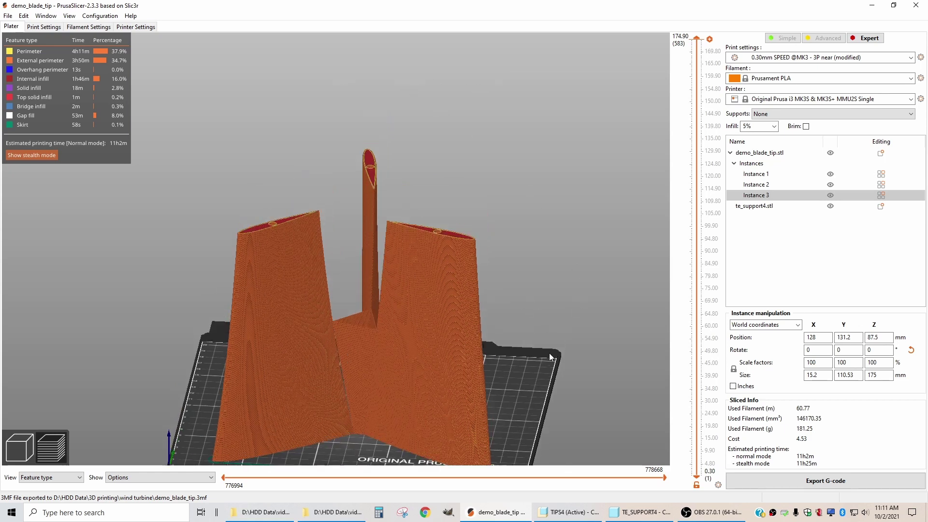
scroll(547, 345, down, 2)
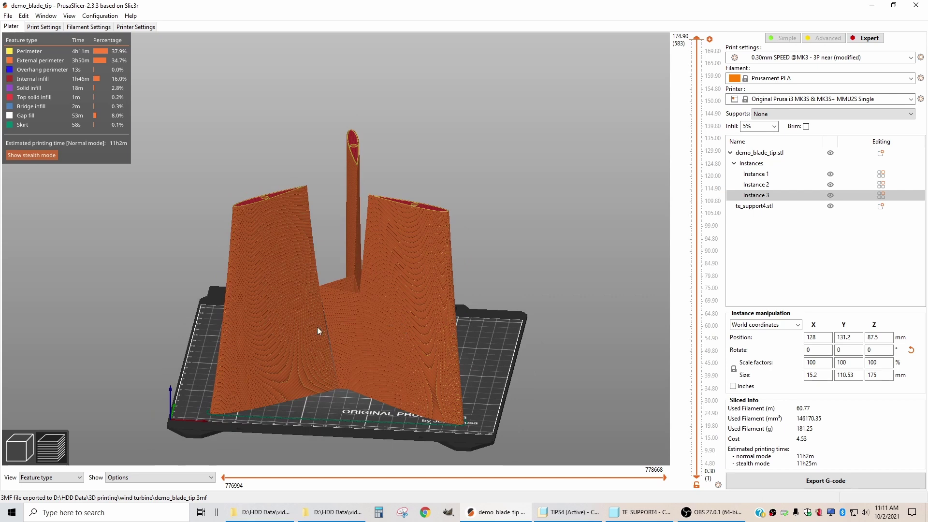
scroll(277, 339, up, 1)
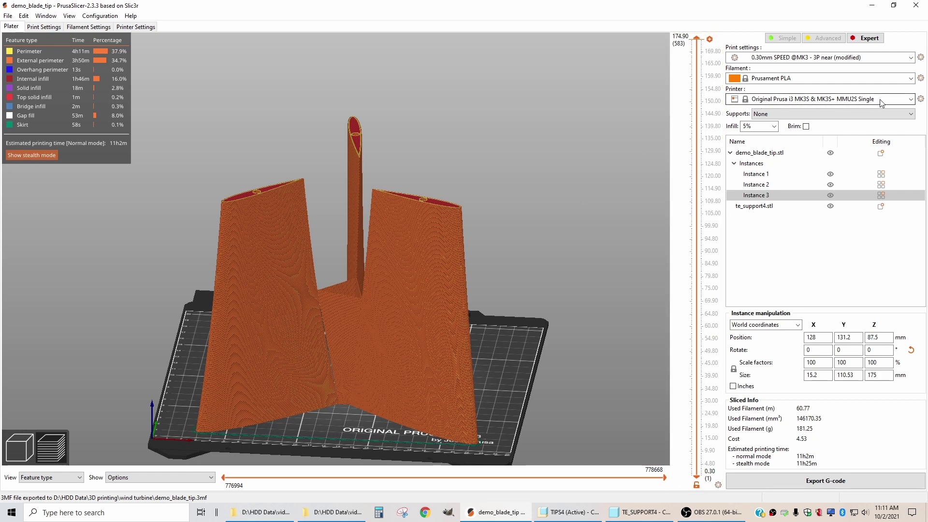
click(911, 99)
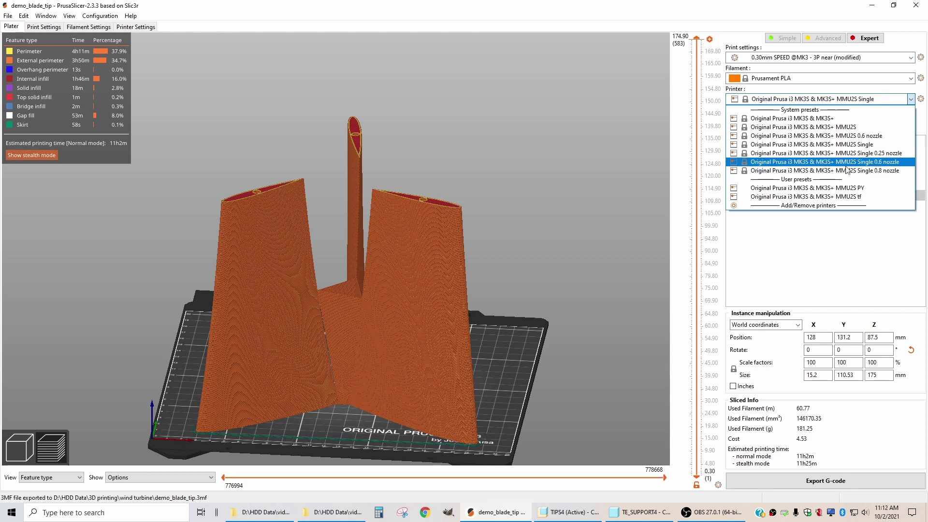
click(839, 129)
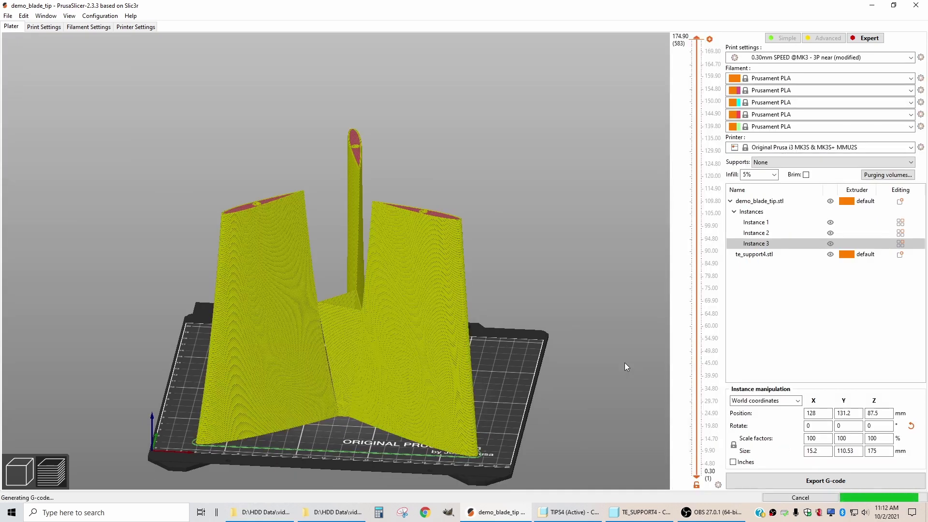
- Insert a change to Extruder 2 at the 104.10 mm layer and show all layers
drag(698, 42, 702, 220)
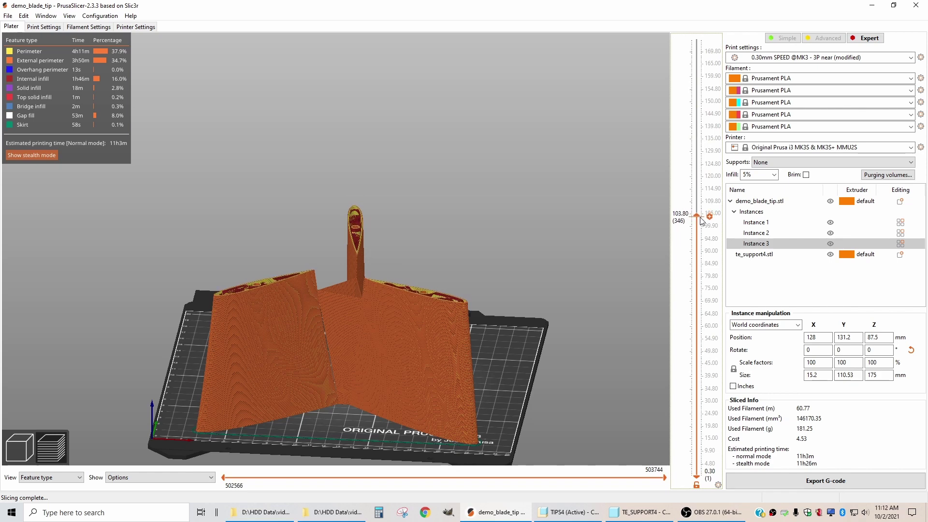
scroll(719, 205, up, 1)
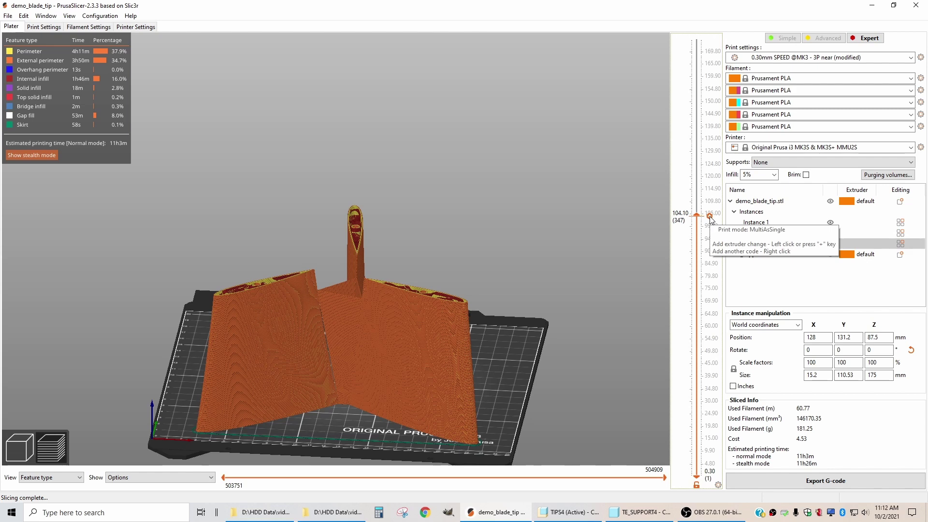
right_click(710, 217)
mouse_move(790, 224)
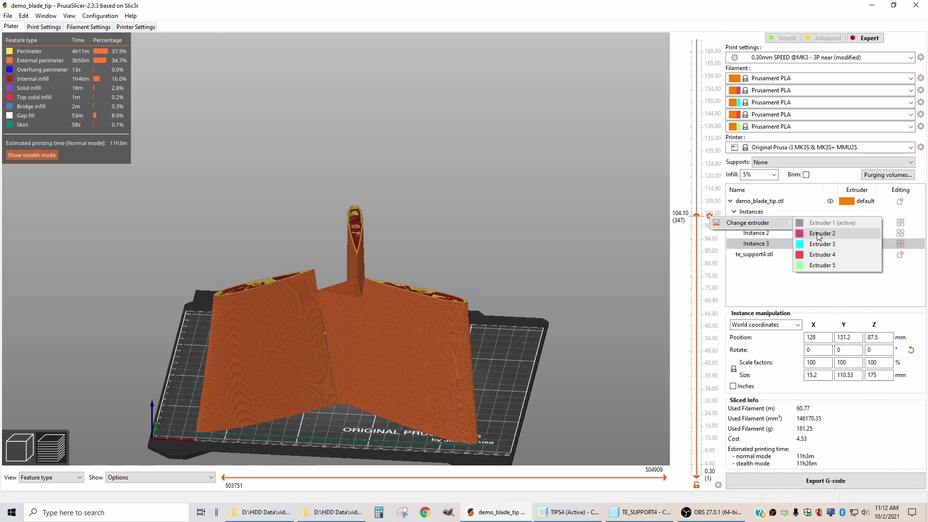
click(821, 234)
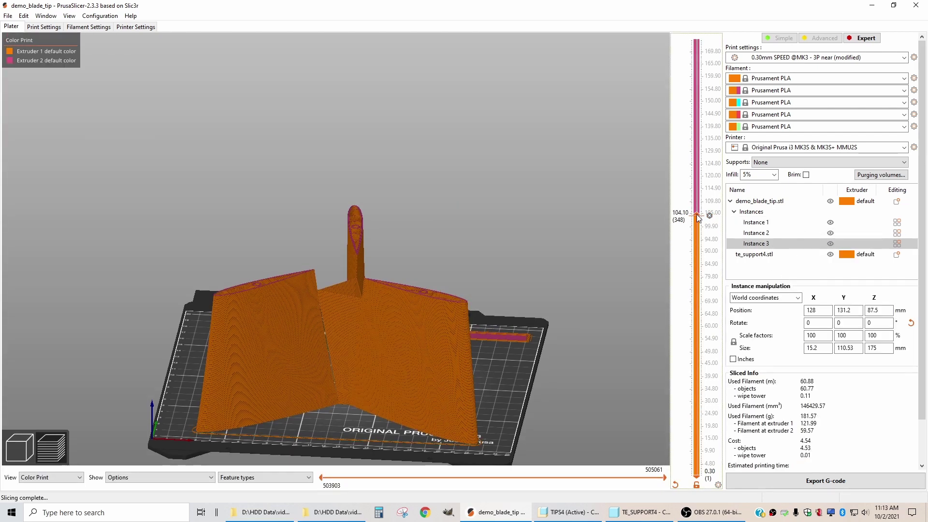
drag(697, 218, 698, 38)
key(1)
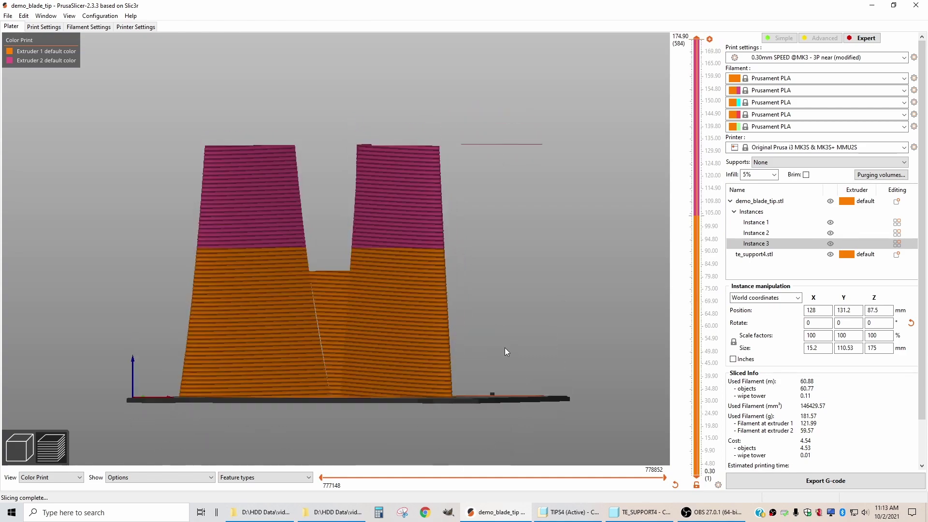
mouse_move(505, 350)
mouse_down()
mouse_move(433, 352)
mouse_move(527, 340)
mouse_move(530, 353)
mouse_move(512, 353)
mouse_up()
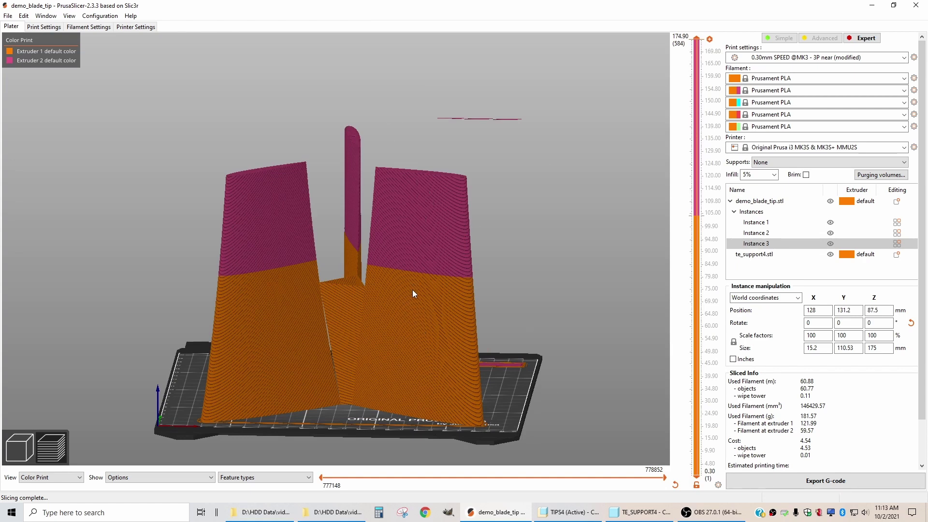
drag(546, 390, 514, 418)
drag(488, 279, 494, 236)
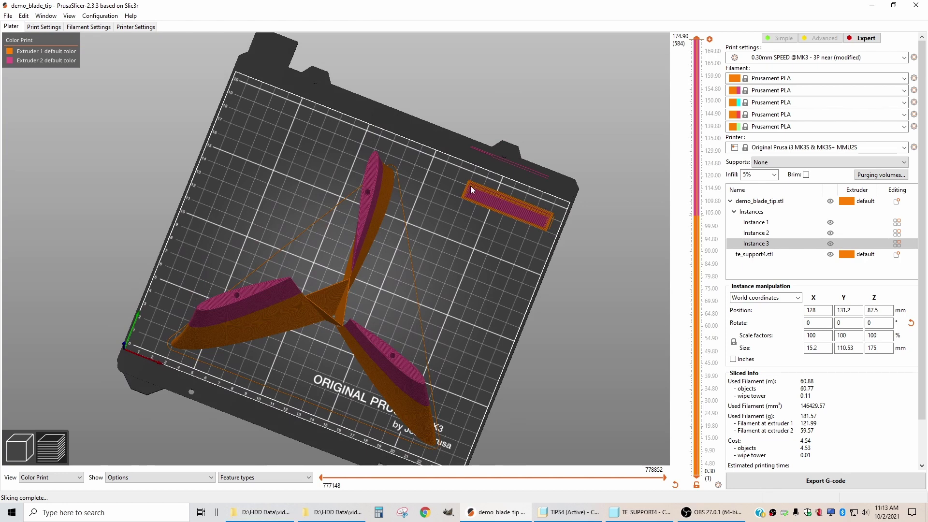
drag(520, 266, 516, 273)
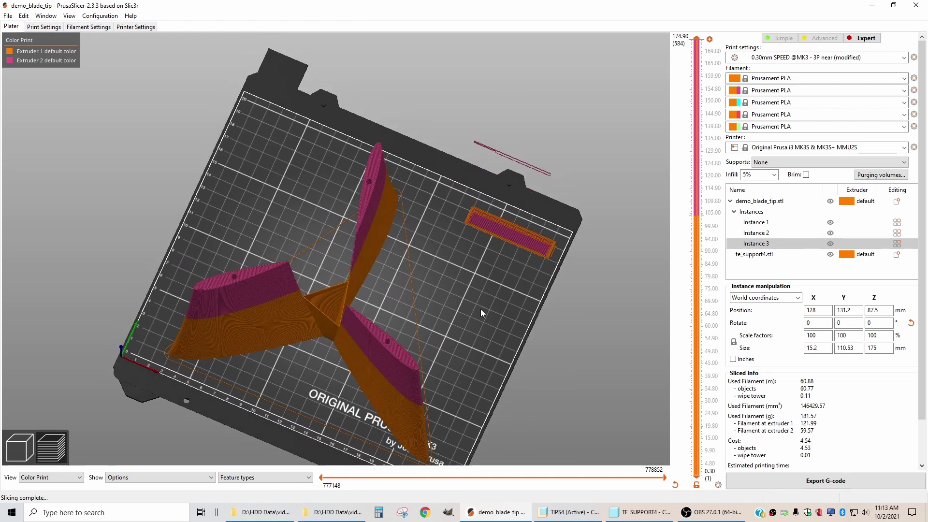
mouse_move(480, 309)
mouse_down()
mouse_move(483, 301)
mouse_move(495, 317)
mouse_up()
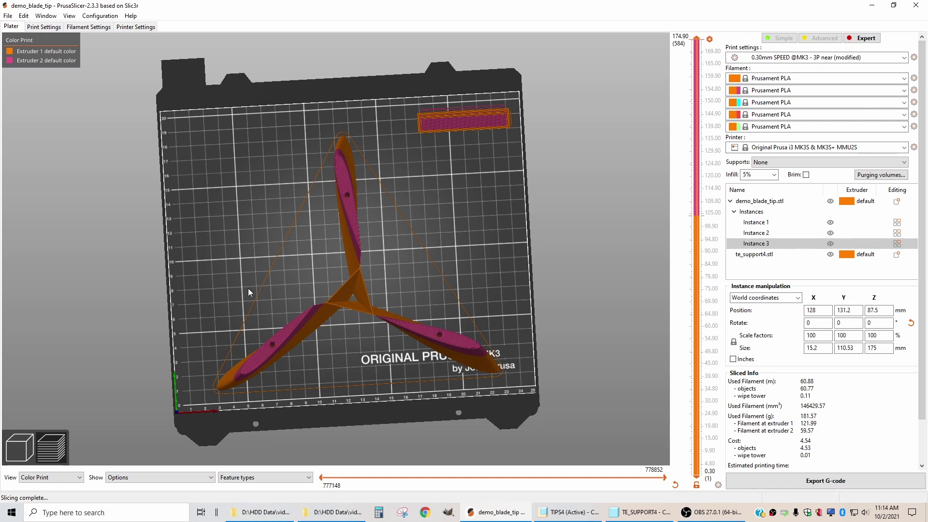
- In top view, shift Instance 1 through te_support4.stl slightly left, then return to the isometric preview
key(Tab)
key(1)
click(751, 223)
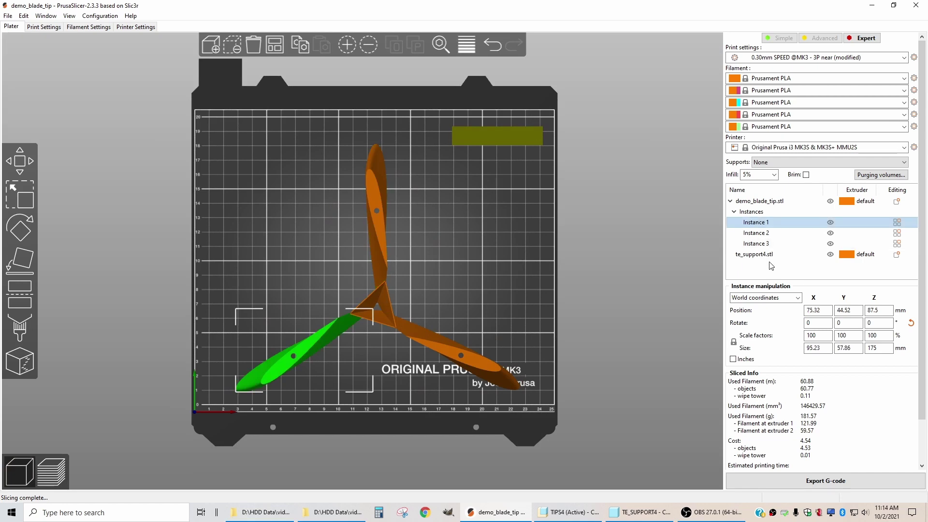
shift+click(766, 255)
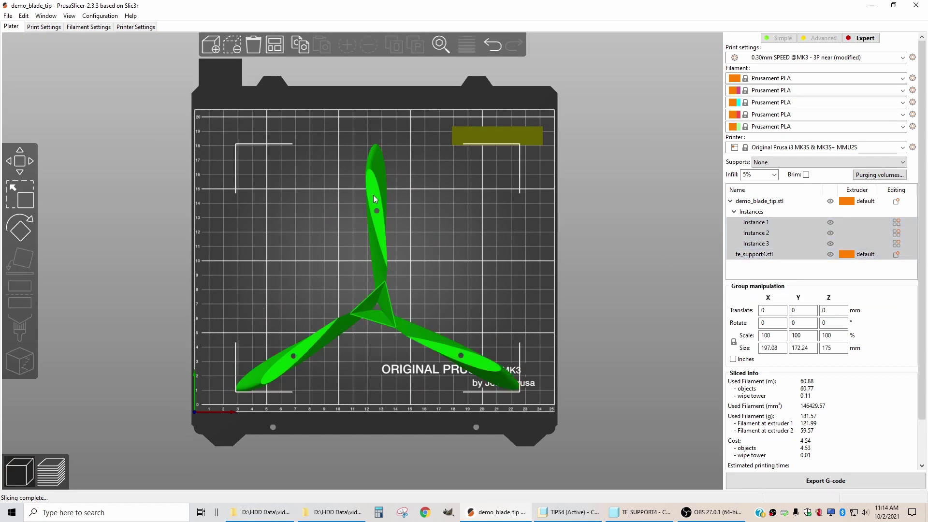
drag(373, 196, 352, 195)
key(Tab)
key(0)
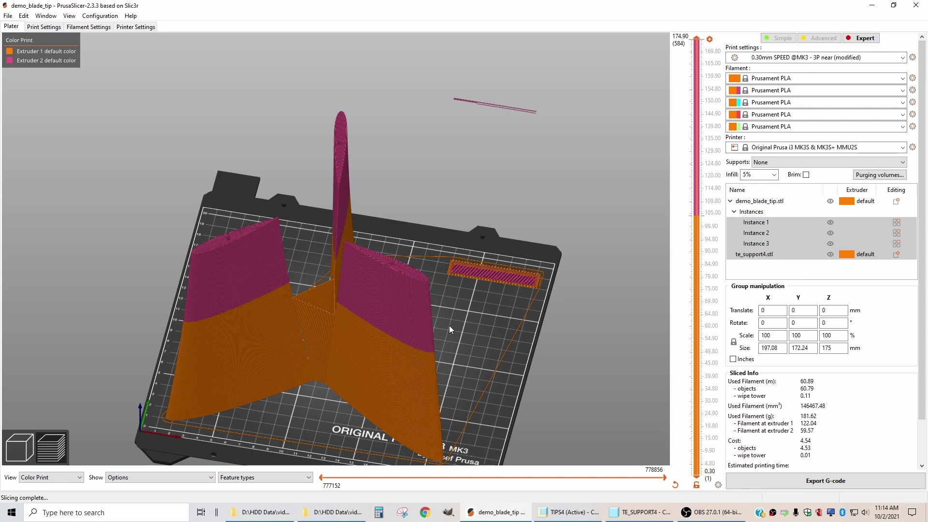
- Lower the preview's top layer to 51.00 mm and zoom in on the washer pocket
drag(696, 38, 705, 359)
scroll(310, 164, up, 5)
scroll(268, 231, up, 2)
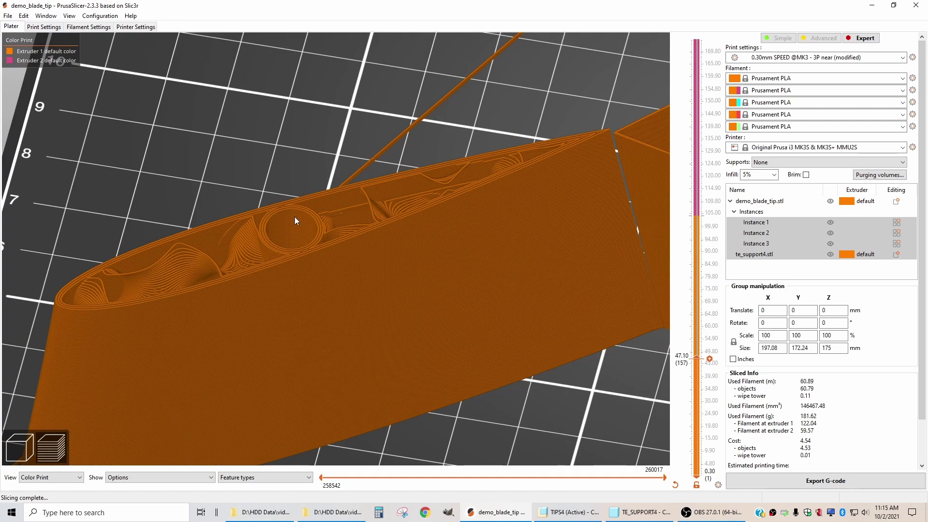
scroll(699, 359, up, 4)
drag(699, 359, 698, 352)
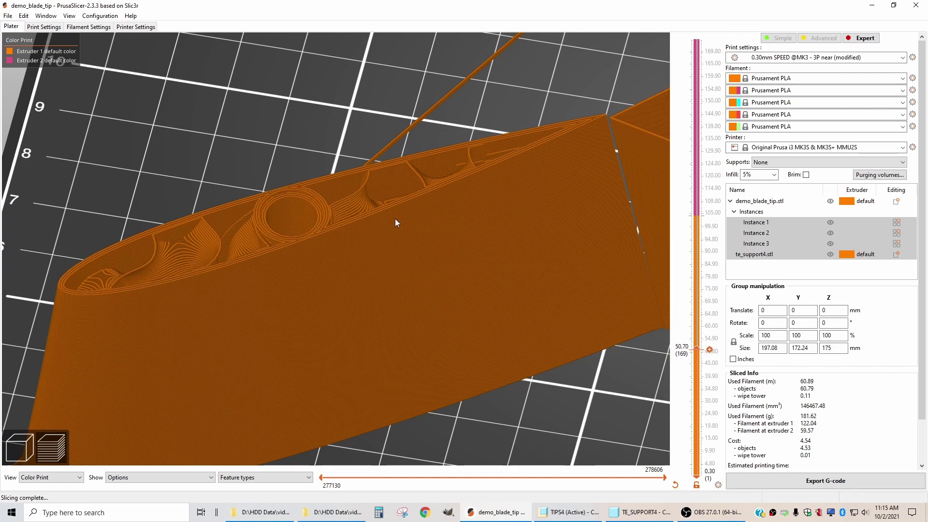
scroll(352, 220, up, 5)
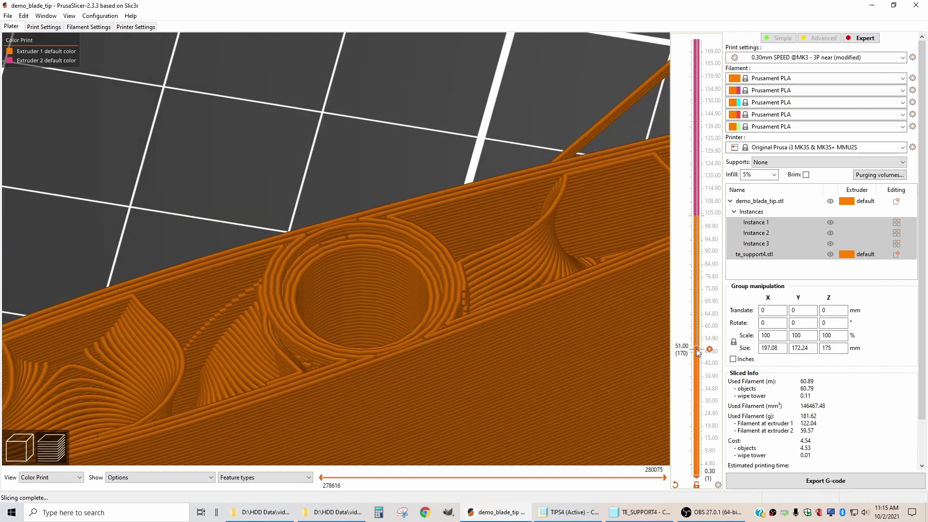
scroll(699, 352, down, 4)
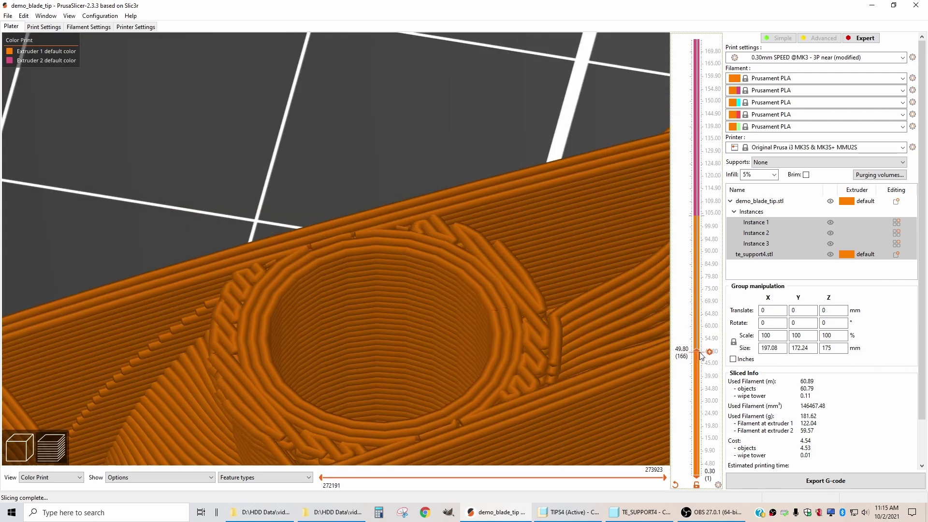
scroll(702, 355, up, 1)
scroll(702, 355, up, 1)
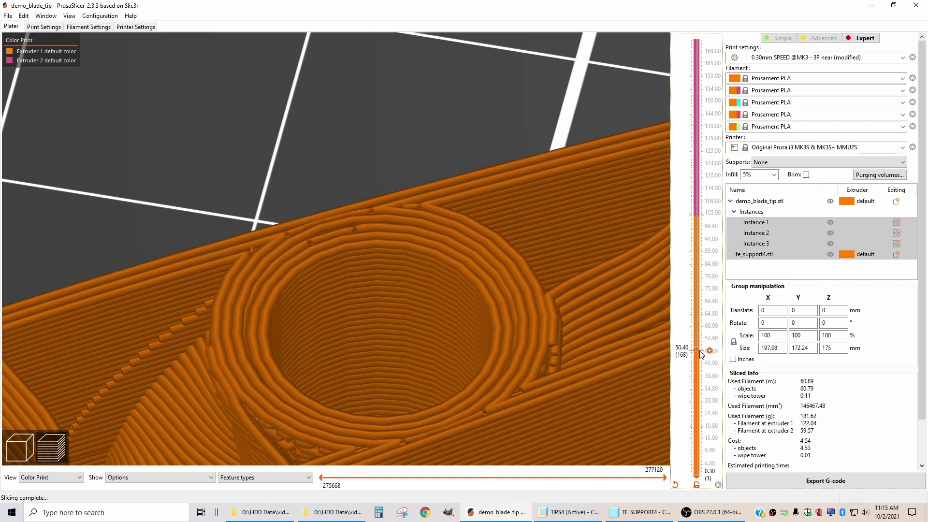
scroll(702, 355, up, 1)
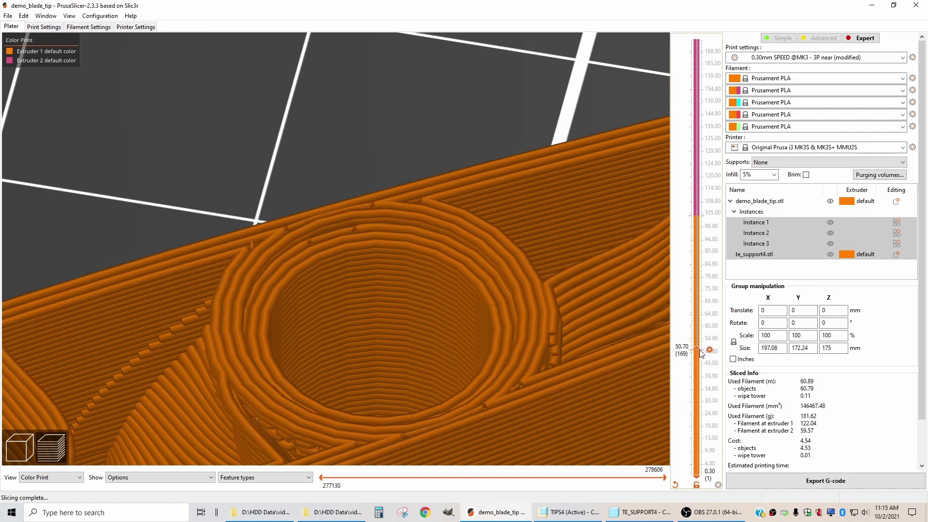
scroll(702, 354, up, 1)
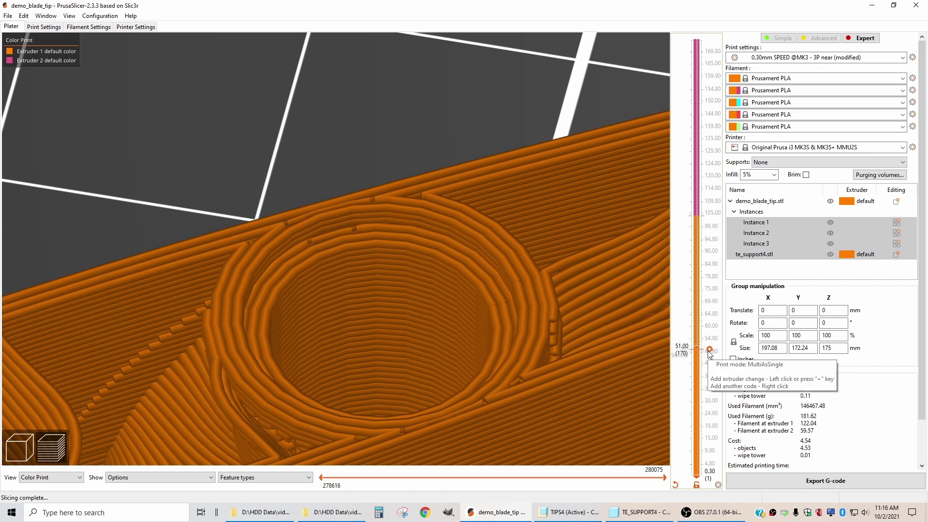
- Add a Pause print (M601) at 51.00 mm with a message to place the bearings and resume
right_click(710, 350)
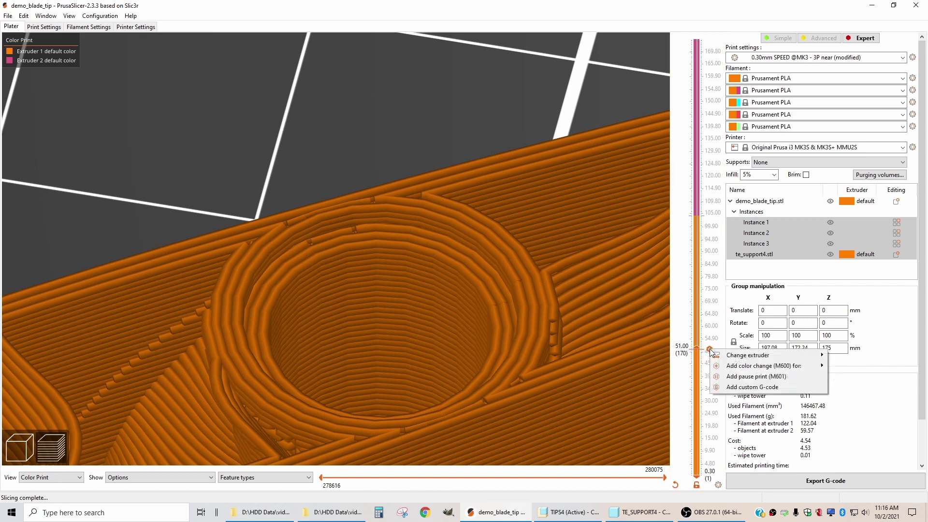
click(755, 377)
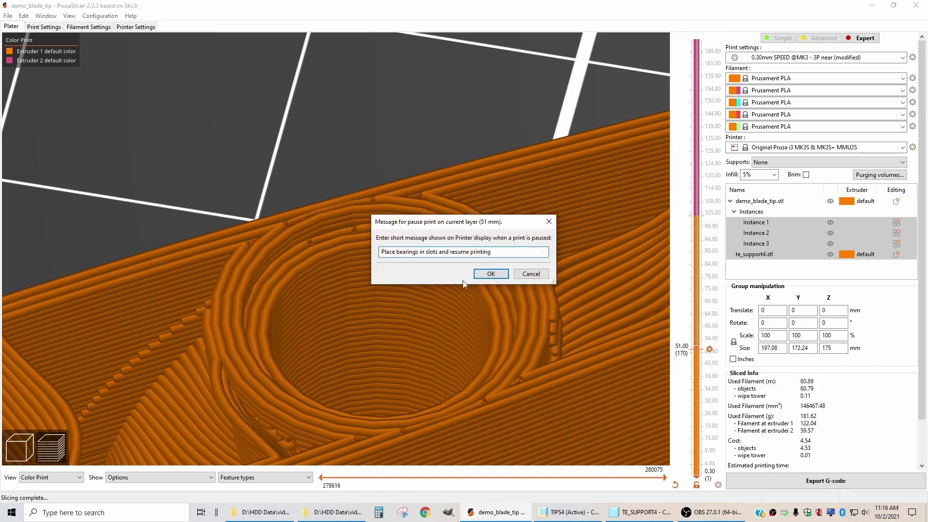
click(491, 275)
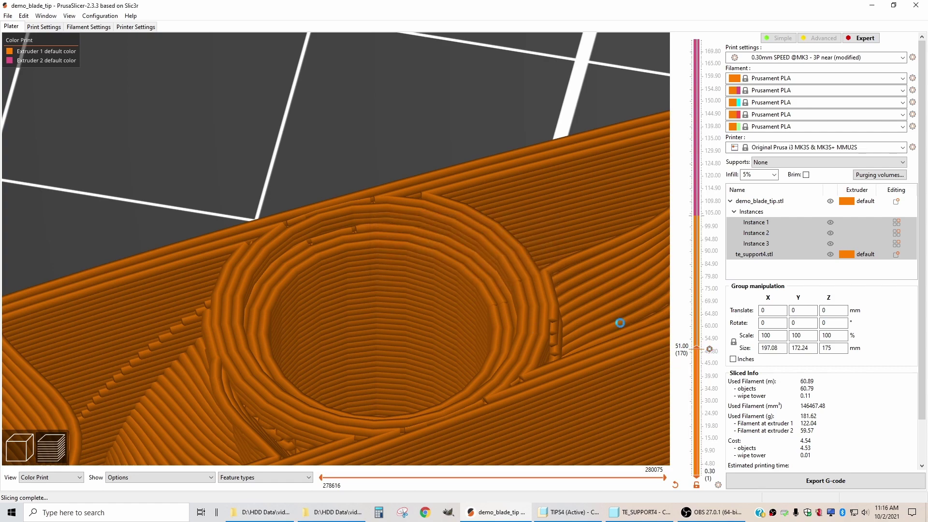
scroll(700, 354, down, 3)
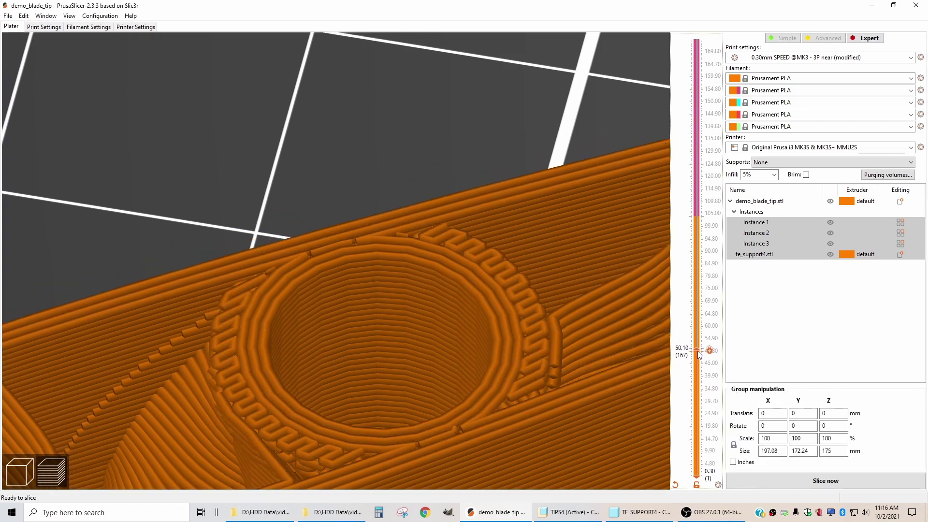
scroll(699, 354, up, 2)
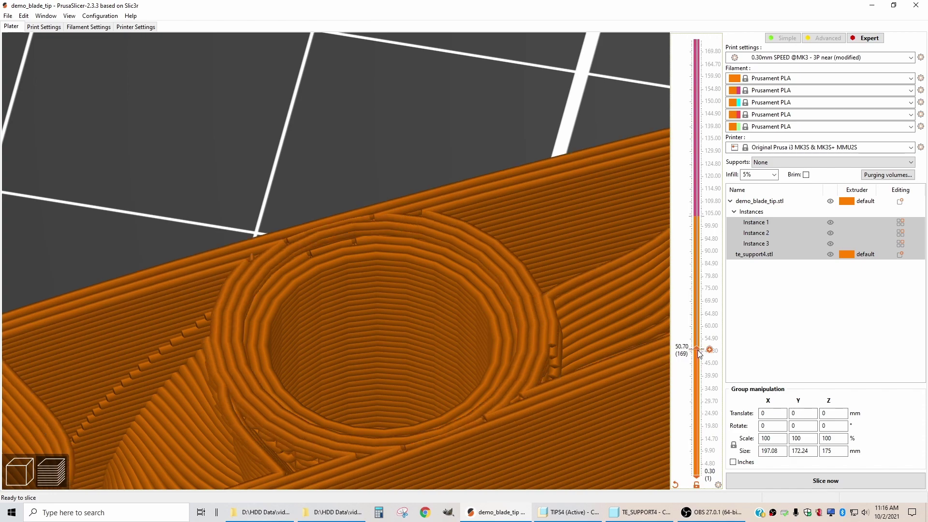
scroll(699, 354, down, 1)
scroll(699, 354, up, 1)
scroll(700, 353, up, 1)
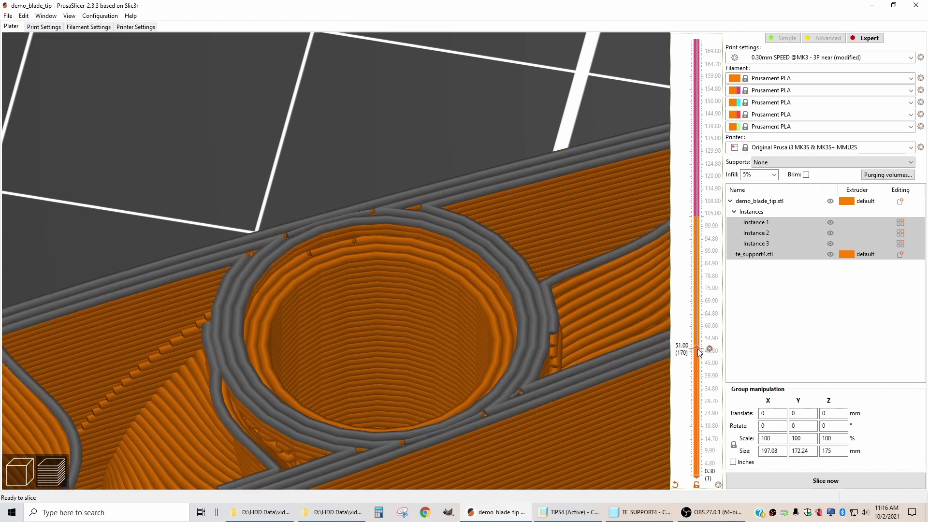
scroll(699, 354, down, 1)
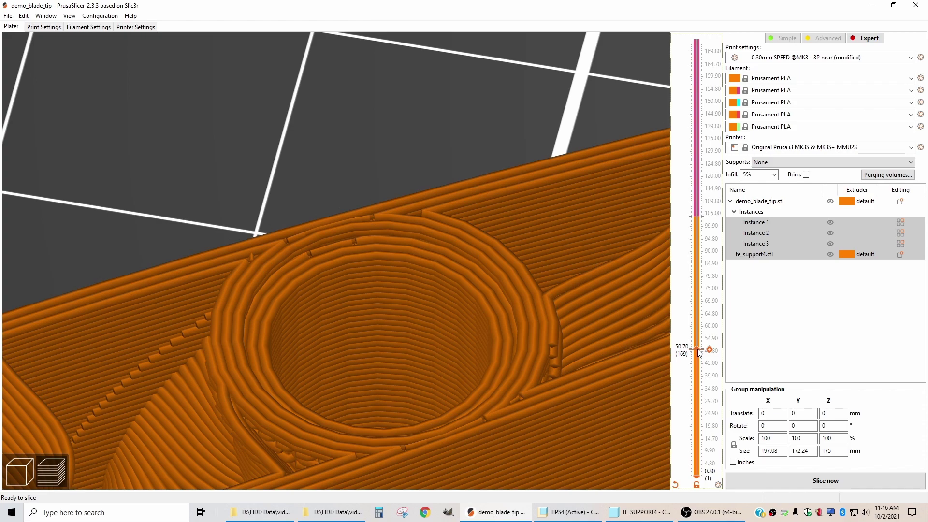
scroll(700, 353, up, 2)
scroll(700, 354, down, 1)
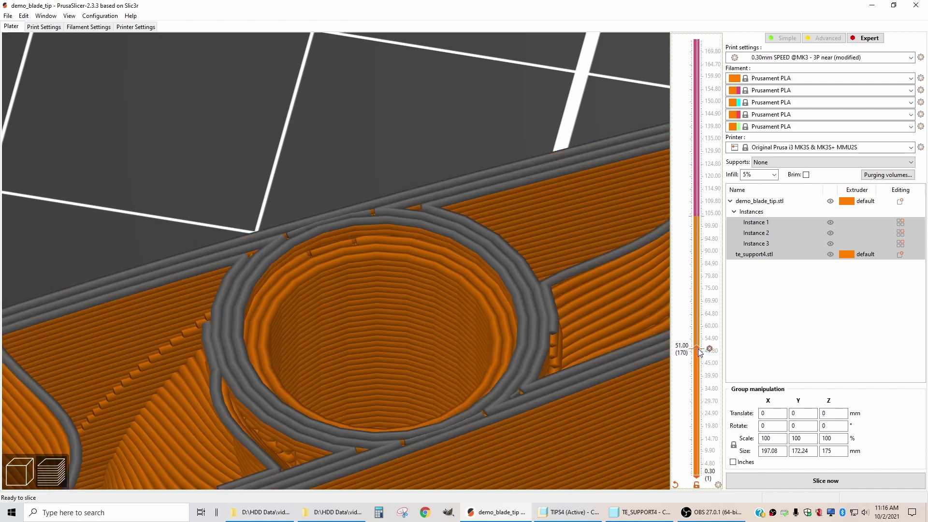
scroll(699, 353, up, 1)
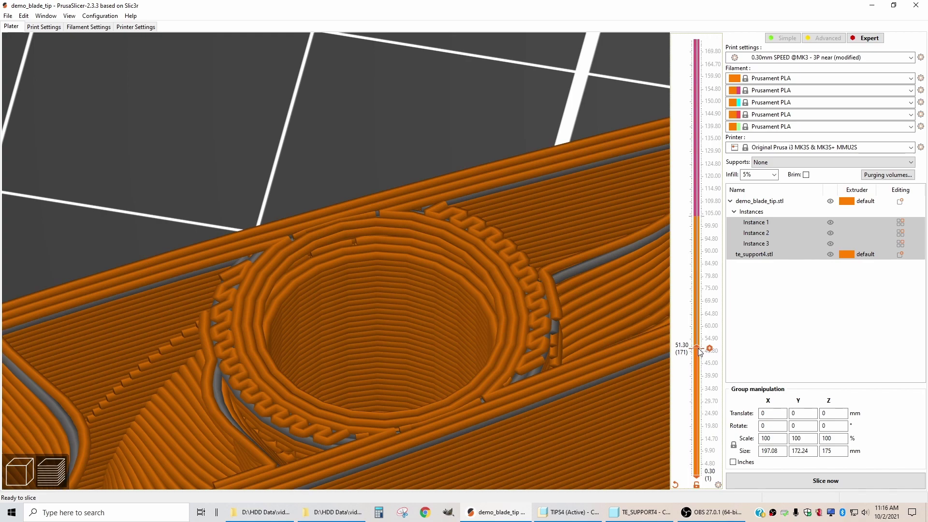
scroll(699, 353, down, 1)
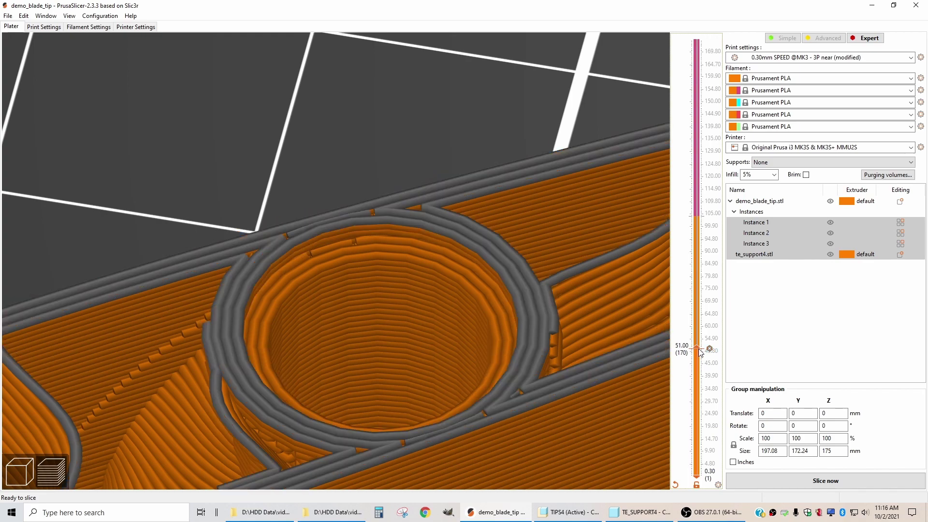
scroll(701, 353, up, 1)
scroll(700, 352, down, 2)
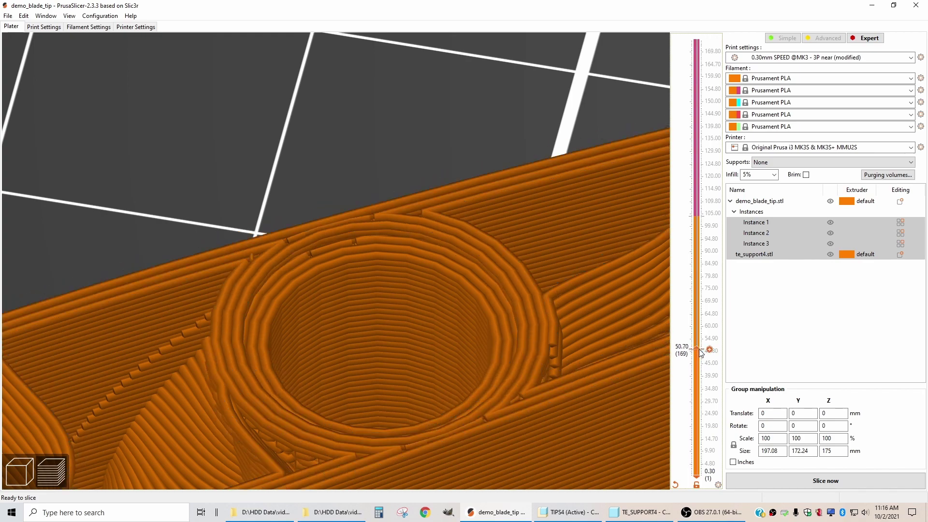
scroll(701, 352, up, 1)
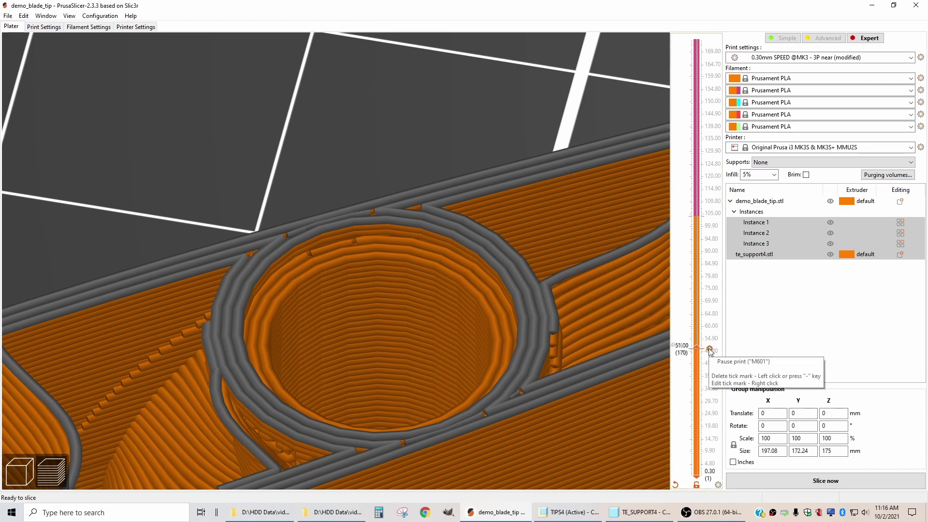
- Replace the 51.00 mm pause with an M601 pause at 51.30 mm asking to place bearings in slots
click(710, 350)
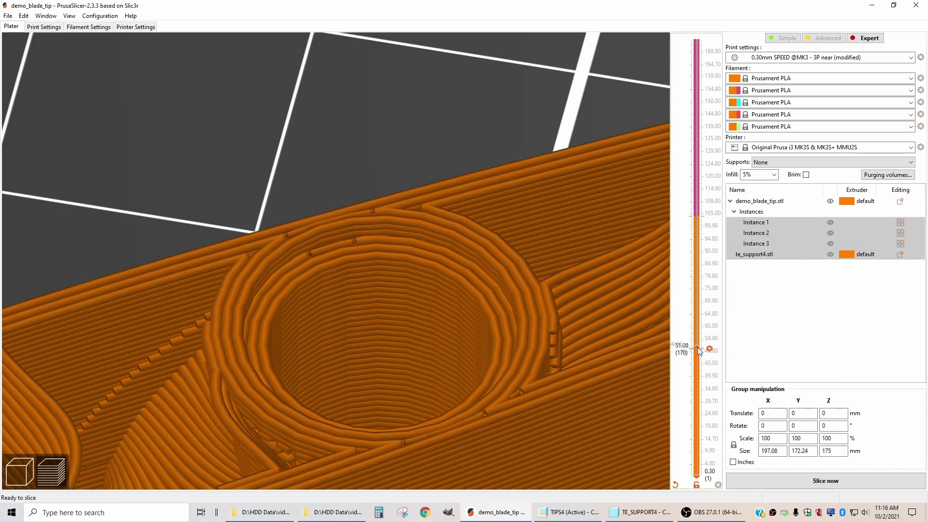
scroll(699, 351, up, 1)
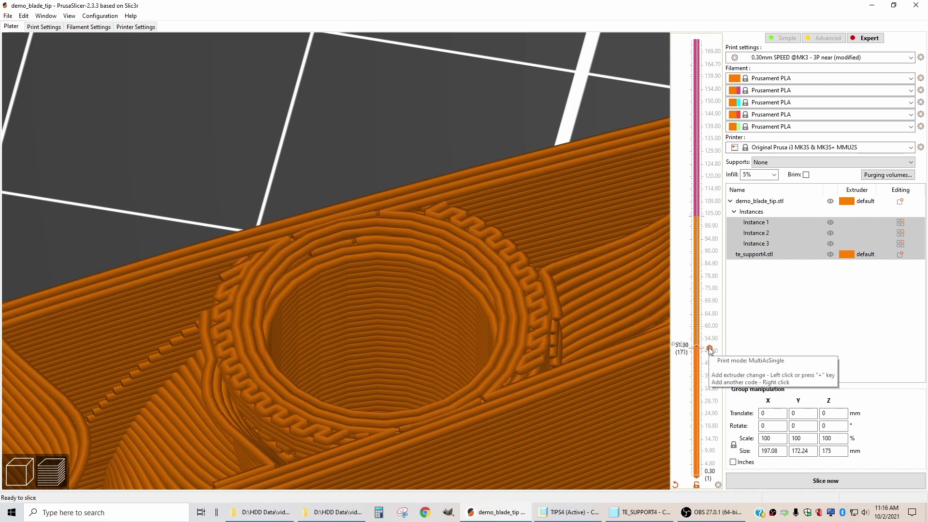
right_click(710, 349)
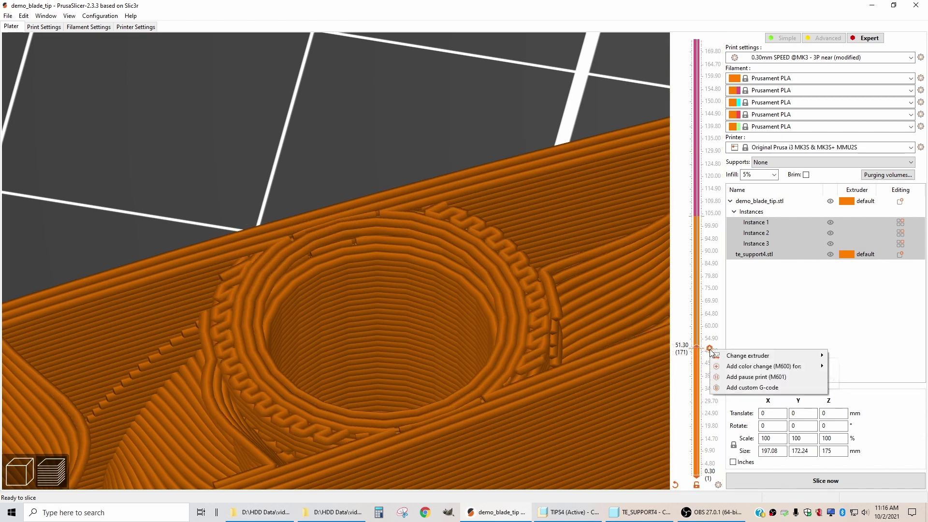
click(737, 377)
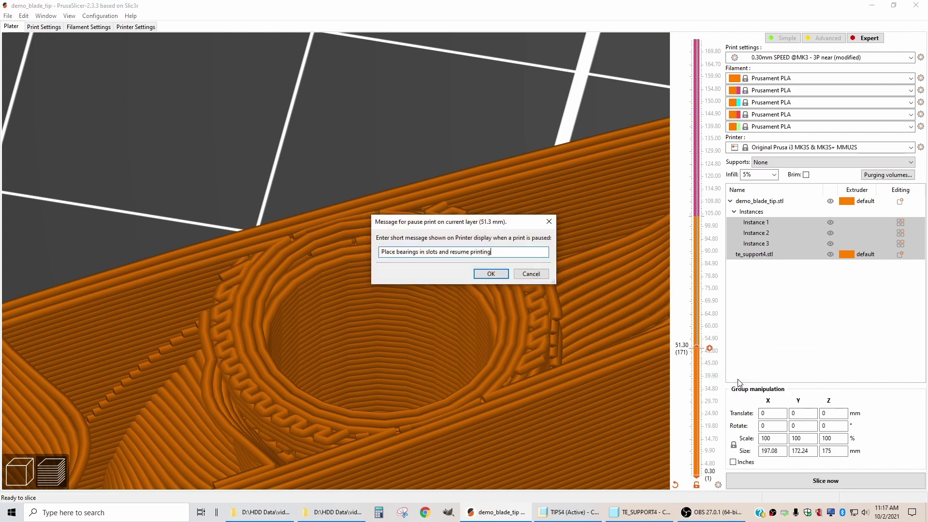
click(491, 274)
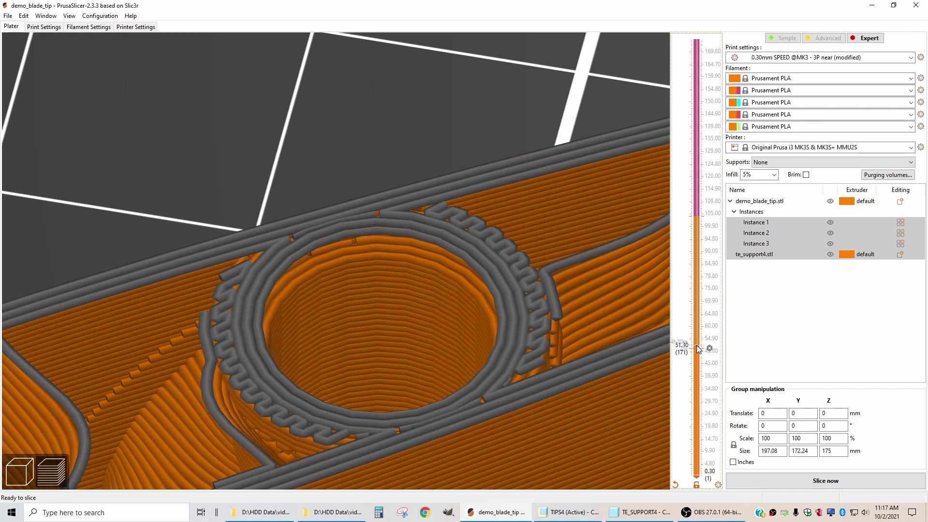
scroll(697, 349, down, 1)
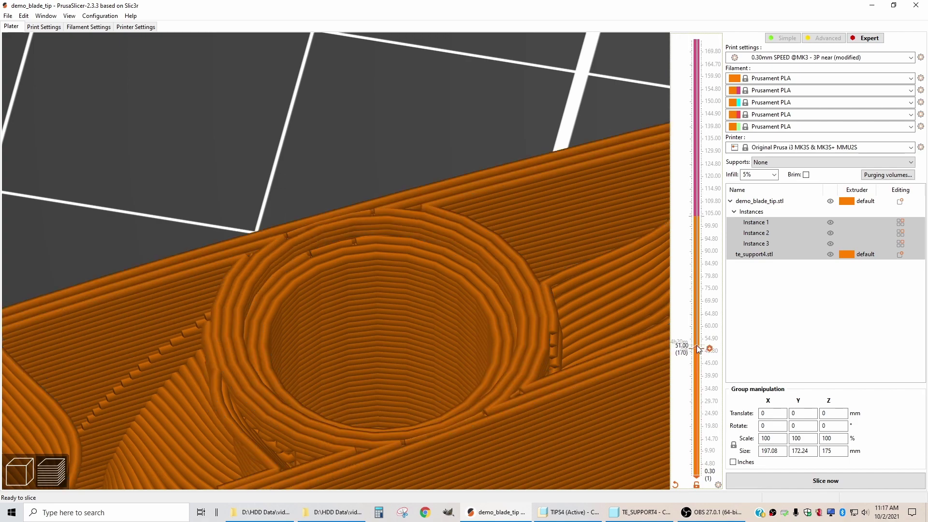
scroll(697, 349, up, 1)
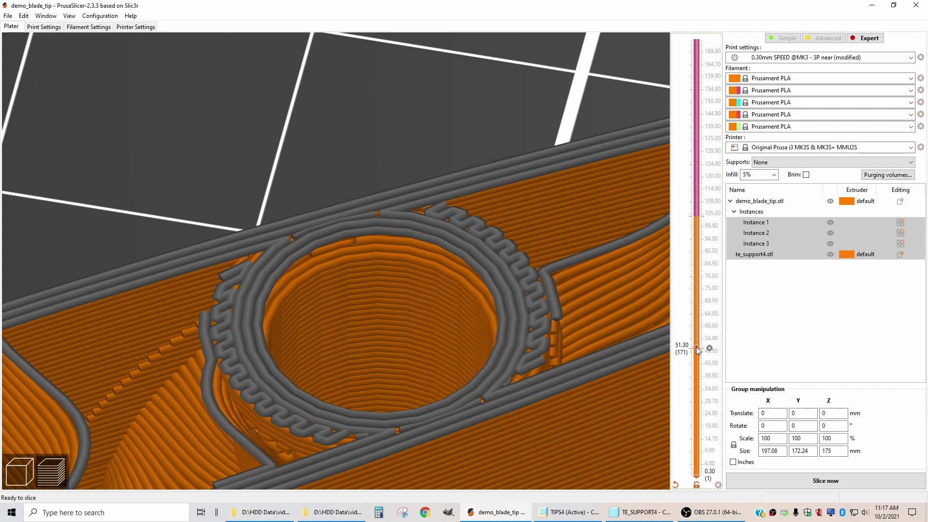
- Add an M601 print pause at the 53.40 mm layer with the bearing-placement message
scroll(697, 349, up, 4)
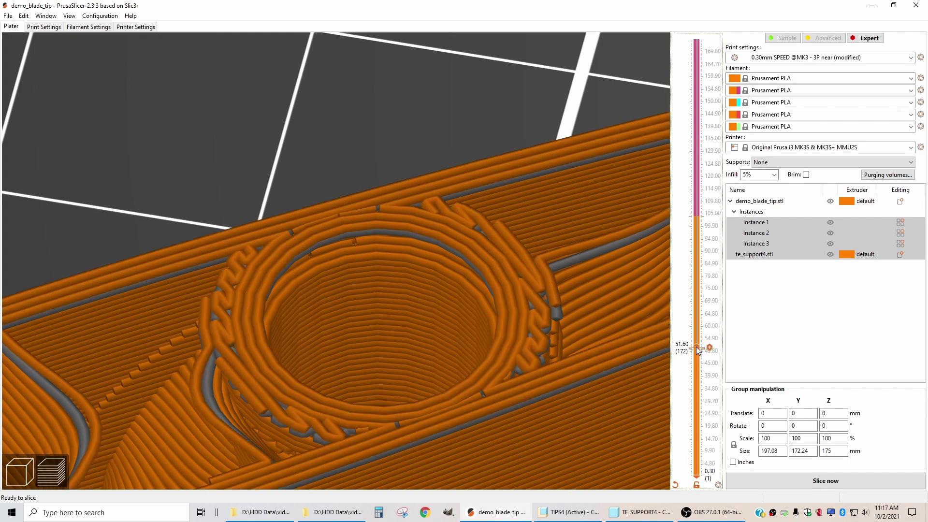
scroll(697, 347, up, 3)
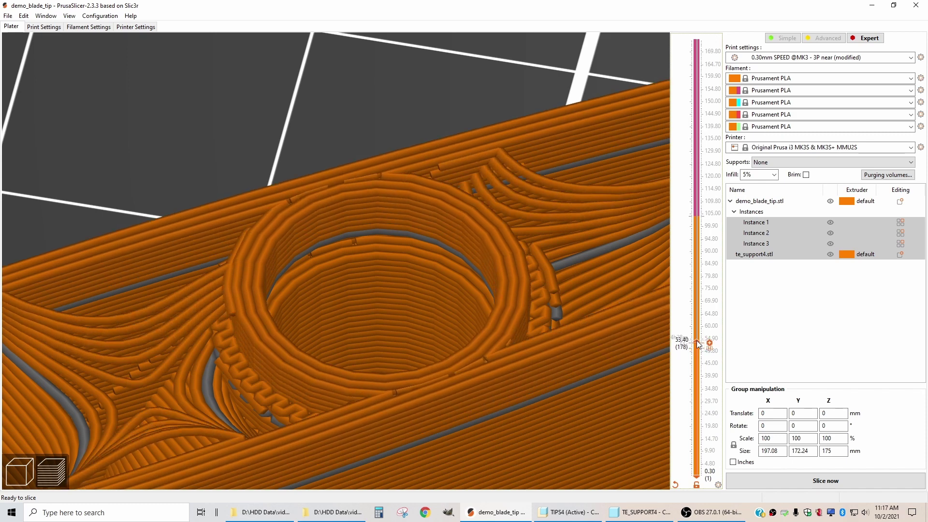
scroll(697, 344, up, 1)
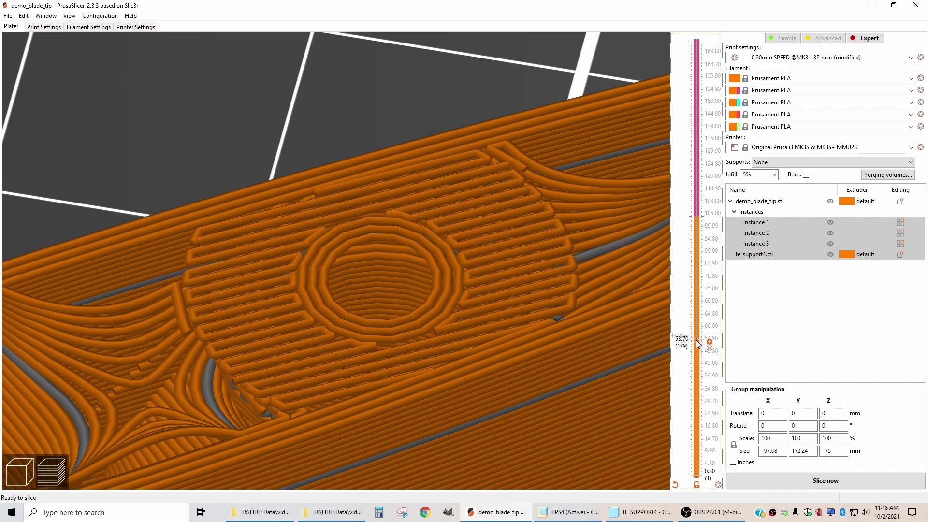
scroll(698, 343, down, 1)
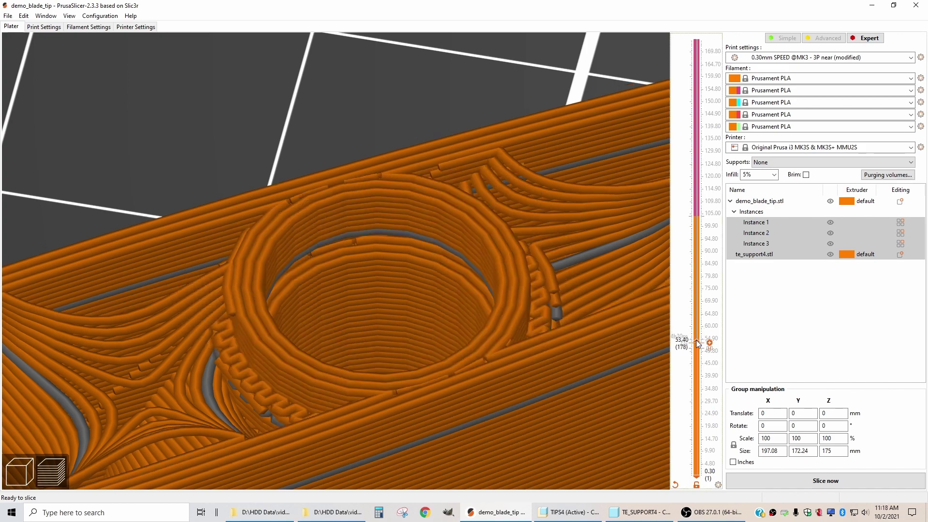
click(709, 342)
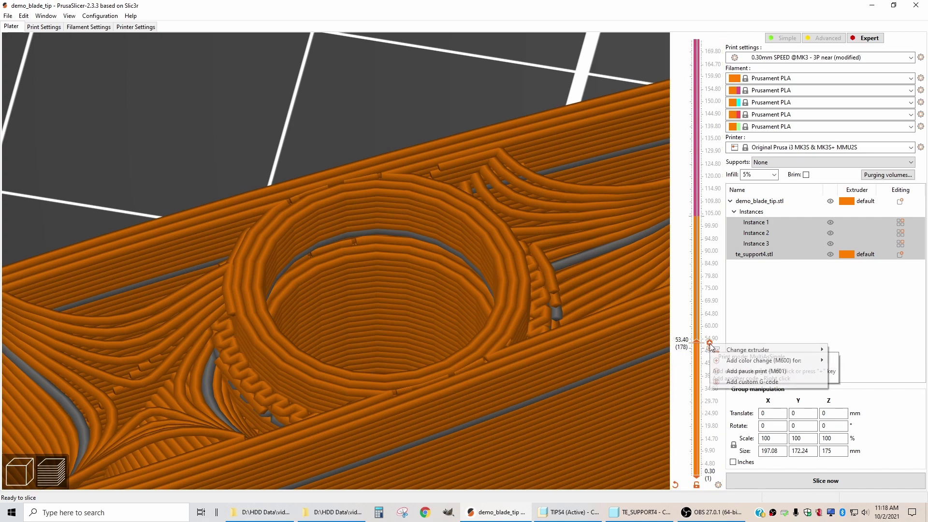
click(741, 372)
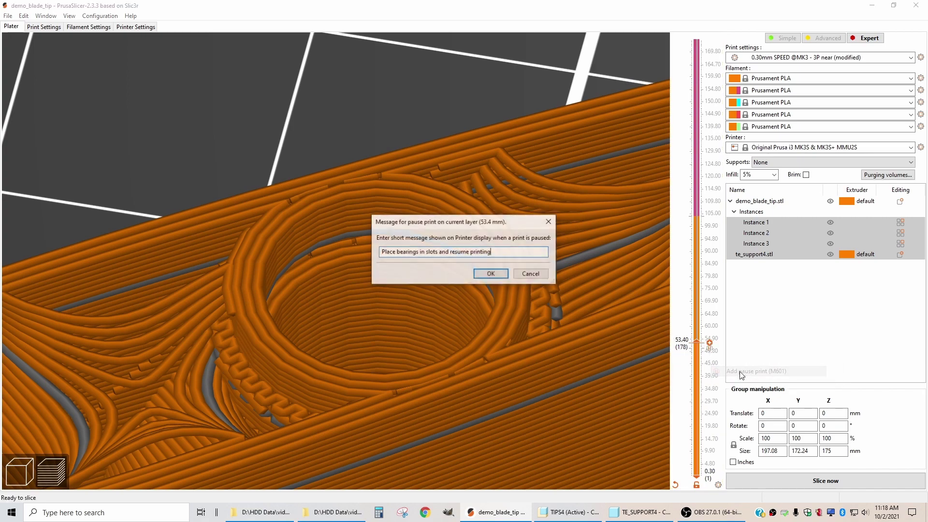
click(492, 272)
scroll(698, 345, up, 1)
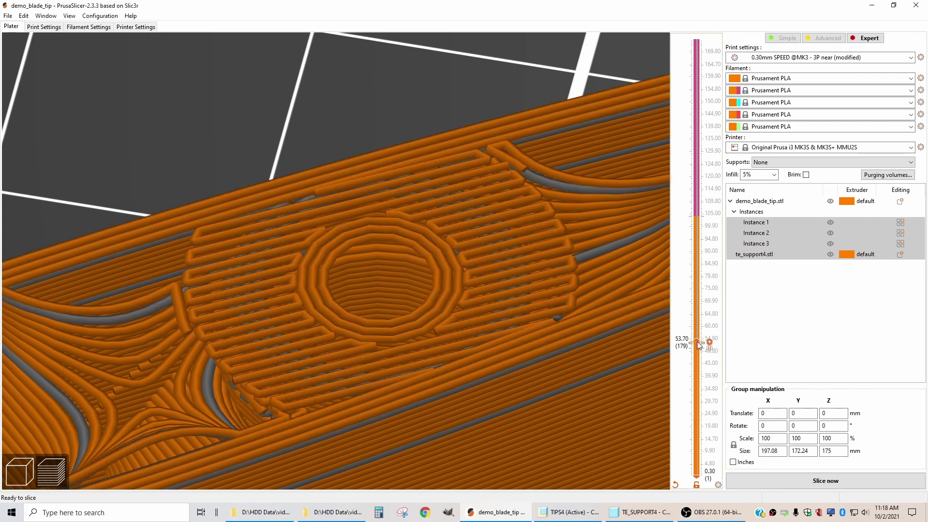
scroll(699, 345, up, 6)
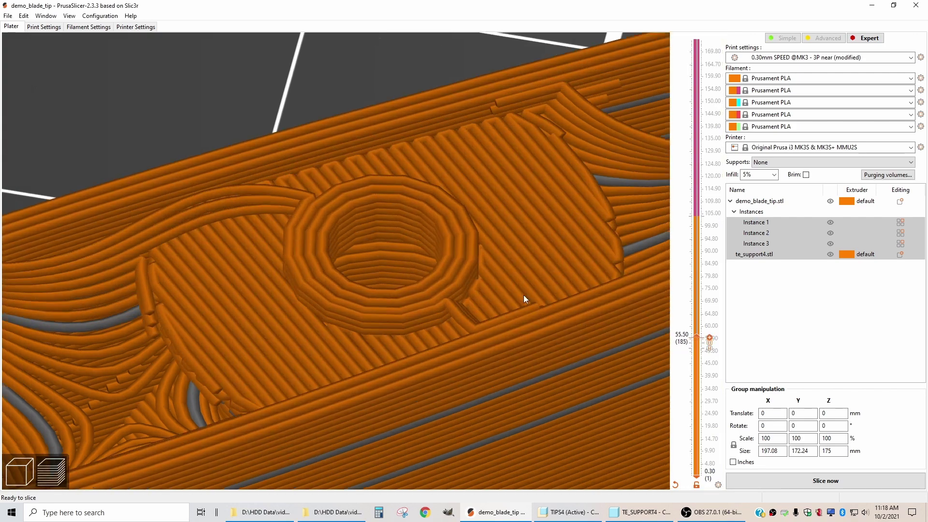
scroll(524, 295, up, 3)
scroll(434, 277, down, 10)
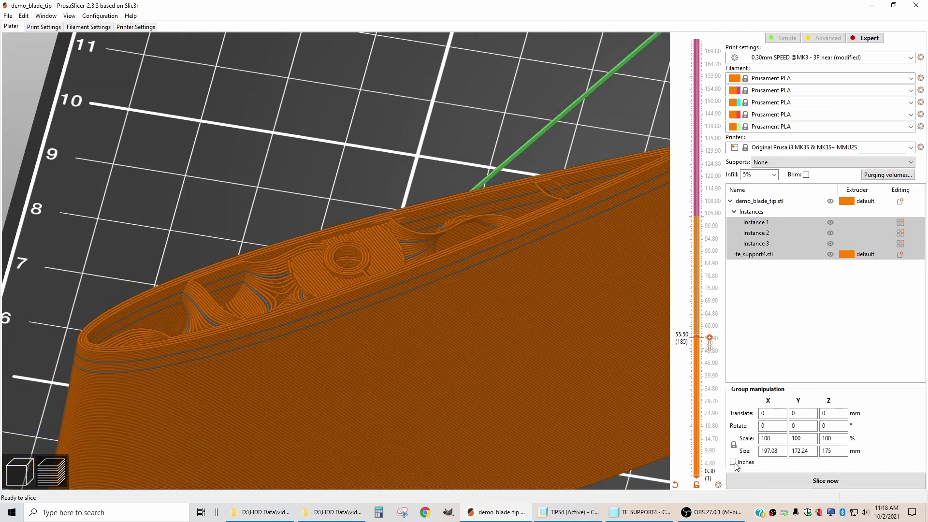
- Slice the plate and show all layers up to 151.80 mm with the magenta tops
click(816, 480)
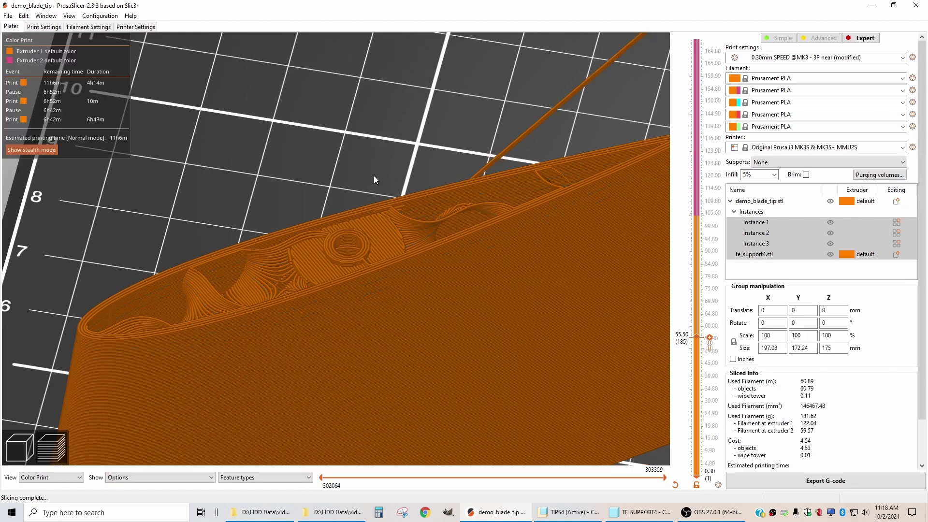
scroll(373, 179, down, 6)
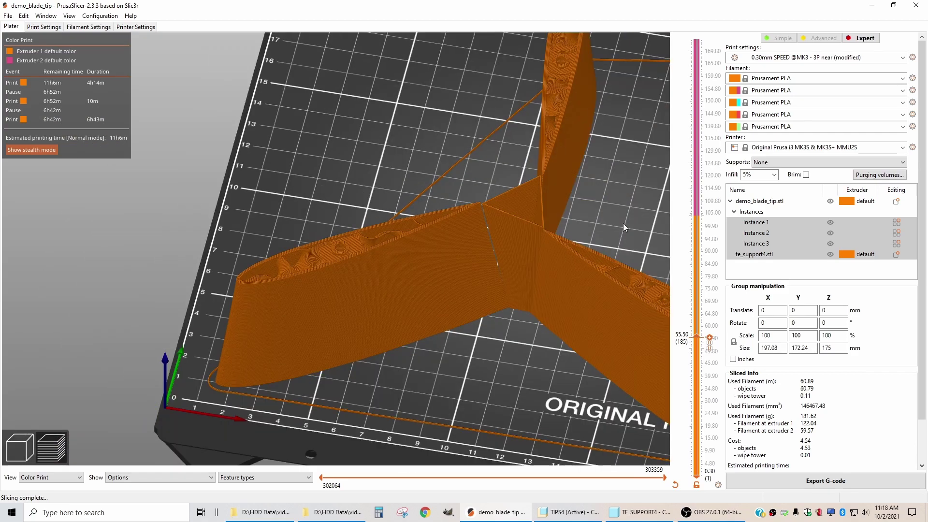
drag(696, 337, 696, 39)
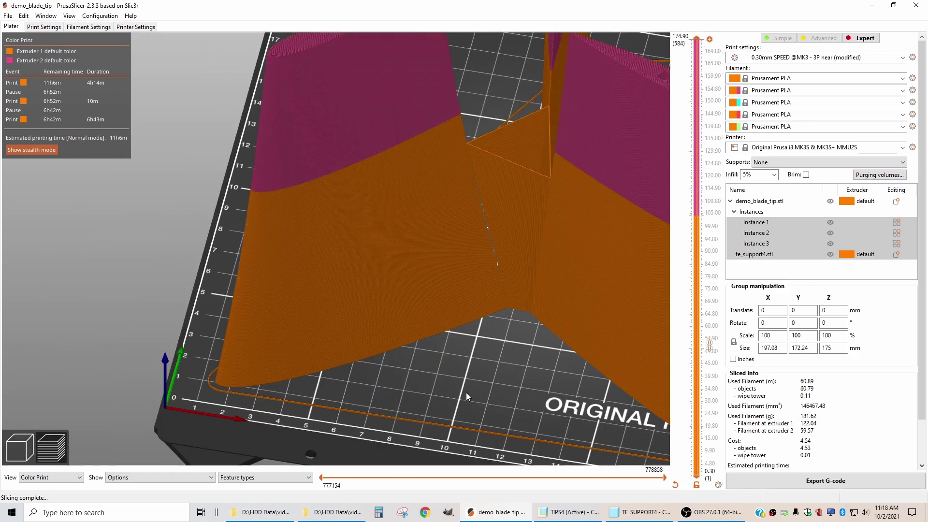
- Orbit the preview to inspect the blades and magenta colour change from several angles
scroll(439, 399, down, 2)
drag(439, 398, 408, 377)
drag(590, 344, 551, 350)
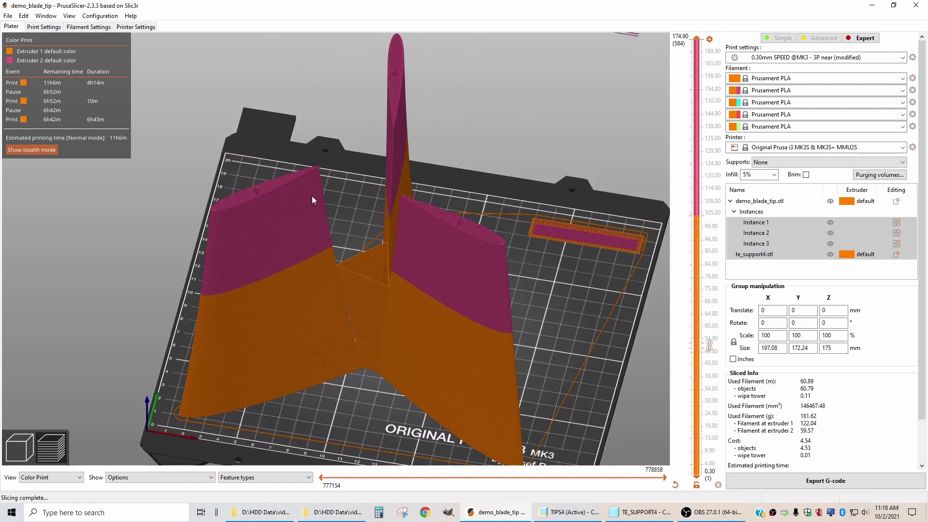
scroll(303, 247, up, 2)
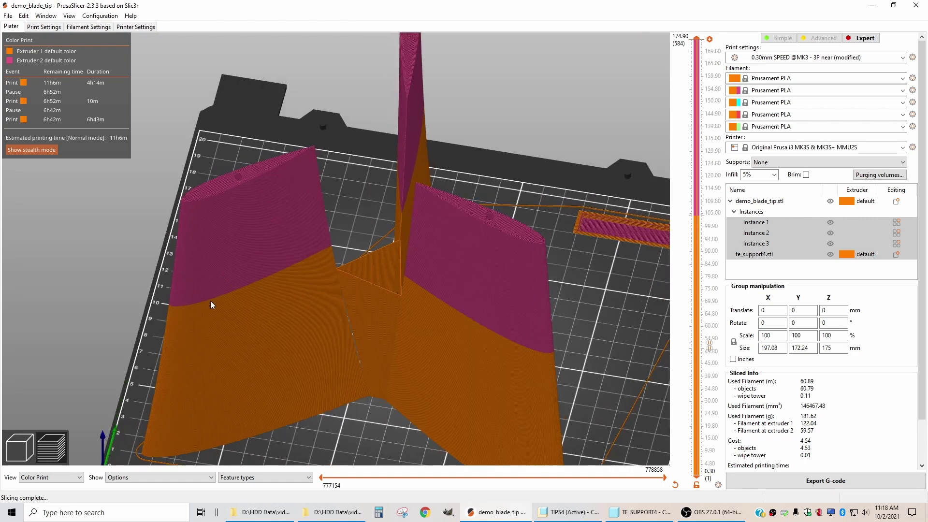
scroll(448, 213, down, 2)
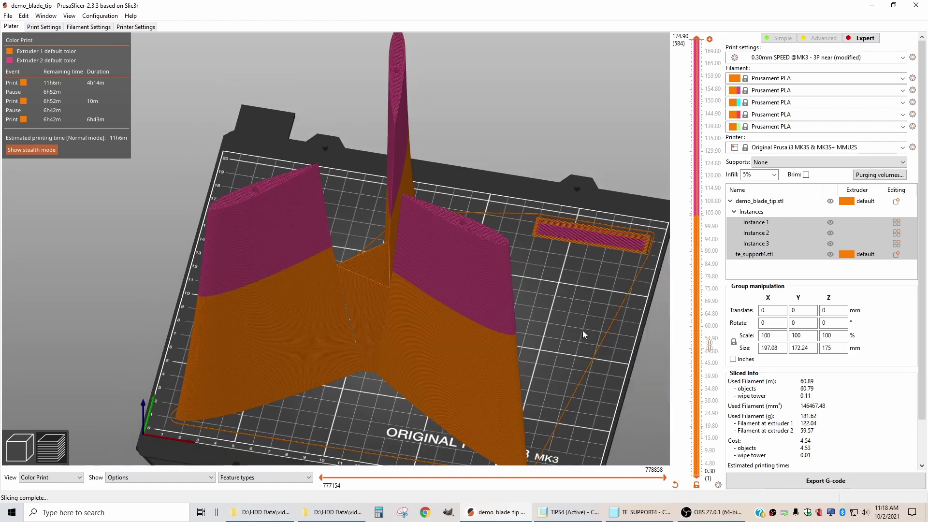
drag(551, 320, 346, 273)
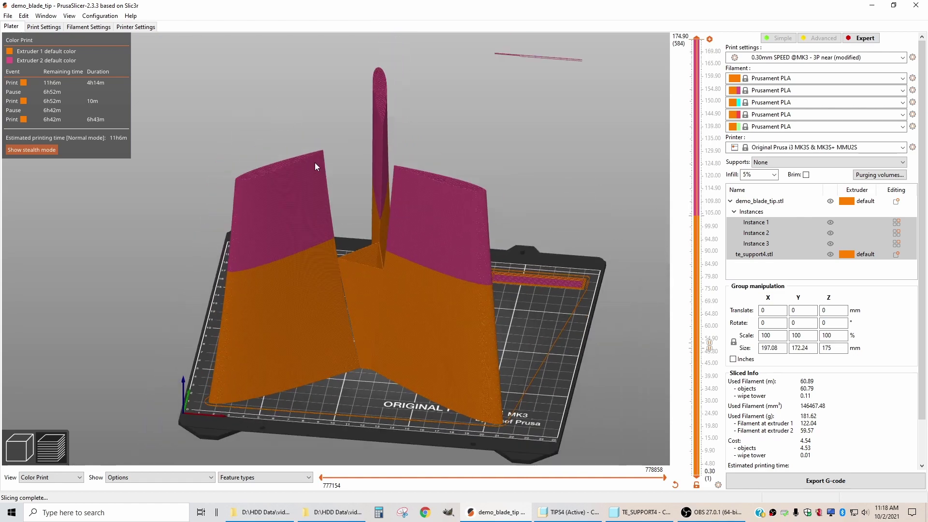
- Save the project as demo_blade_tip.3mf and export its G-code to the wind turbine folder
click(8, 16)
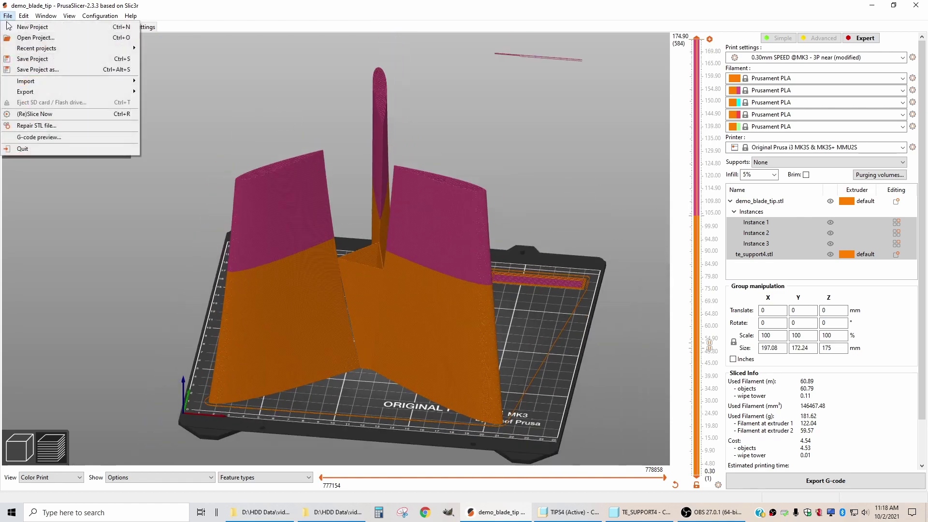
click(33, 59)
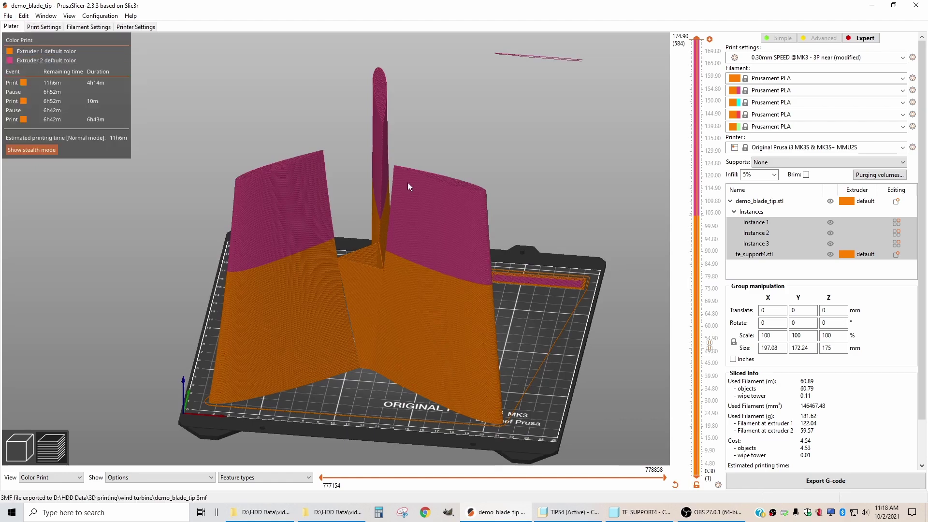
click(828, 485)
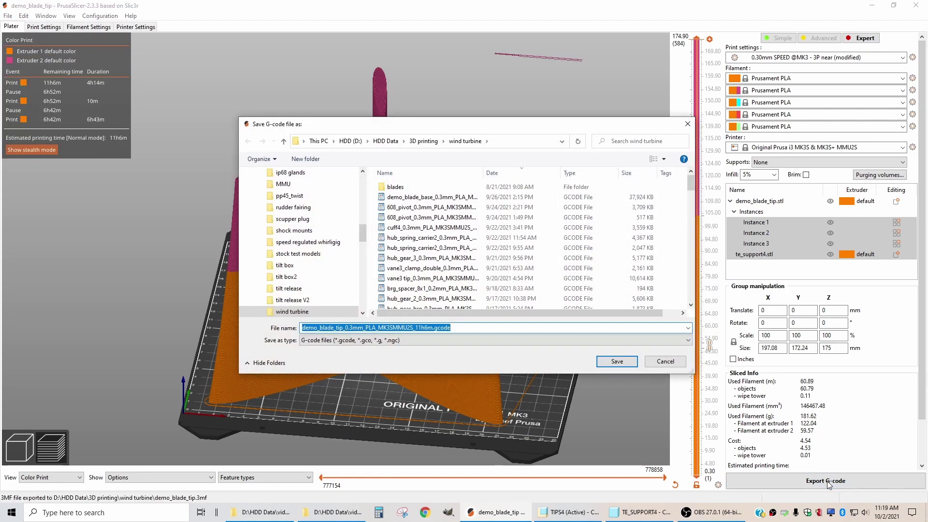
click(619, 362)
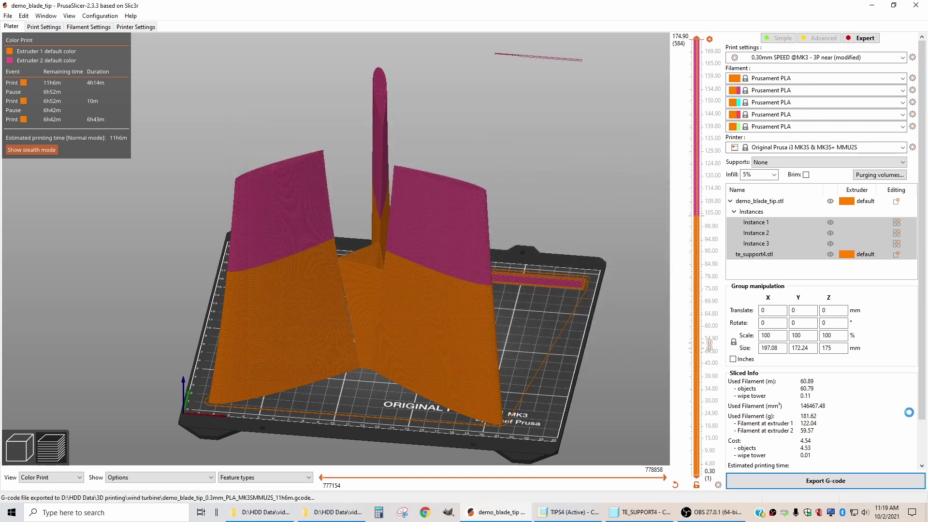
scroll(870, 428, down, 2)
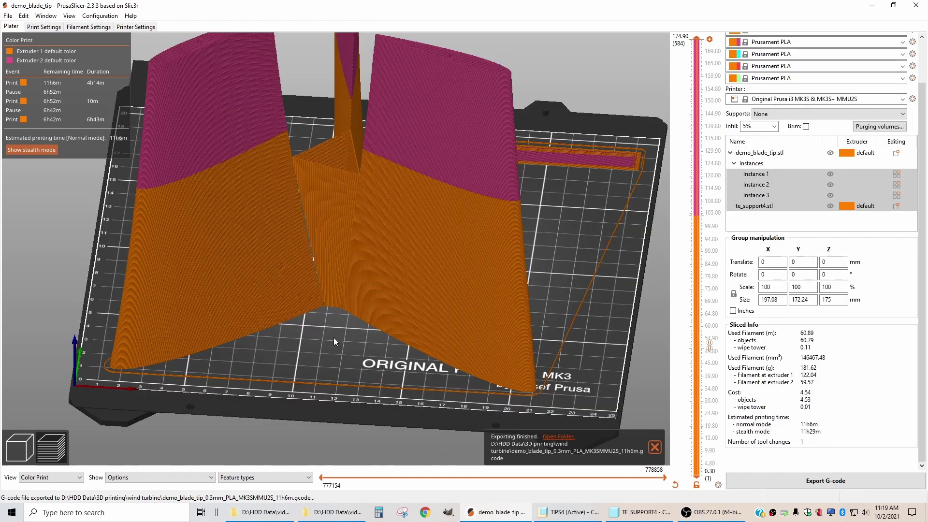
middle_drag(333, 340, 340, 374)
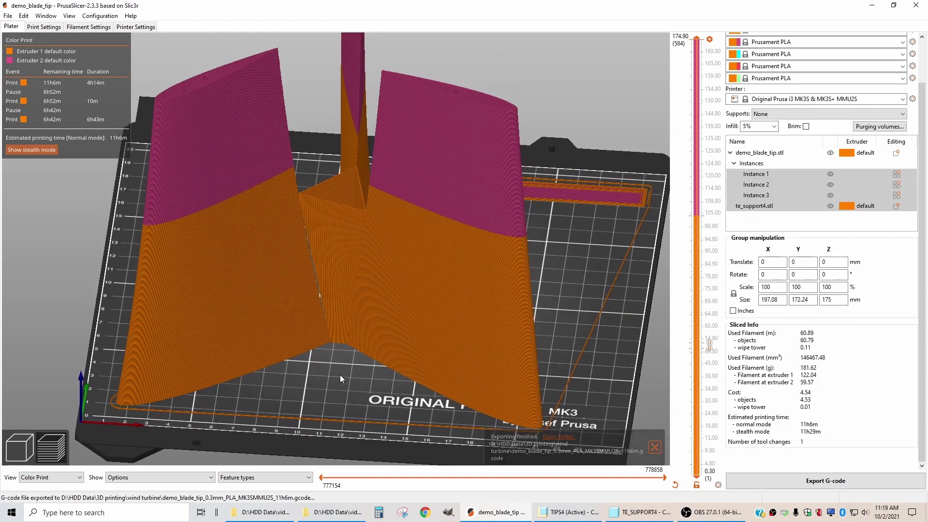